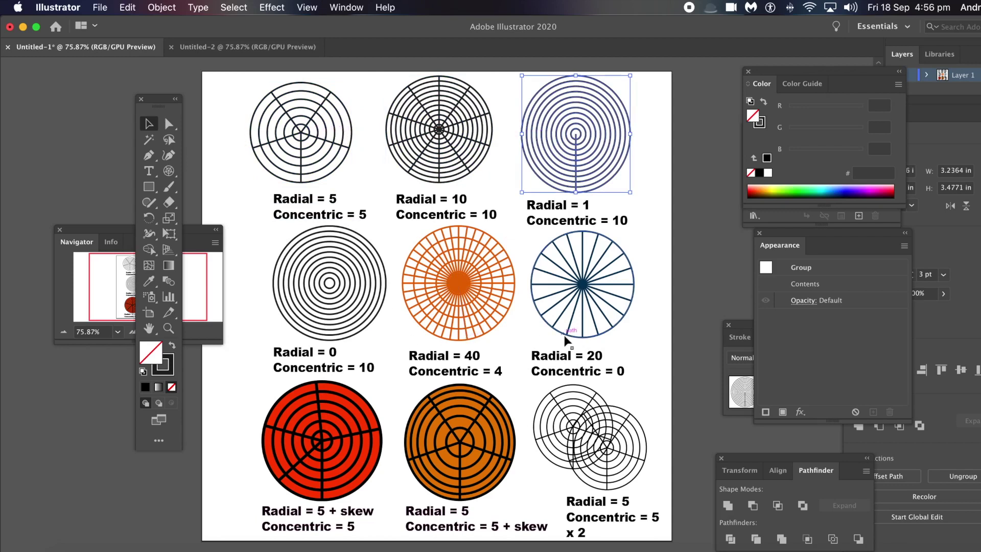
Step: Activate the Polar Grid tool and check that the Advanced toolbar set is enabled
{"action": "left_click", "coordinate": [173, 172]}
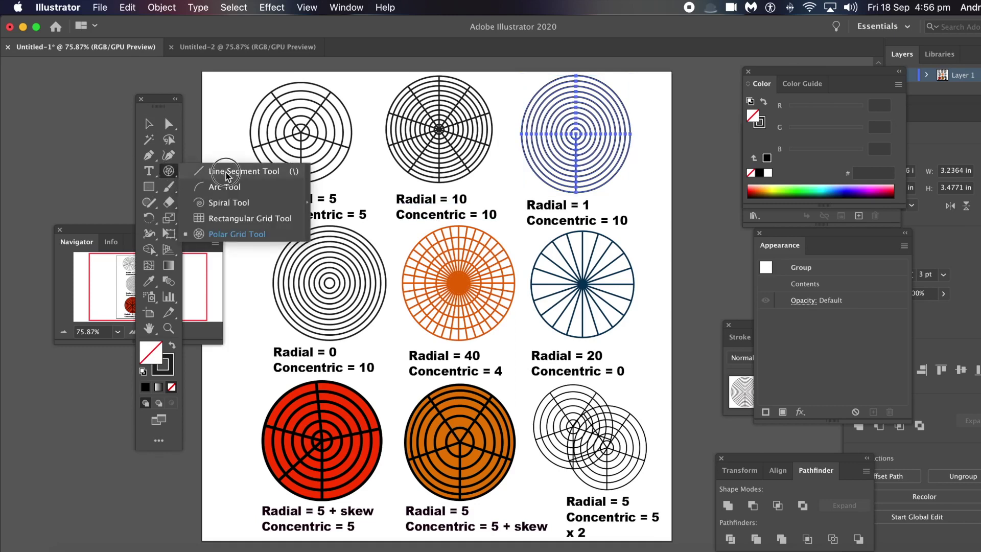
{"action": "left_click", "coordinate": [238, 236]}
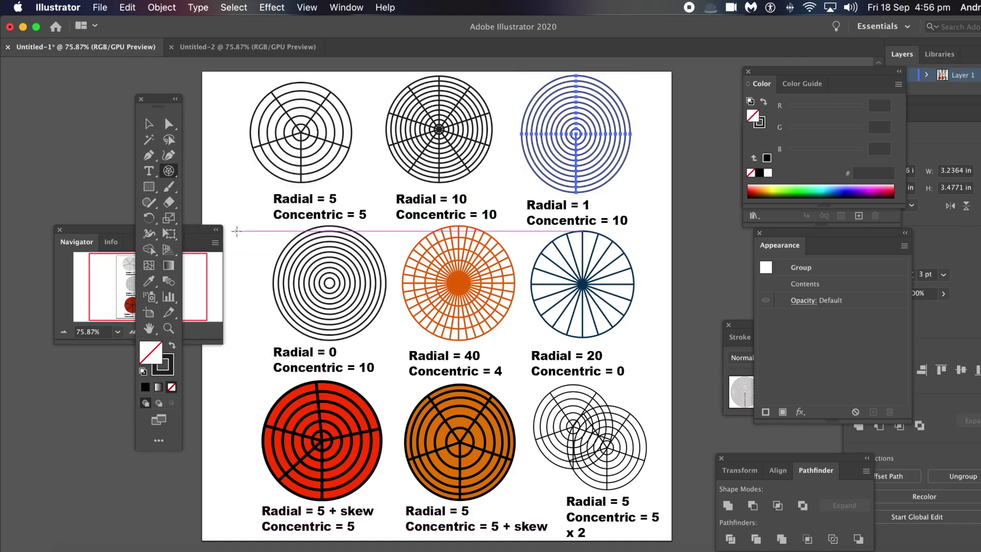
{"action": "left_click", "coordinate": [346, 7]}
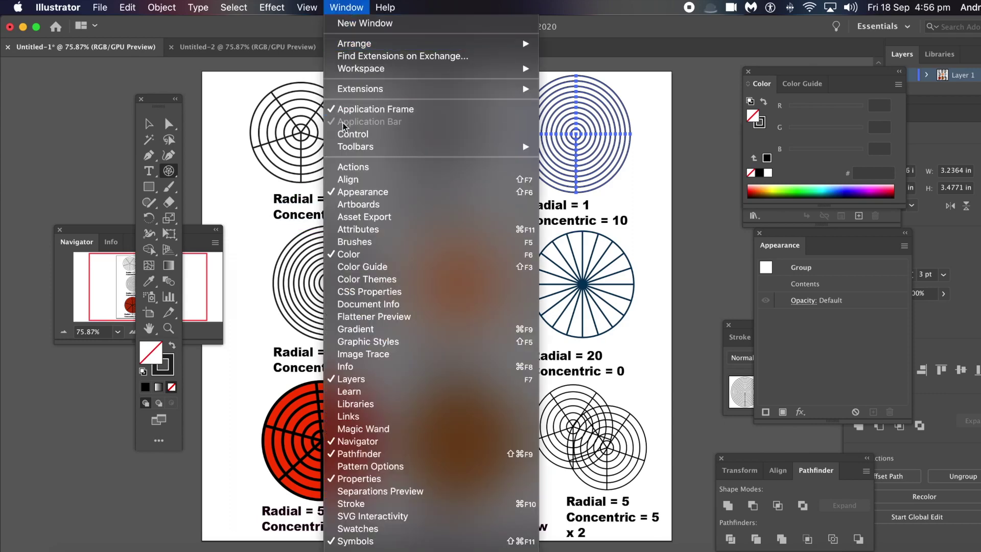
{"action": "mouse_move", "coordinate": [353, 147]}
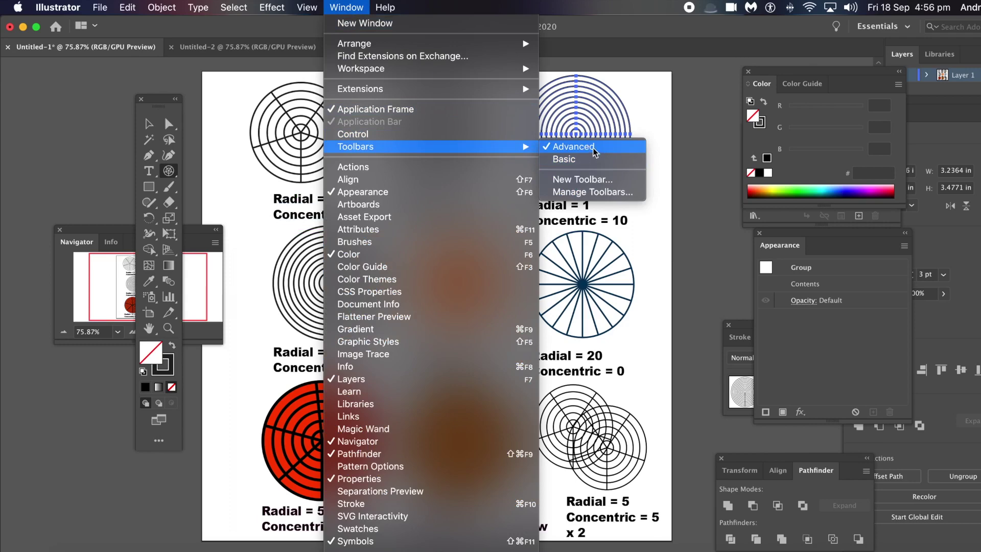
{"action": "left_click", "coordinate": [597, 26]}
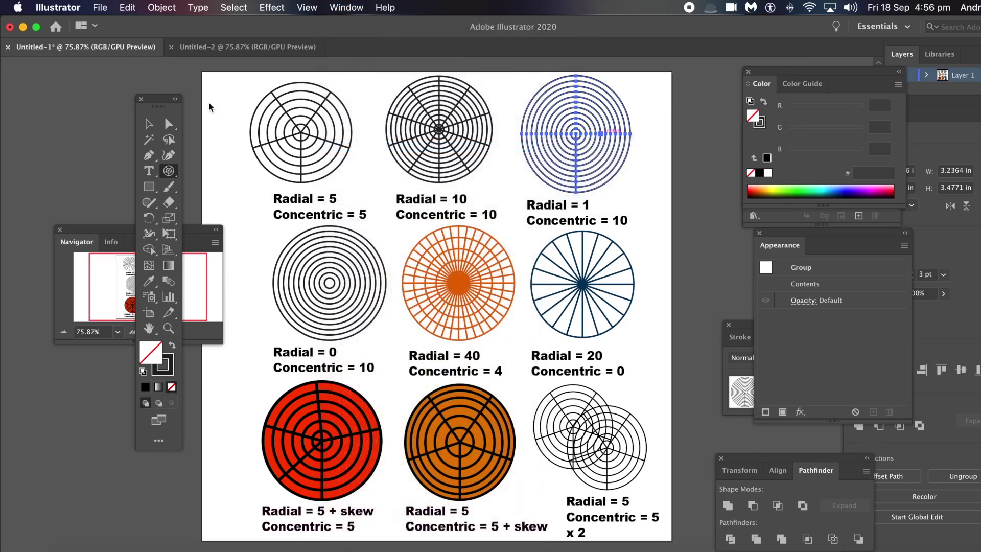
Step: Examine the Polar Grid tool options for the concentric and radial divider numbers, and cancel without changing them
{"action": "left_click", "coordinate": [169, 172]}
{"action": "double_click", "coordinate": [170, 172]}
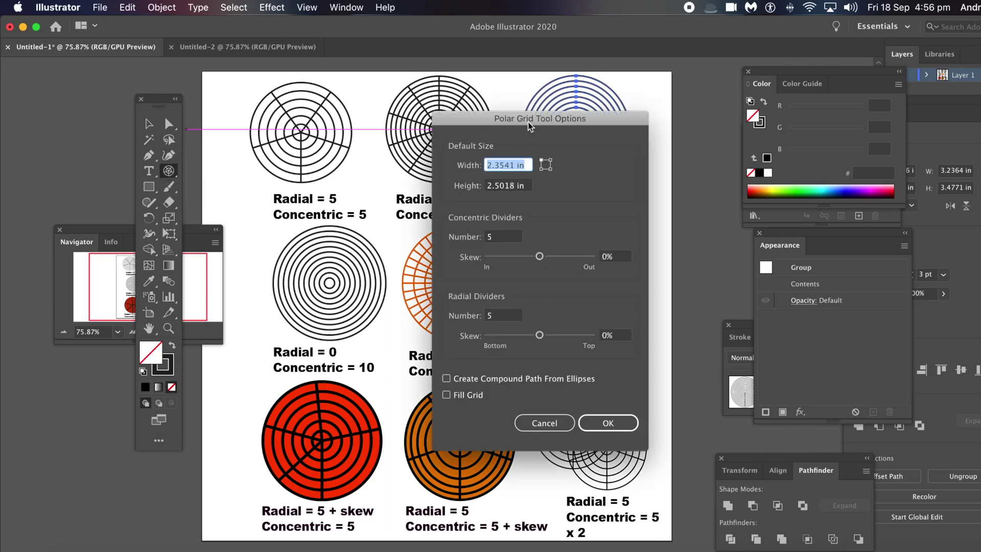
{"action": "left_click_drag", "start_coordinate": [526, 118], "coordinate": [459, 95]}
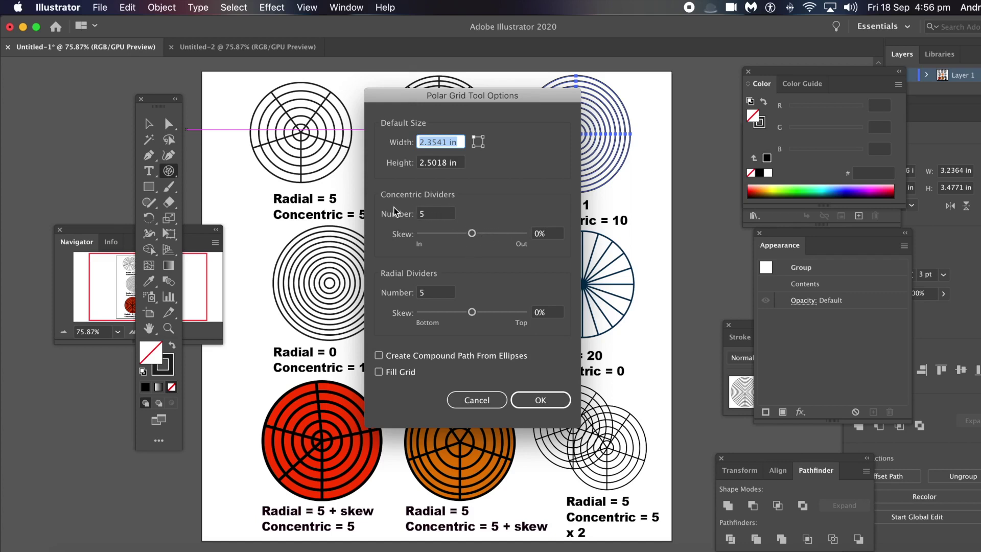
{"action": "left_click", "coordinate": [427, 214]}
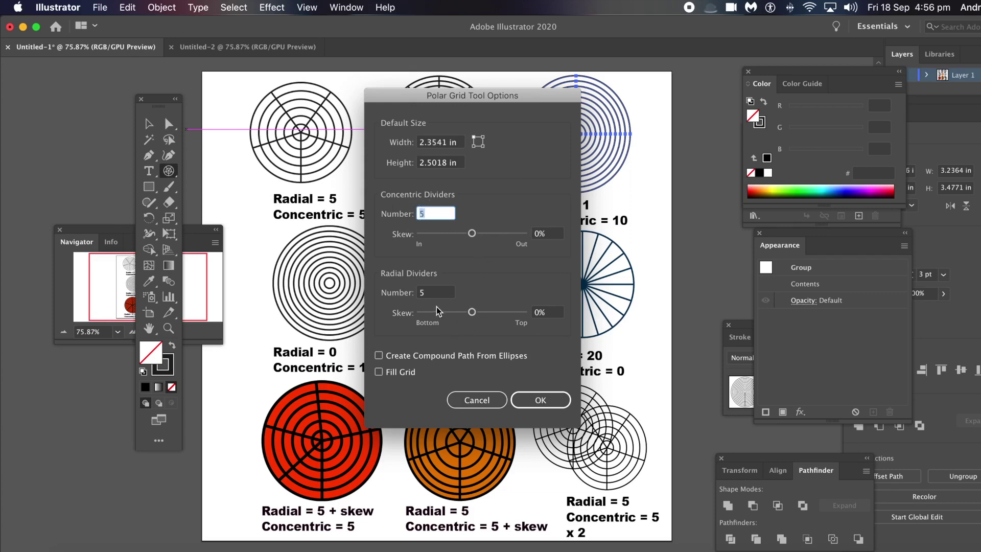
{"action": "left_click", "coordinate": [431, 292]}
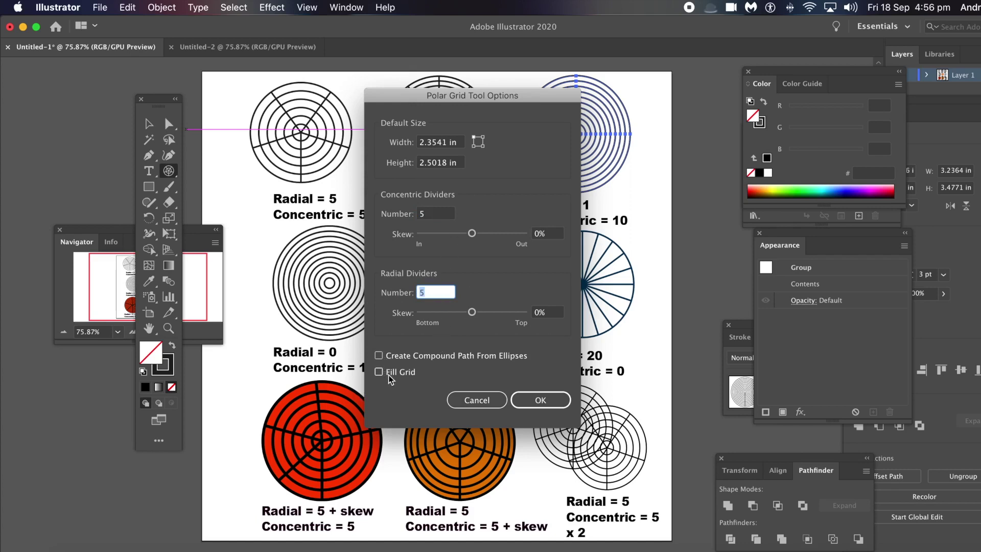
{"action": "left_click", "coordinate": [483, 407]}
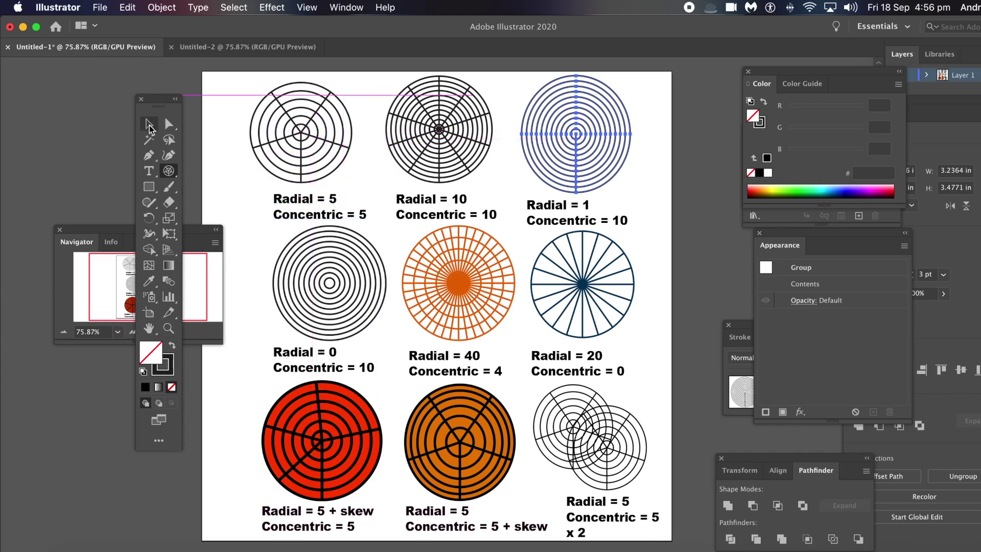
Step: Move the polar grid labelled "Radial = 5, Concentric = 5" slightly downward, toward its caption
{"action": "left_click", "coordinate": [167, 329]}
{"action": "left_click_drag", "start_coordinate": [225, 76], "coordinate": [307, 136]}
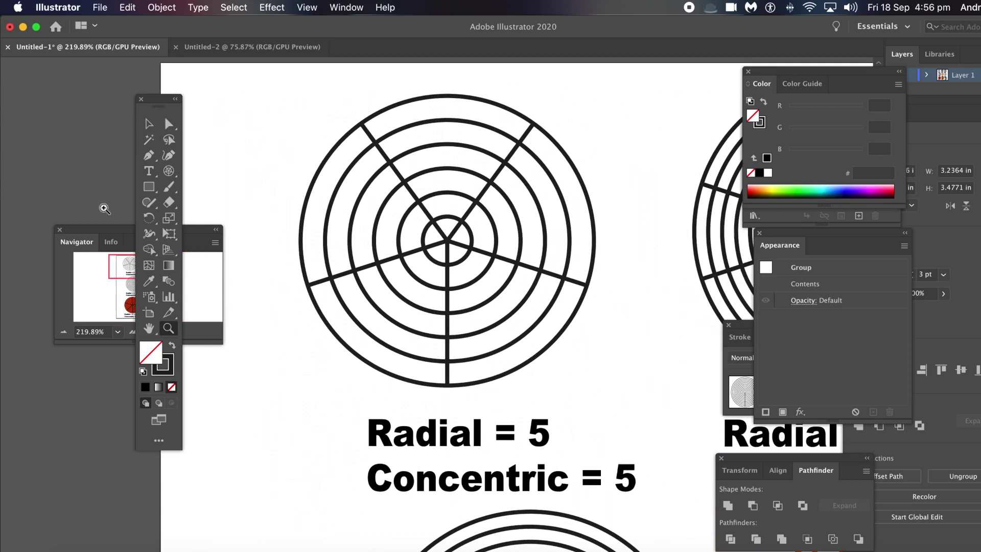
{"action": "left_click", "coordinate": [146, 124]}
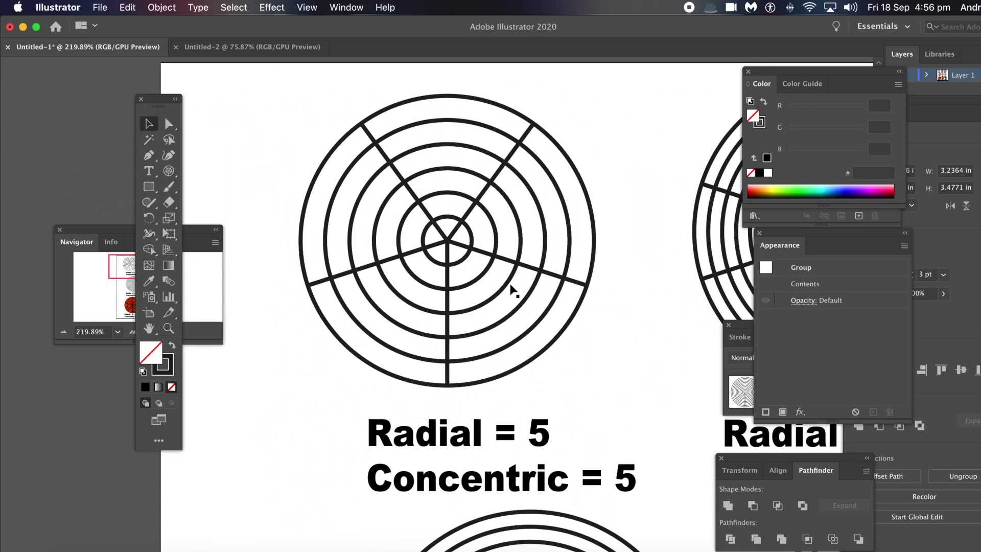
{"action": "left_click", "coordinate": [448, 244]}
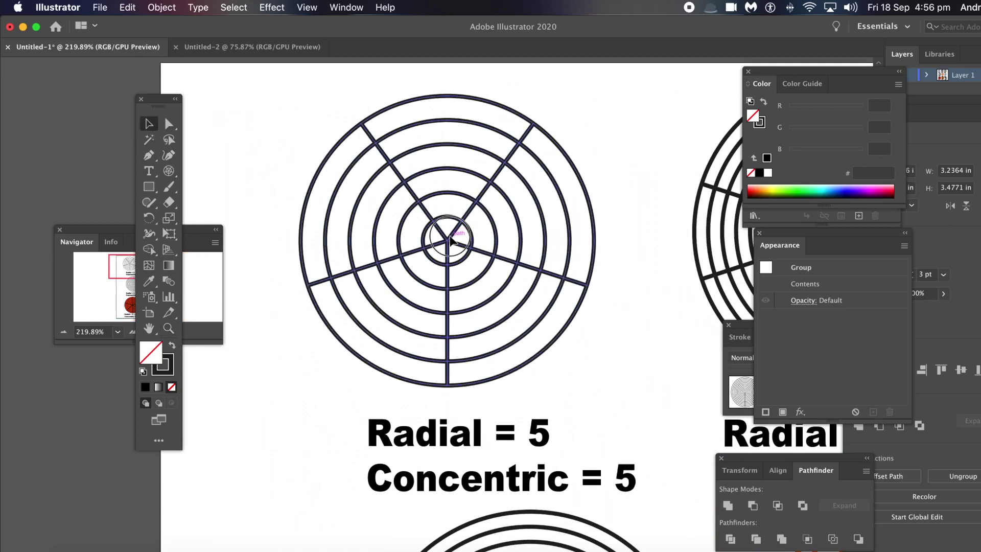
{"action": "left_click_drag", "start_coordinate": [449, 238], "coordinate": [447, 244]}
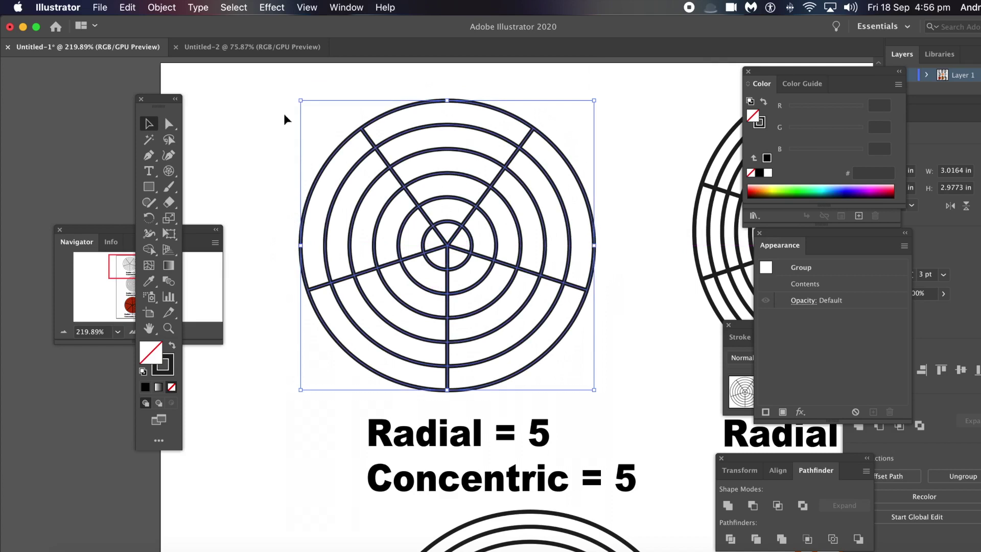
Step: Ungroup the polar grid twice to break it into individual paths
{"action": "left_click", "coordinate": [161, 7]}
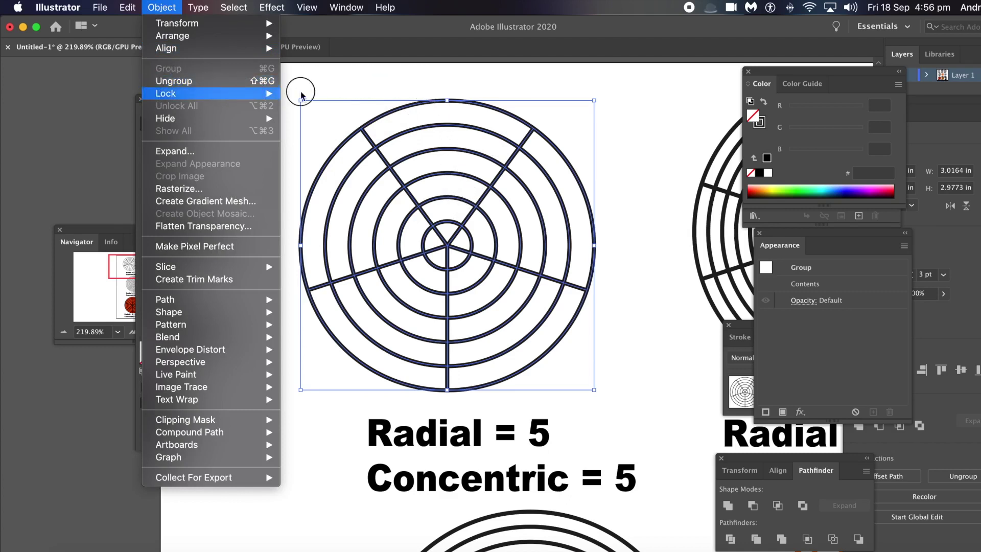
{"action": "left_click", "coordinate": [176, 81]}
{"action": "left_click", "coordinate": [168, 8]}
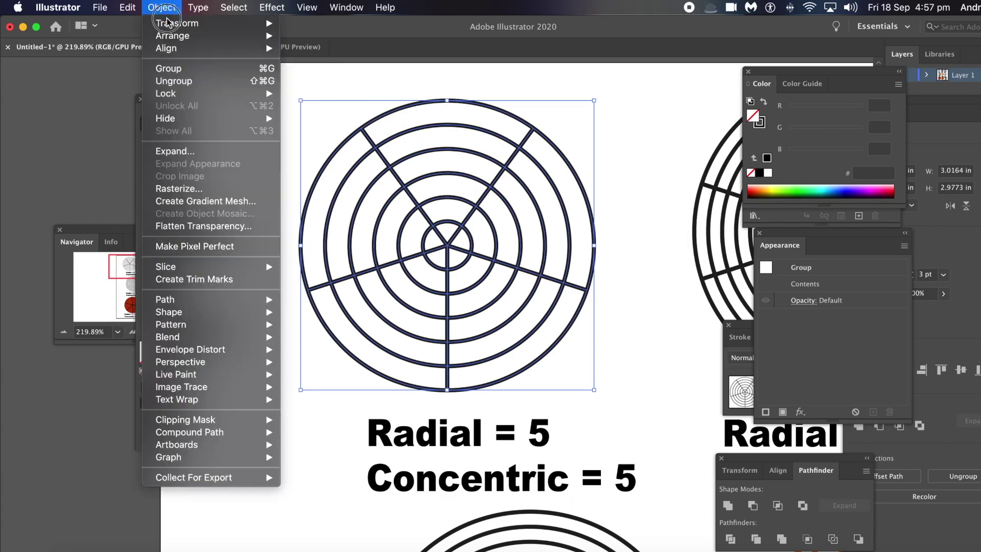
{"action": "left_click", "coordinate": [173, 82]}
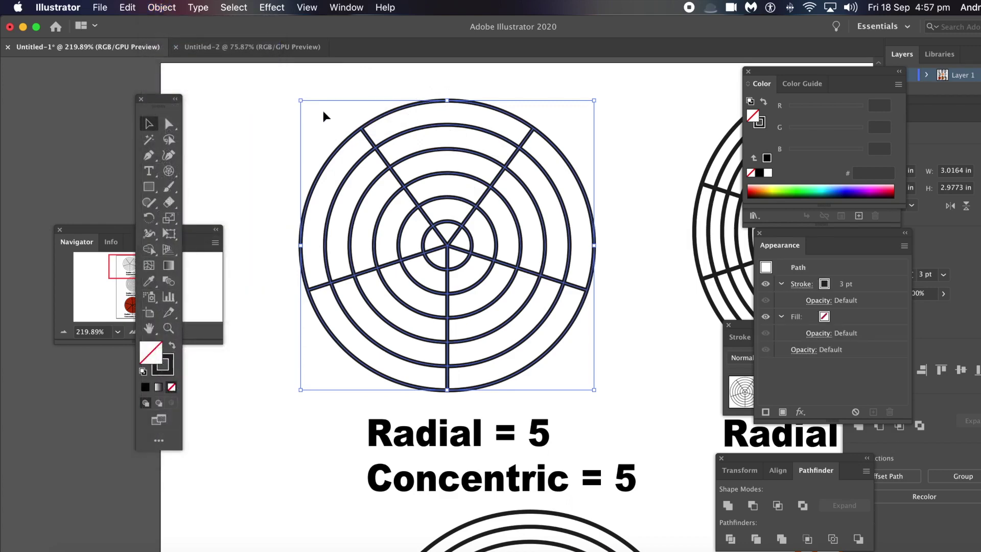
Step: Try moving the outermost circle up and left away from the rest of the grid, and undo the move
{"action": "left_click", "coordinate": [327, 84]}
{"action": "left_click_drag", "start_coordinate": [387, 112], "coordinate": [366, 101]}
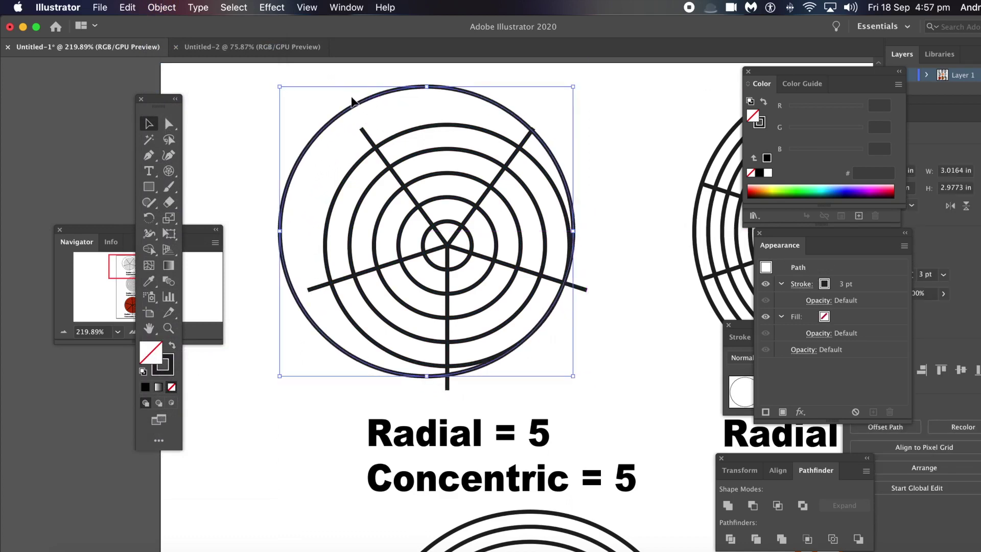
{"action": "key", "text": "a"}
{"action": "key", "text": "super+z"}
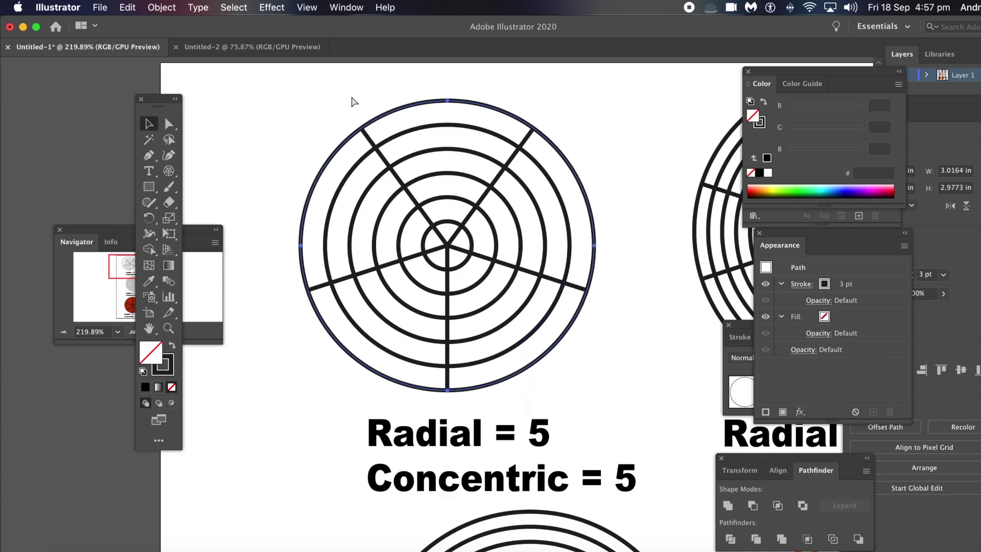
Step: Try moving the concentric circles as one group up and left off the radial dividers, and undo the move
{"action": "key", "text": "super+a"}
{"action": "key", "text": "v"}
{"action": "left_click", "coordinate": [261, 145]}
{"action": "left_click_drag", "start_coordinate": [337, 154], "coordinate": [273, 116]}
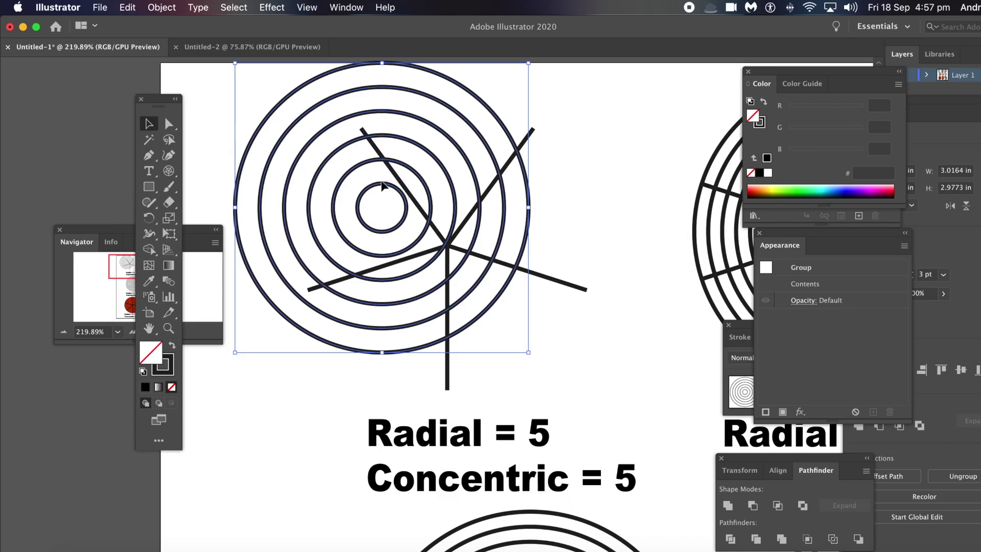
{"action": "key", "text": "super+z"}
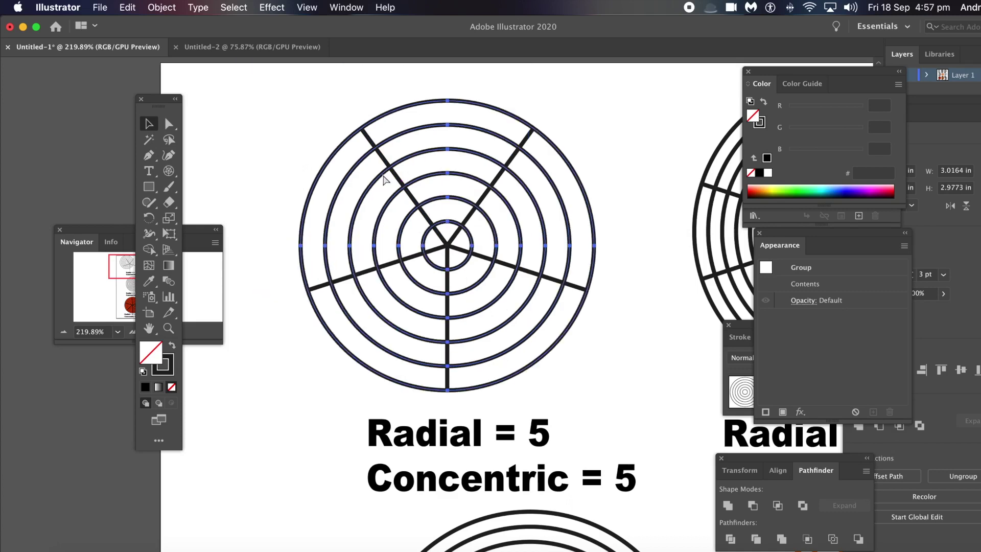
Step: Duplicate the whole polar grid up and right so it overlaps the original, and delete the copy
{"action": "left_click", "coordinate": [391, 181]}
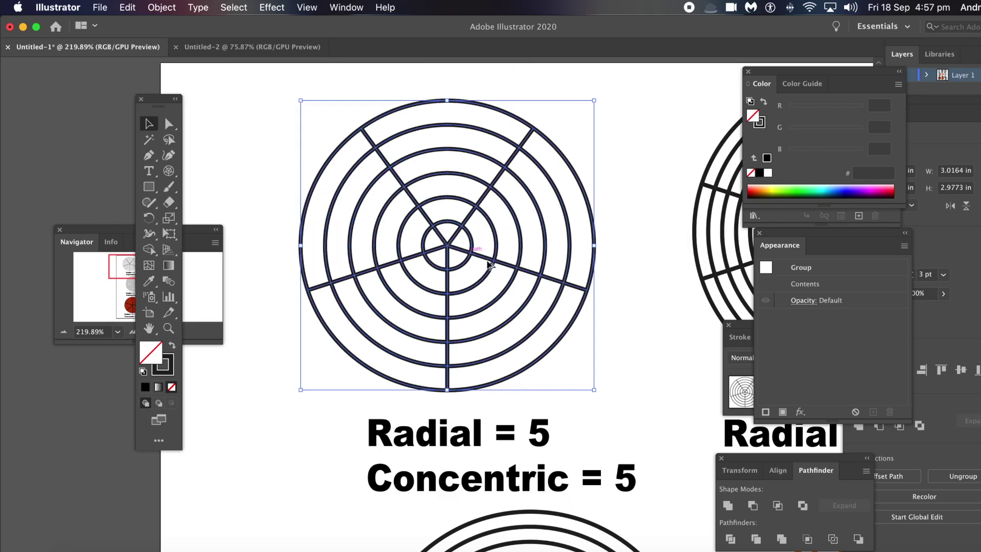
{"action": "left_click_drag", "start_coordinate": [466, 253], "coordinate": [519, 230]}
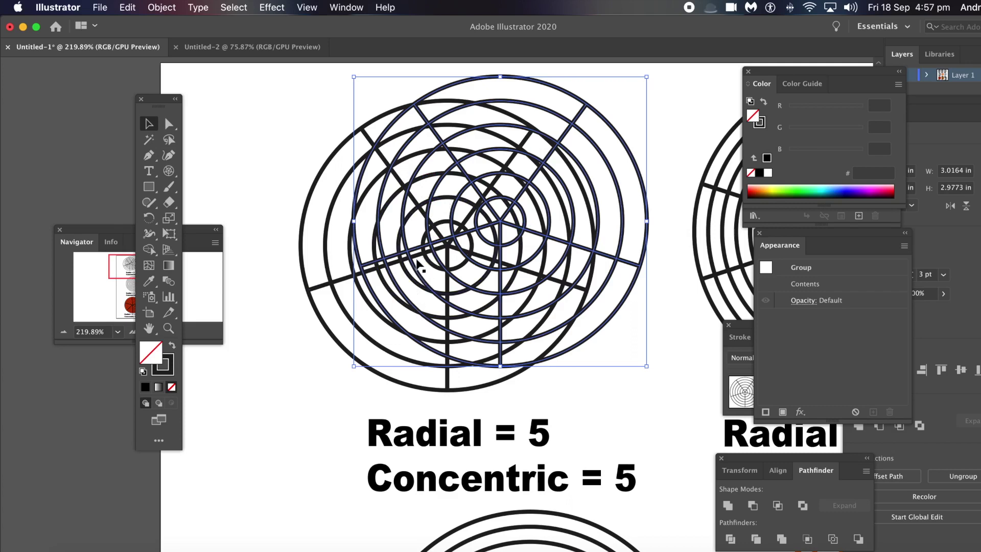
{"action": "key", "text": "Delete"}
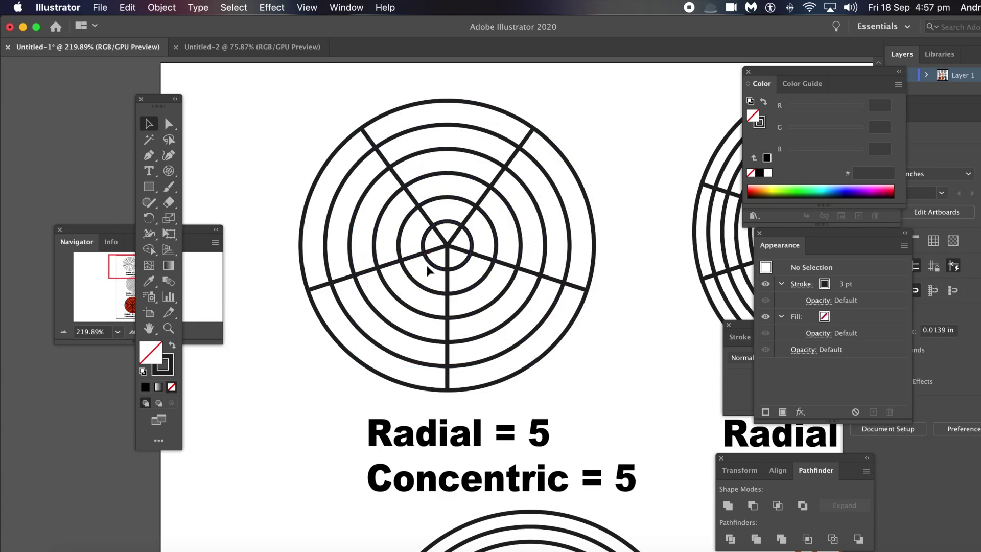
Step: Select the remaining polar grid and undock the Properties panel so that it floats over the artboard
{"action": "left_click", "coordinate": [445, 261]}
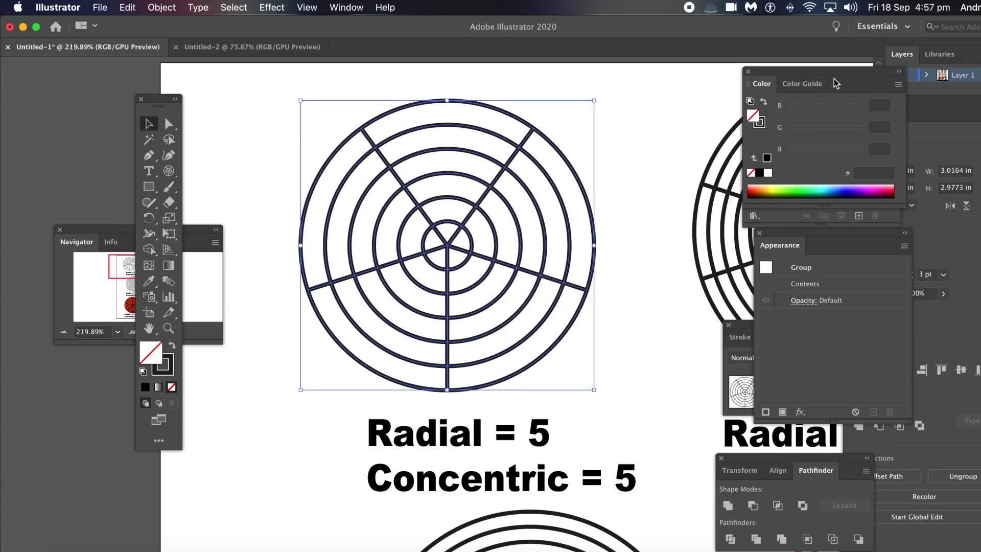
{"action": "left_click_drag", "start_coordinate": [935, 107], "coordinate": [666, 88]}
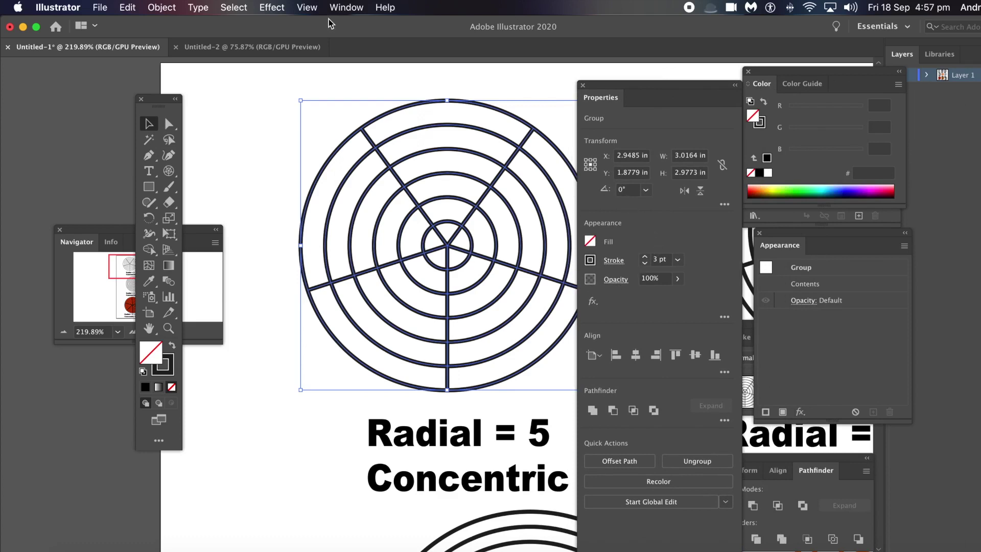
{"action": "left_click", "coordinate": [340, 10]}
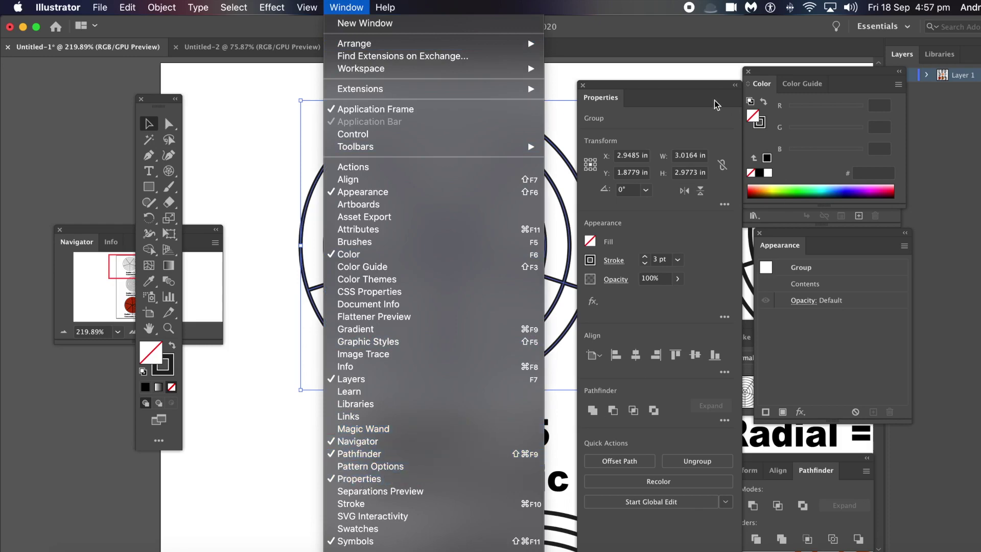
{"action": "left_click", "coordinate": [676, 89]}
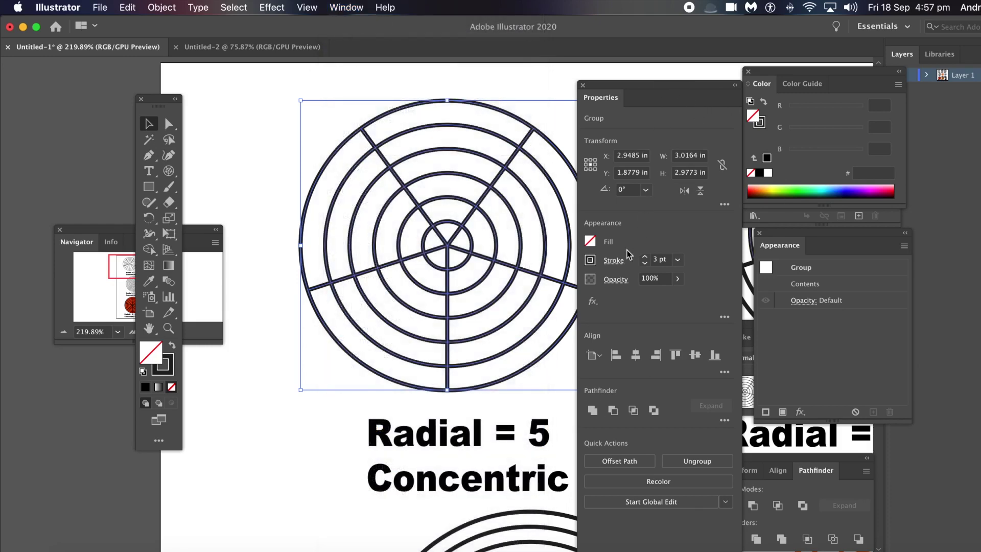
Step: Try red, yellow, green, light blue and dark blue fills on the polar grid, and set its fill back to none
{"action": "left_click", "coordinate": [591, 242]}
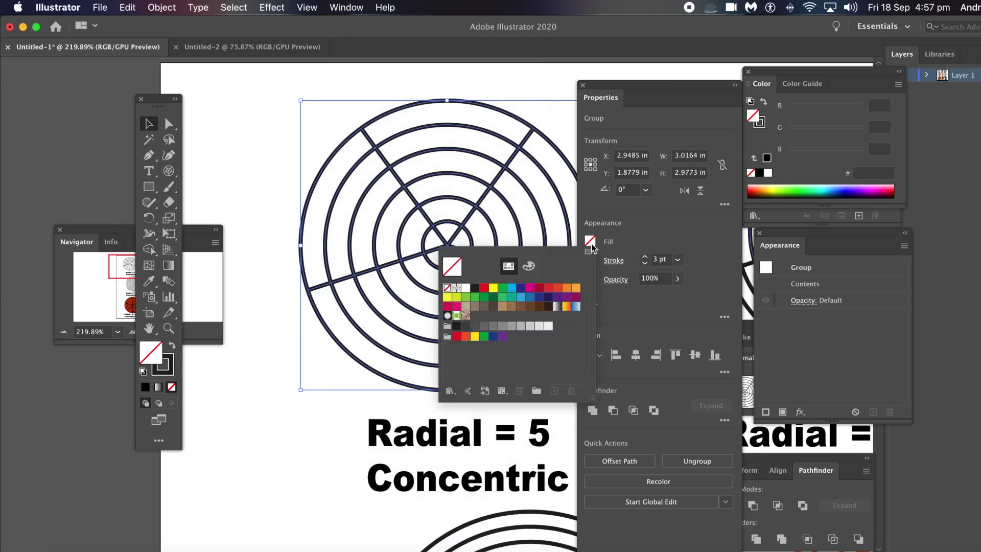
{"action": "left_click", "coordinate": [485, 289]}
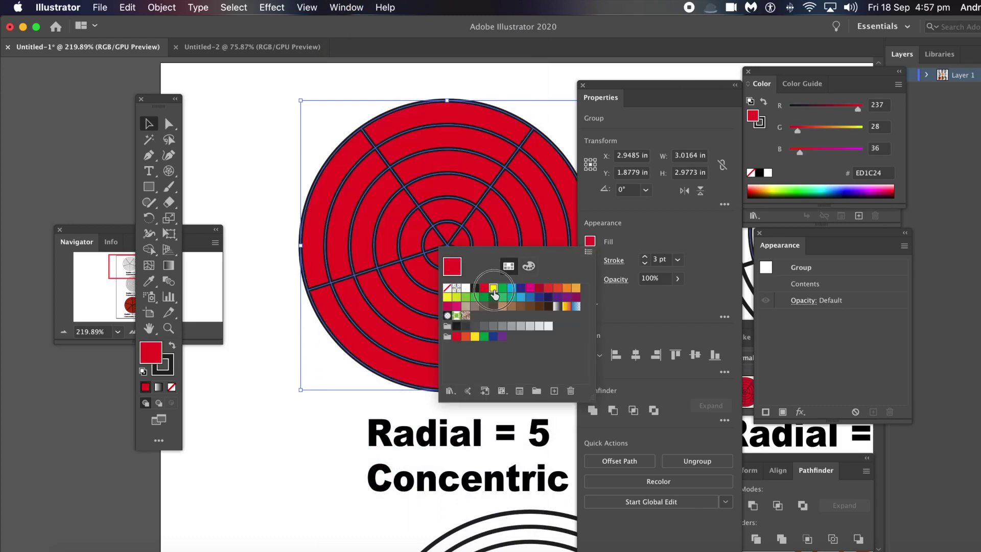
{"action": "left_click", "coordinate": [493, 289]}
{"action": "left_click", "coordinate": [503, 289]}
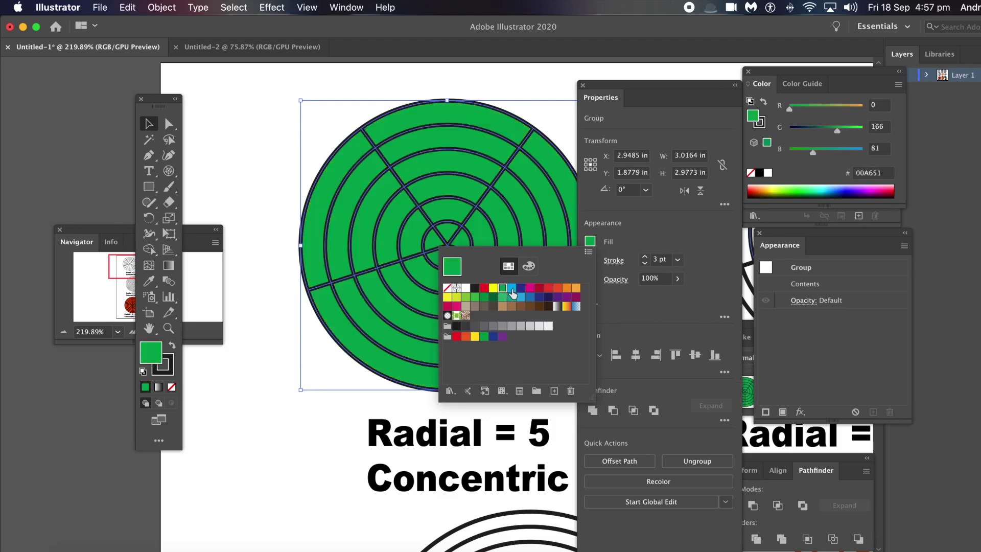
{"action": "left_click", "coordinate": [511, 288]}
{"action": "left_click", "coordinate": [521, 289]}
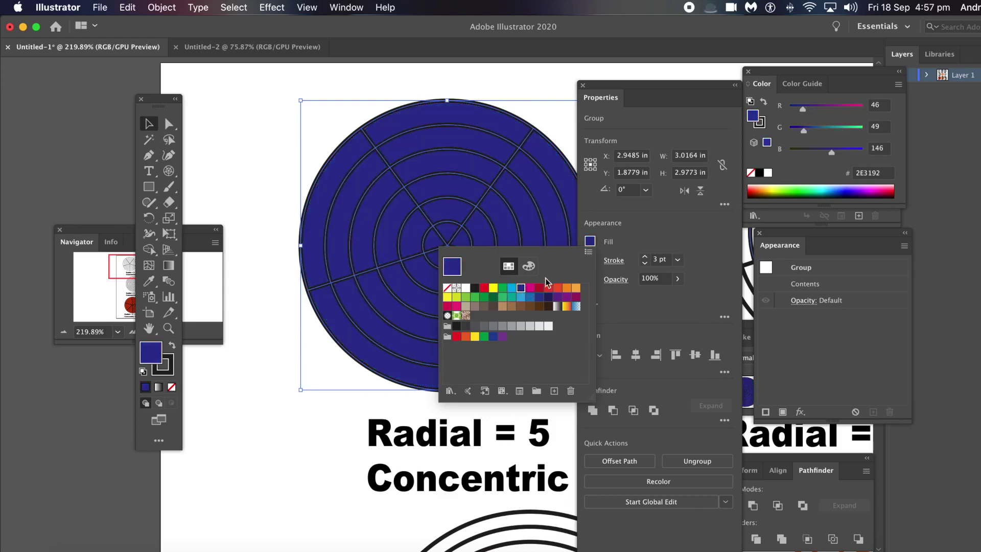
{"action": "left_click", "coordinate": [664, 229]}
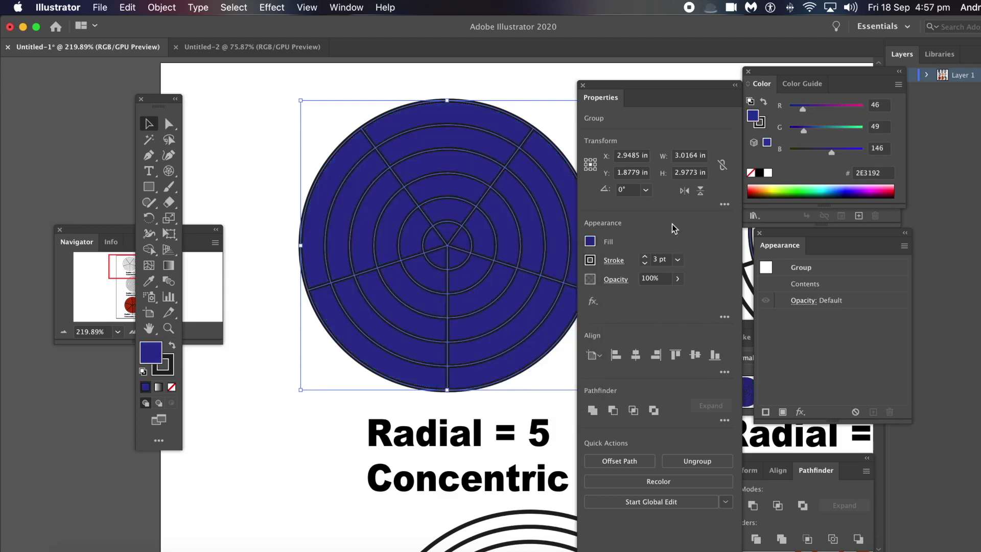
{"action": "left_click", "coordinate": [590, 242]}
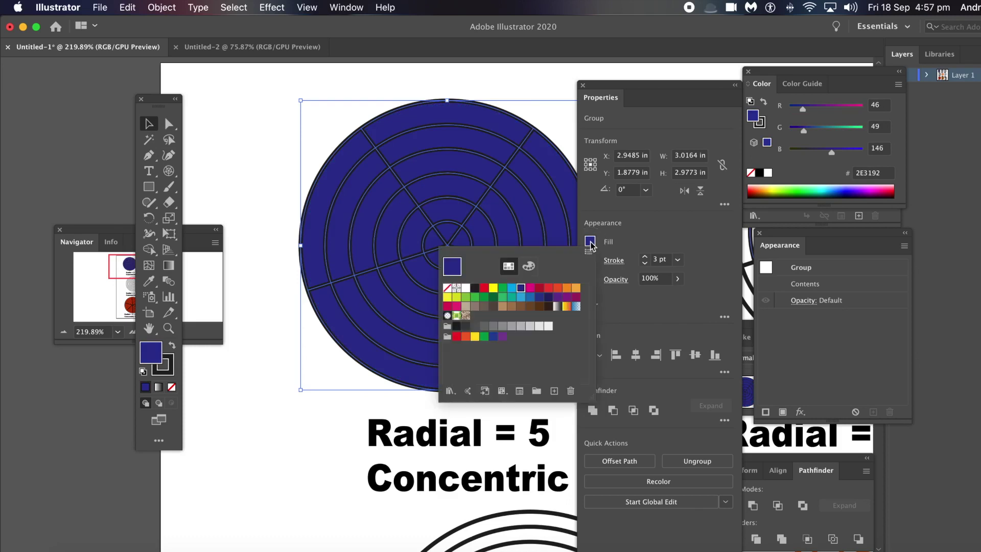
{"action": "left_click", "coordinate": [447, 288]}
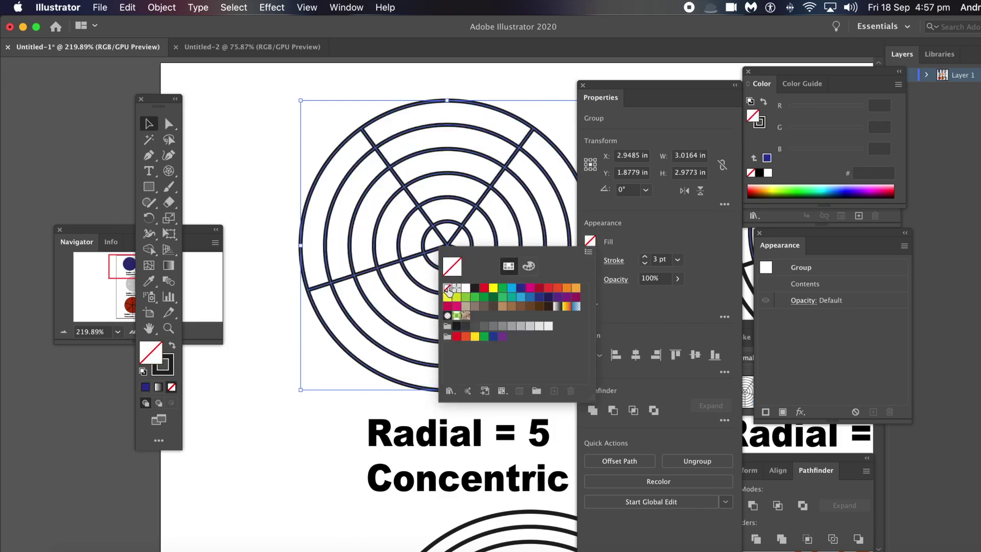
Step: Try a 6 pt stroke weight on the selected polar grid
{"action": "left_click", "coordinate": [635, 236]}
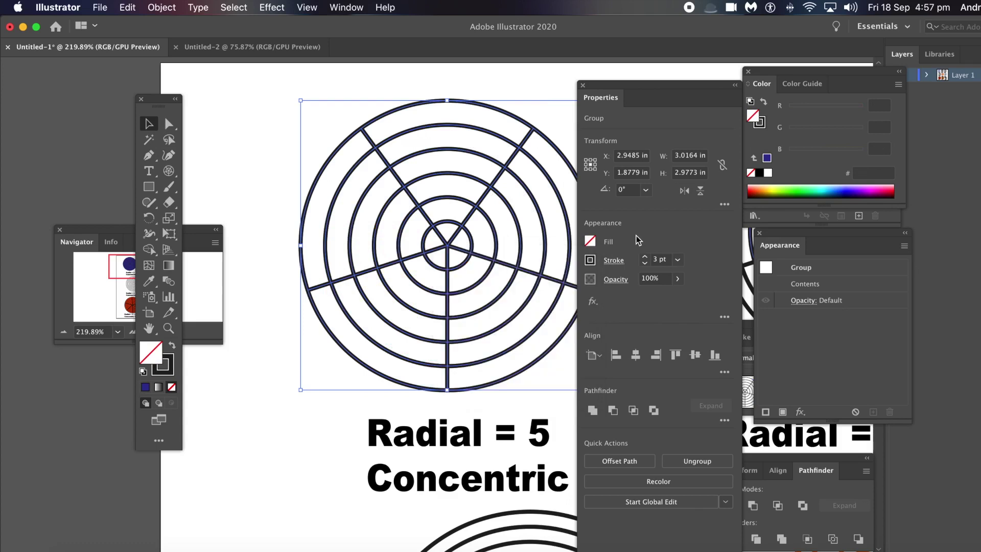
{"action": "left_click", "coordinate": [615, 261]}
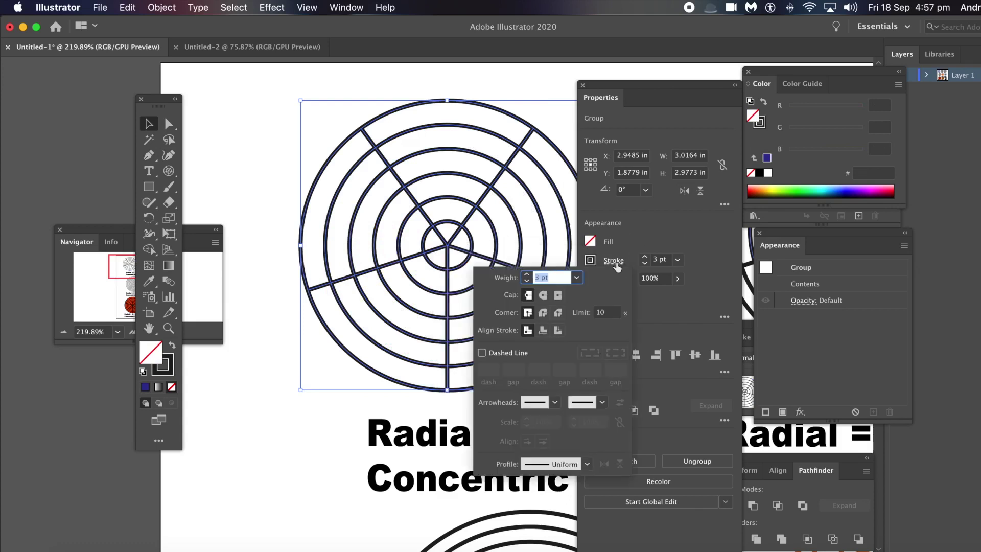
{"action": "left_click", "coordinate": [577, 278]}
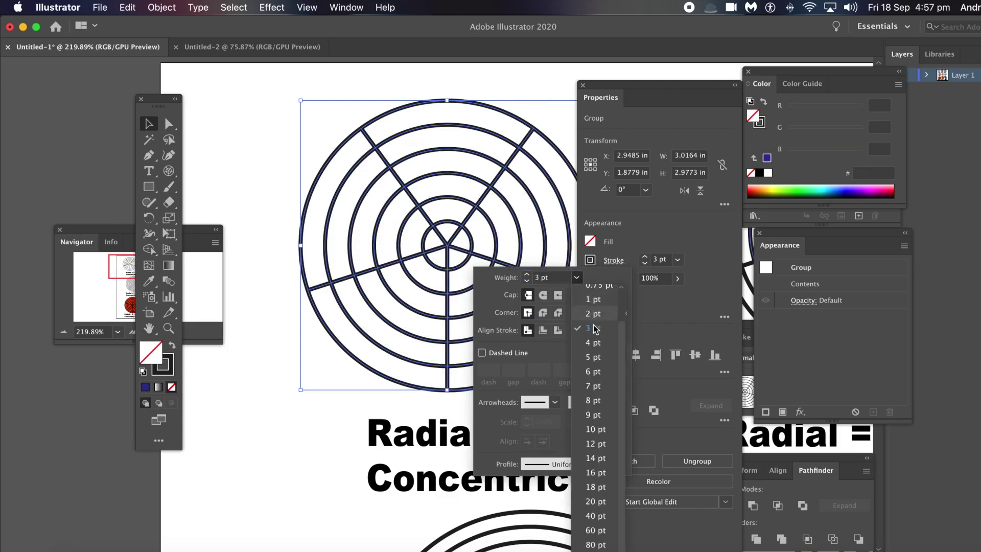
{"action": "left_click", "coordinate": [594, 371]}
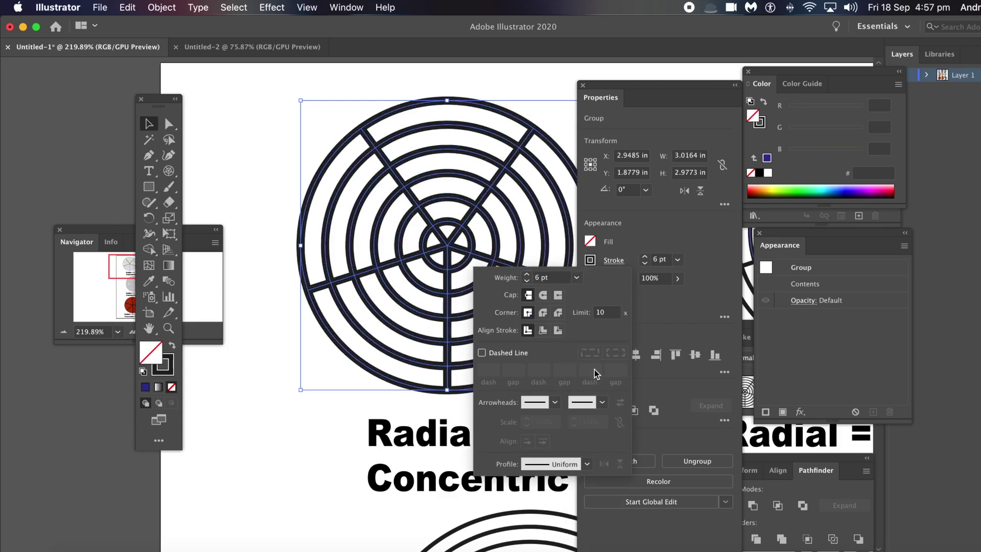
{"action": "left_click", "coordinate": [602, 262]}
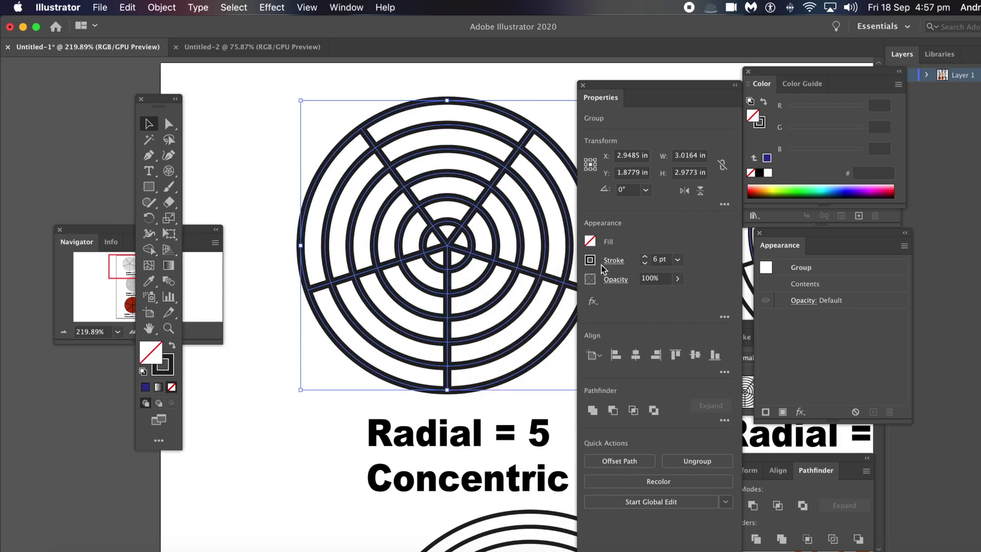
Step: Try a green stroke colour on the selected polar grid
{"action": "left_click", "coordinate": [590, 261]}
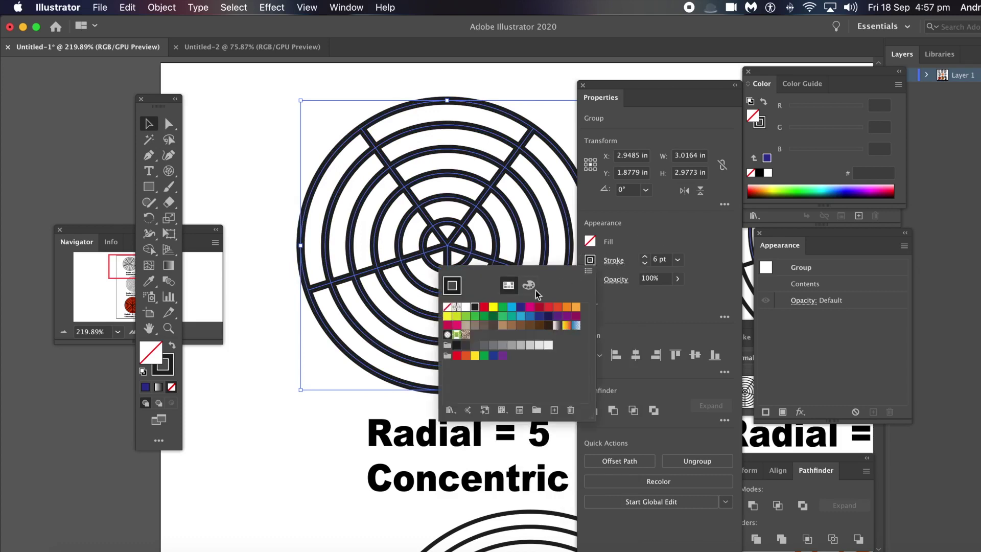
{"action": "left_click", "coordinate": [503, 307]}
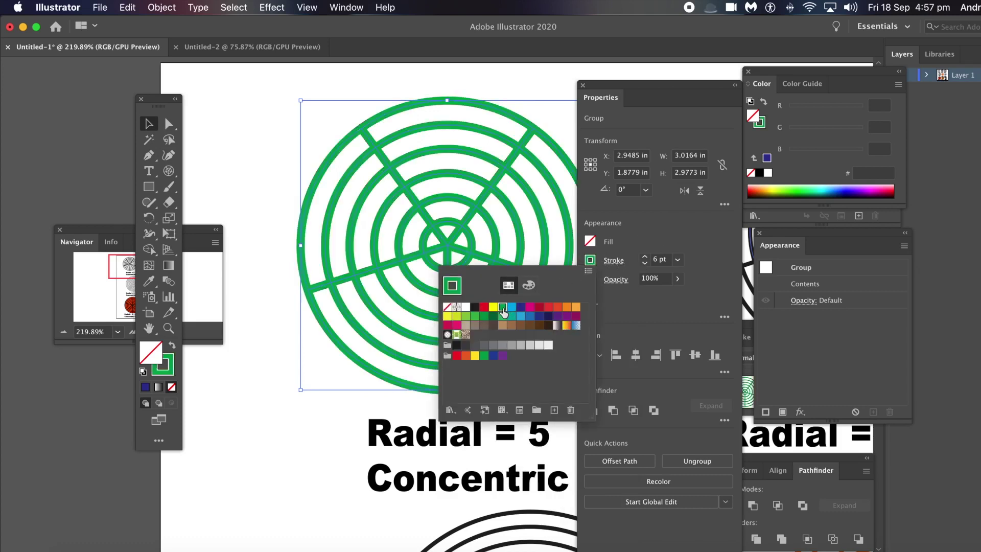
{"action": "left_click", "coordinate": [666, 227]}
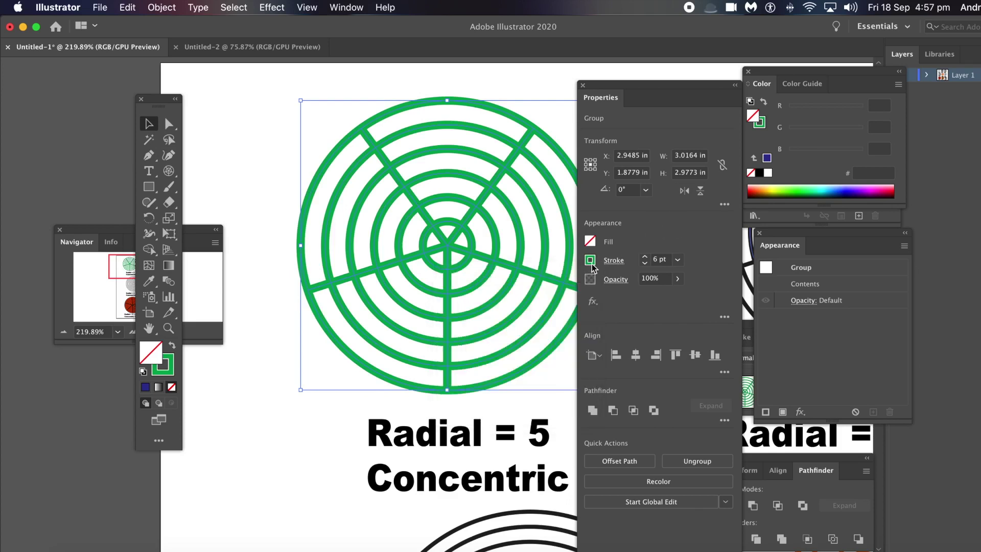
Step: Set the polar grid's stroke weight to 1 pt and check its opacity slider
{"action": "left_click", "coordinate": [679, 264]}
{"action": "left_click", "coordinate": [693, 301]}
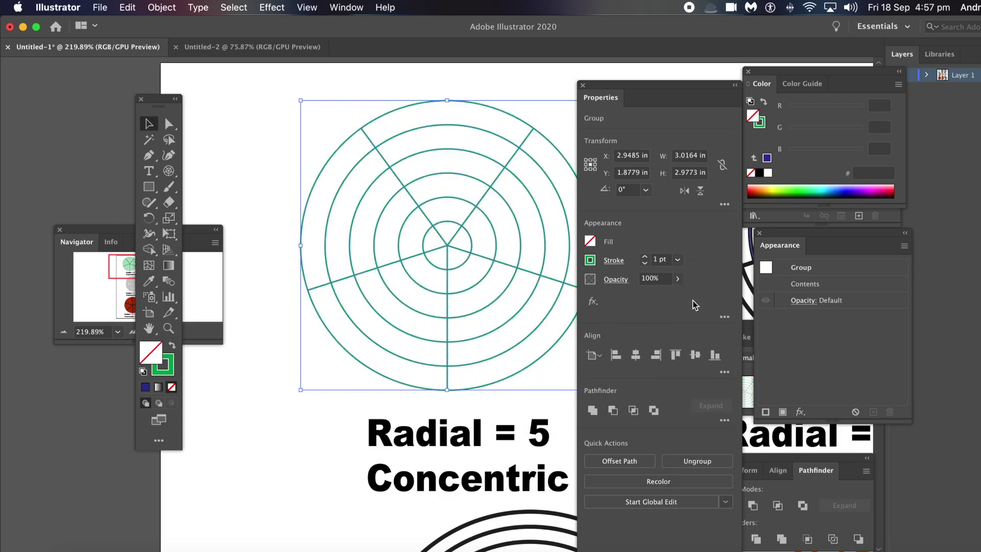
{"action": "left_click", "coordinate": [679, 279]}
{"action": "mouse_move", "coordinate": [660, 303]}
{"action": "left_mouse_down"}
{"action": "mouse_move", "coordinate": [634, 301]}
{"action": "mouse_move", "coordinate": [711, 302]}
{"action": "left_mouse_up"}
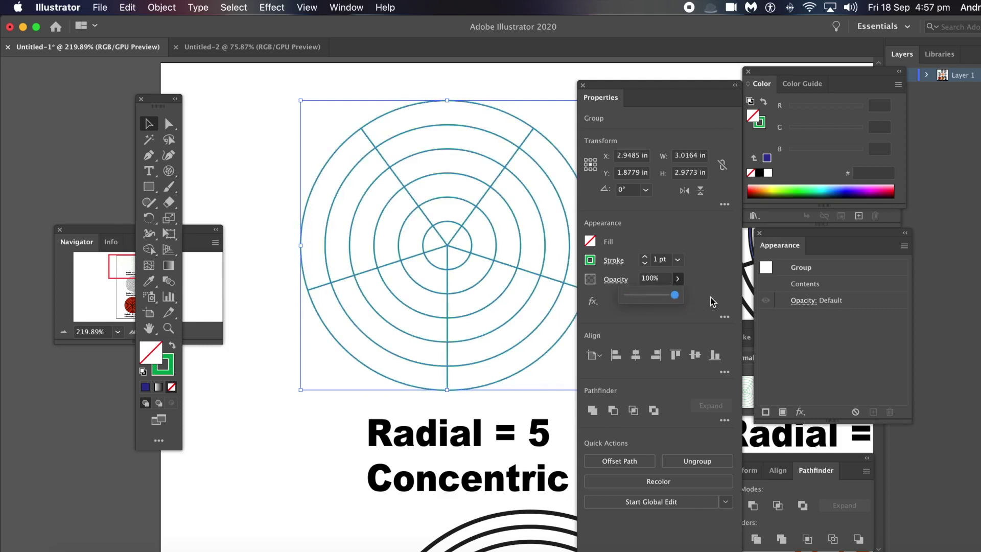
{"action": "left_click", "coordinate": [700, 243]}
Step: Set the polar grid's stroke colour back to black
{"action": "left_click", "coordinate": [589, 260]}
{"action": "left_click", "coordinate": [475, 306]}
{"action": "left_click", "coordinate": [669, 233]}
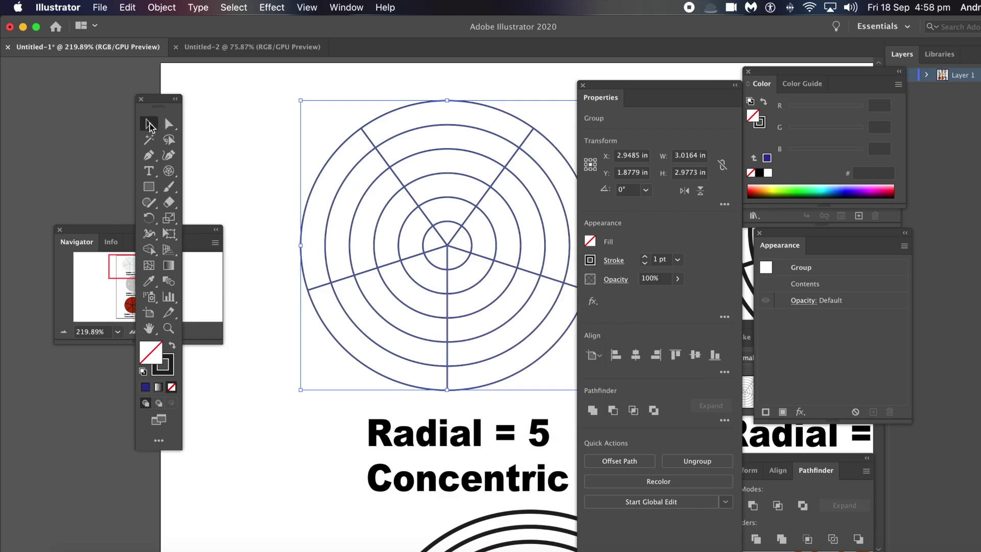
Step: Move the floating Properties panel clear of the selected grid and bring the grid with 10 radial and 10 concentric dividers into view
{"action": "left_click_drag", "start_coordinate": [629, 81], "coordinate": [895, 108]}
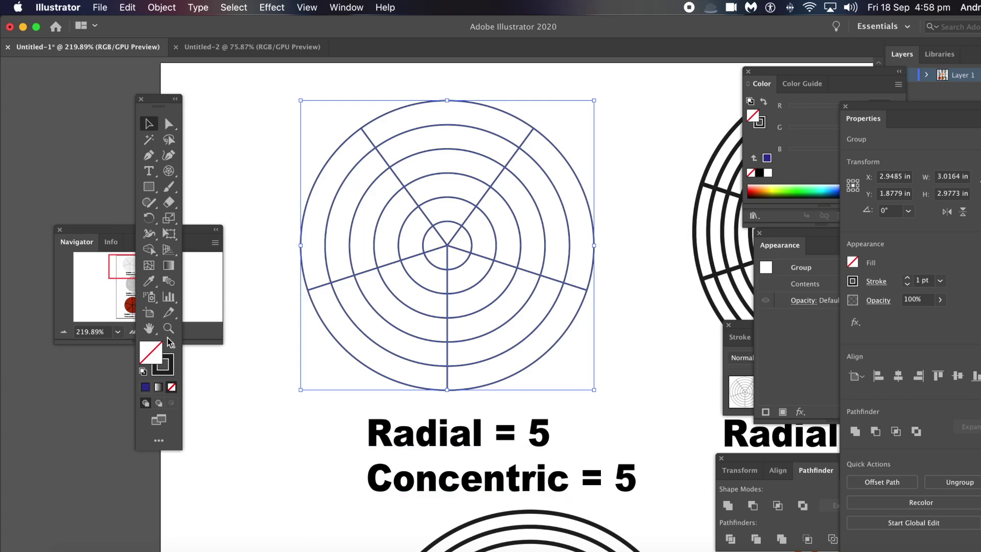
{"action": "left_click", "coordinate": [149, 327]}
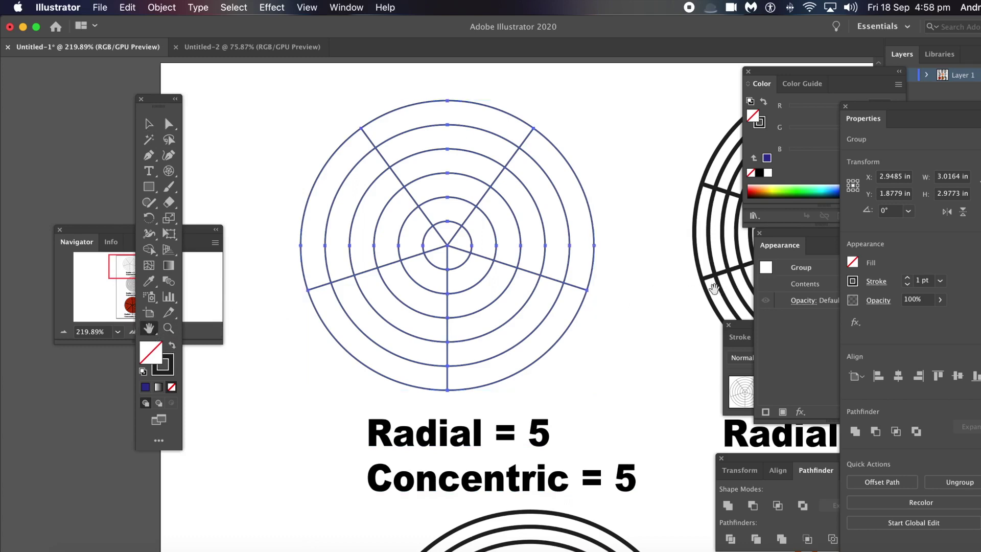
{"action": "left_click_drag", "start_coordinate": [652, 280], "coordinate": [286, 256]}
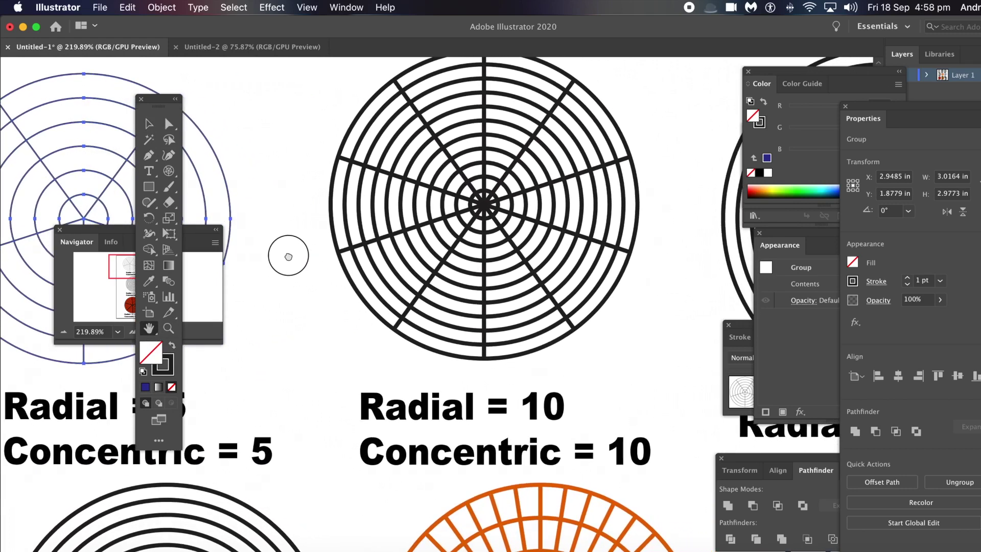
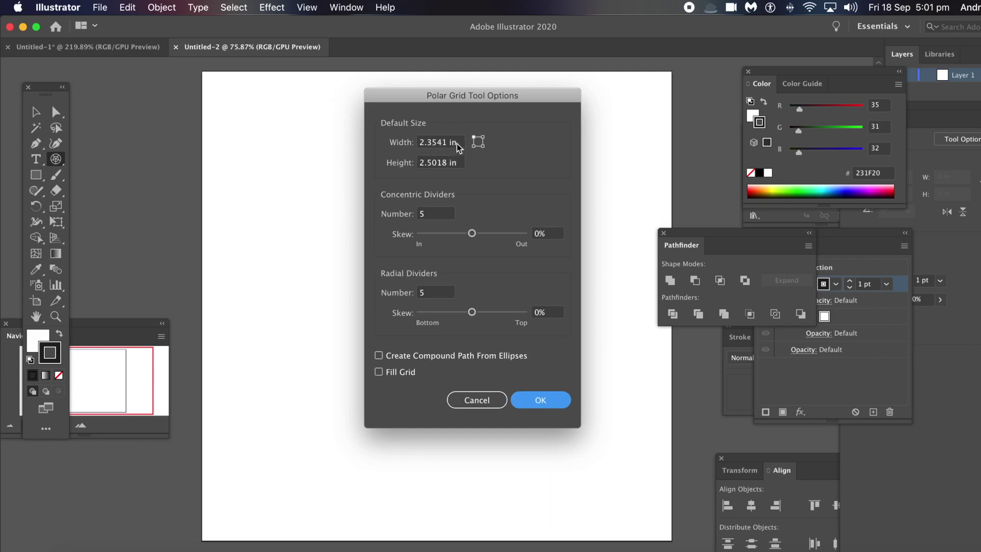
Step: Draw a freehand polar grid about 8.63 by 8.69 in with 5 concentric and 5 radial dividers, and delete it
{"action": "left_click", "coordinate": [544, 394]}
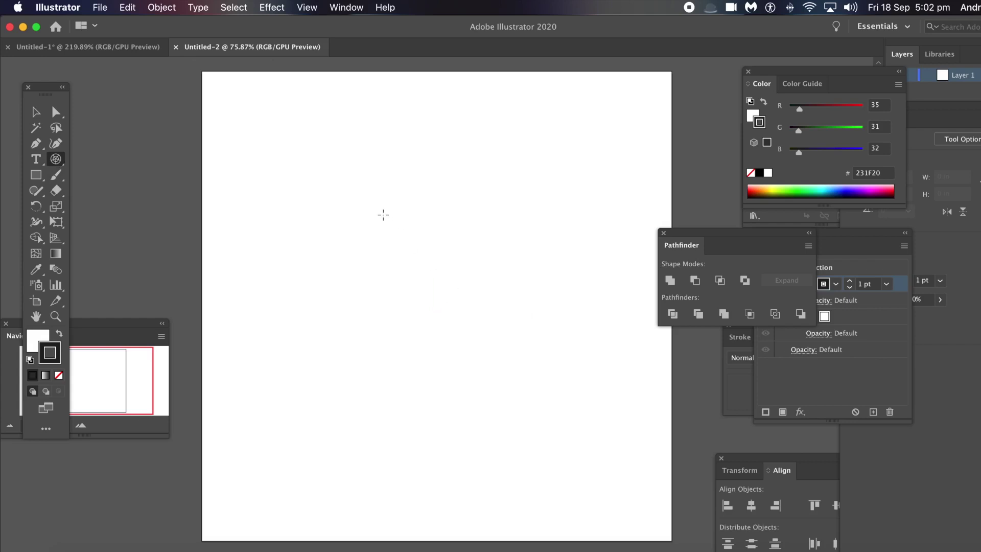
{"action": "left_click", "coordinate": [283, 140]}
{"action": "left_click_drag", "start_coordinate": [284, 140], "coordinate": [573, 430]}
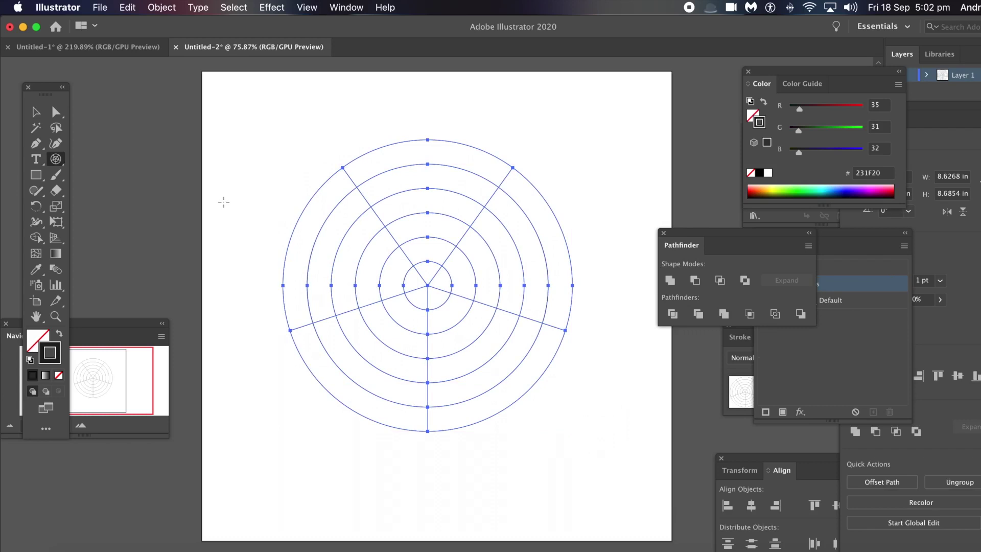
{"action": "key", "text": "Delete"}
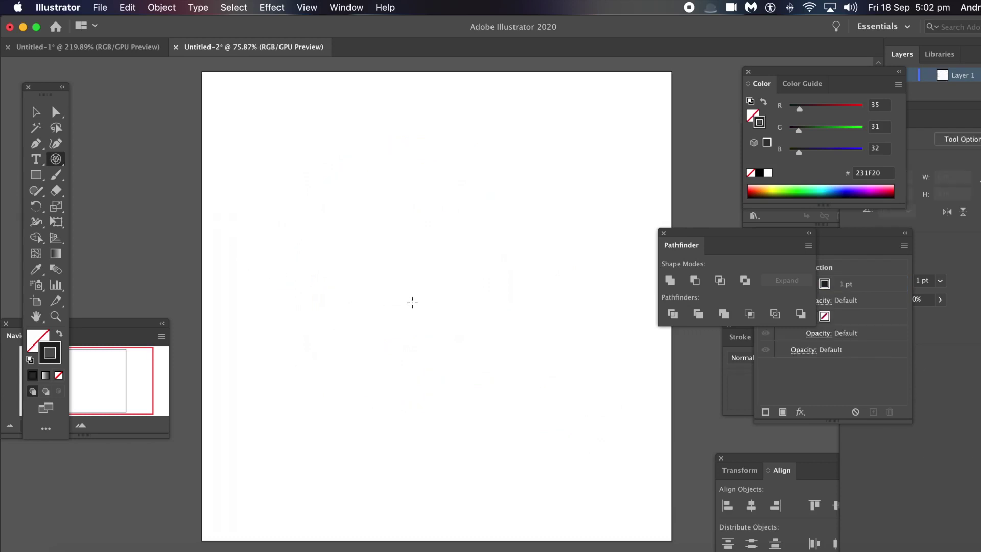
Step: Start a new polar grid by exact values on the empty artboard, with a width and height of 10 in
{"action": "left_click", "coordinate": [412, 301]}
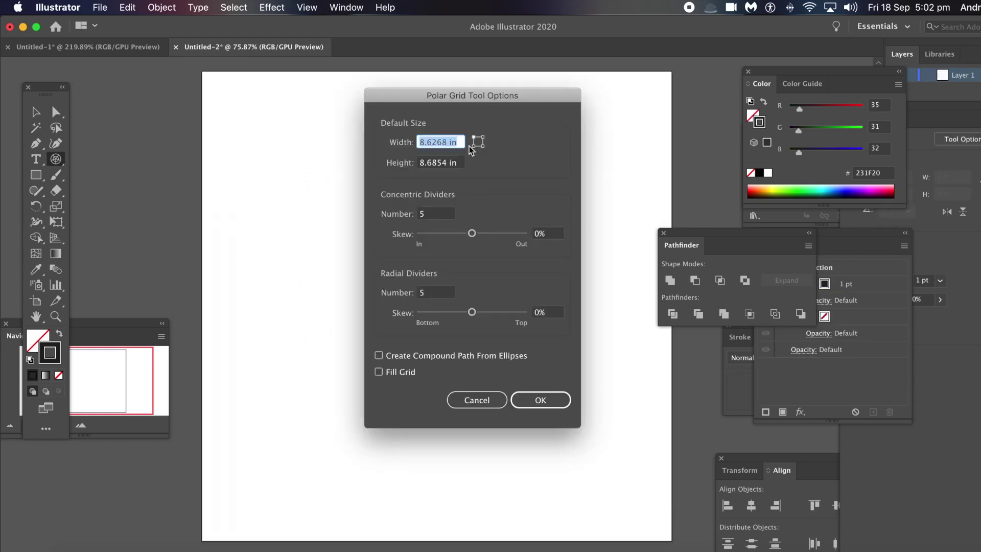
{"action": "left_click_drag", "start_coordinate": [437, 95], "coordinate": [563, 107]}
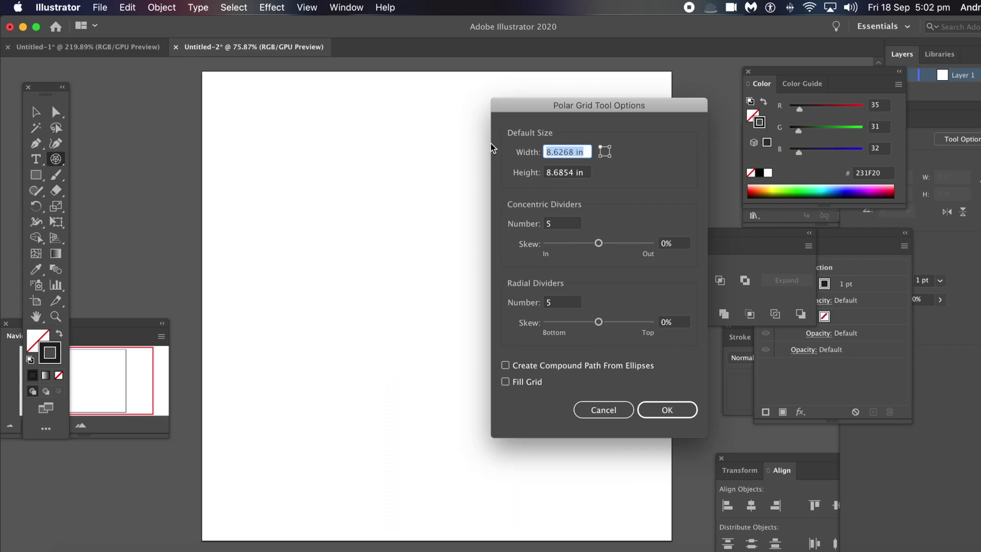
{"action": "type", "text": "10"}
{"action": "key", "text": "Tab"}
{"action": "type", "text": "10"}
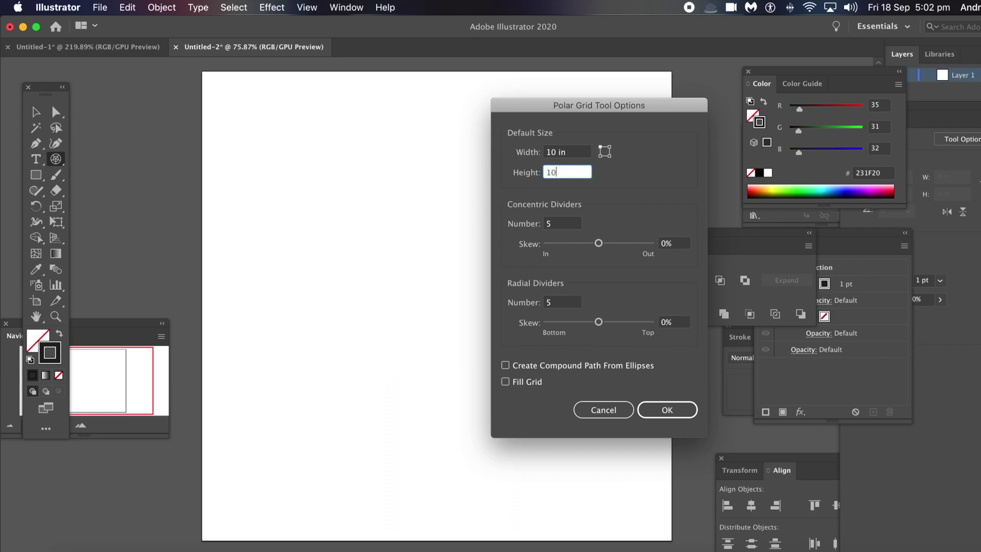
{"action": "key", "text": "Tab"}
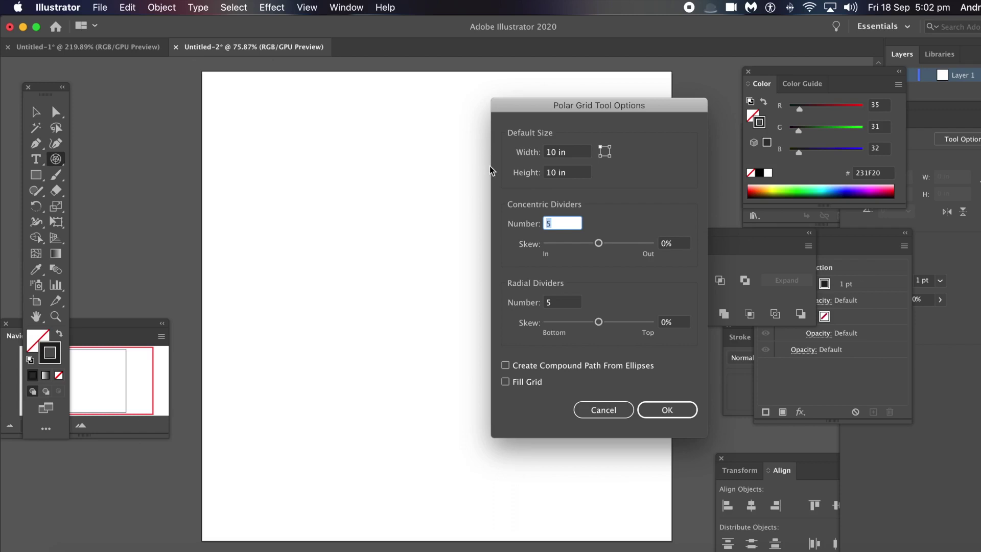
Step: Give the new polar grid 7 concentric and 7 radial dividers, and create it
{"action": "type", "text": "7"}
{"action": "key", "text": "Tab"}
{"action": "key", "text": "Tab"}
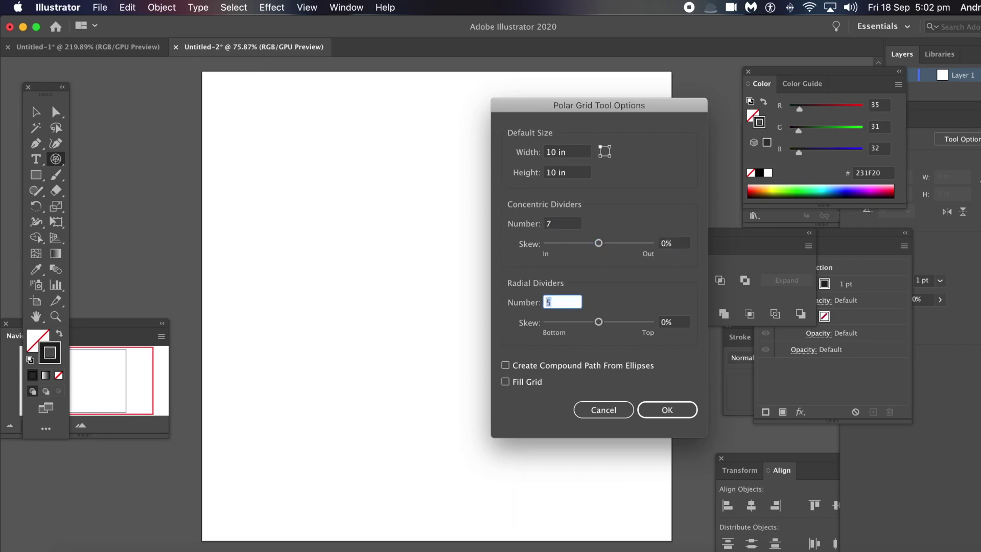
{"action": "type", "text": "7"}
{"action": "left_click", "coordinate": [666, 411]}
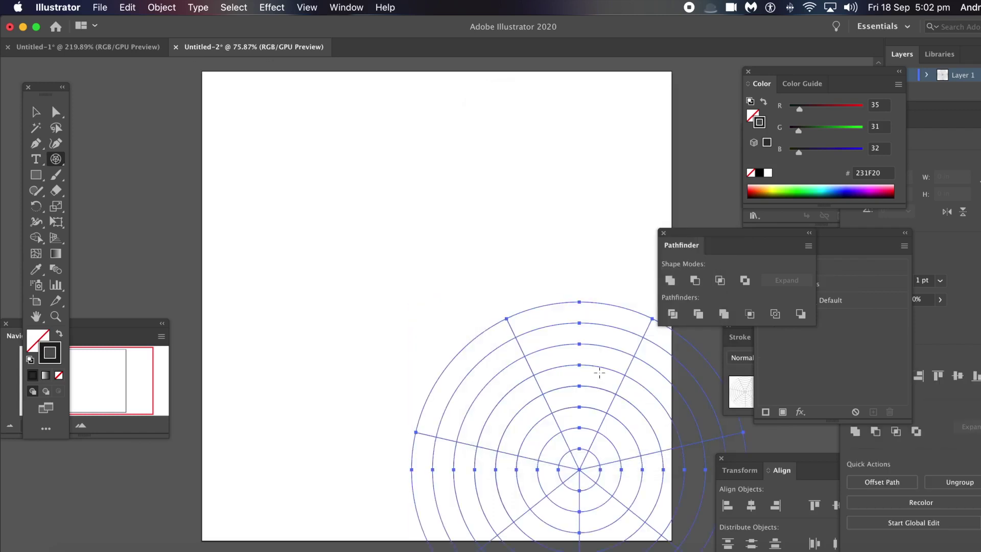
Step: Move the new polar grid fully onto the artboard, and shift the Appearance panel so it no longer covers the Properties settings
{"action": "left_click", "coordinate": [36, 111]}
{"action": "left_click_drag", "start_coordinate": [520, 313], "coordinate": [369, 116]}
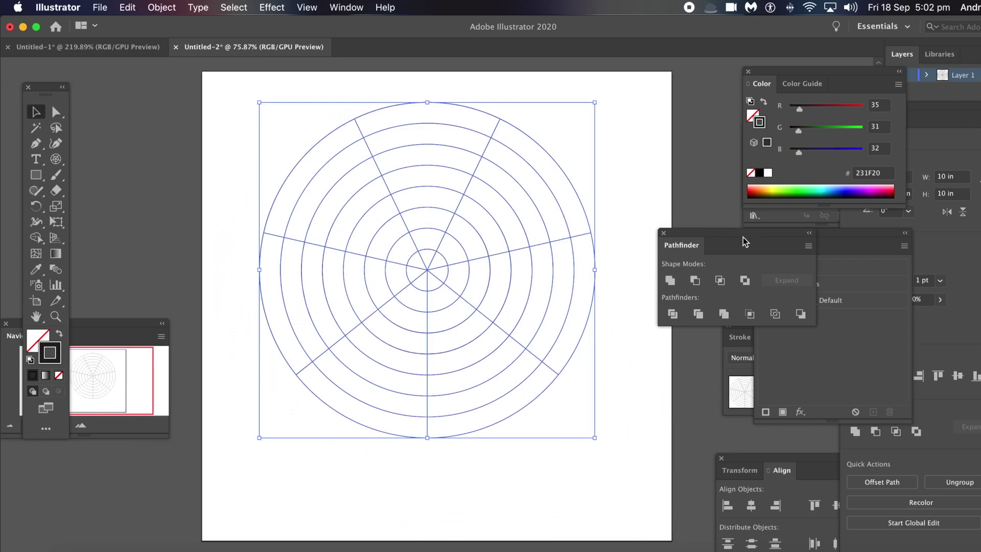
{"action": "left_click", "coordinate": [840, 362]}
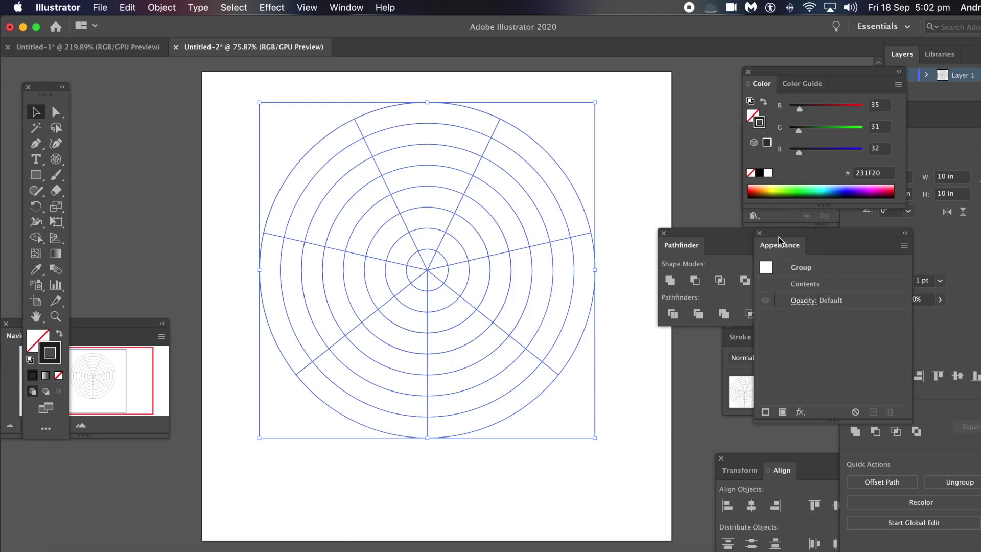
{"action": "left_click_drag", "start_coordinate": [777, 235], "coordinate": [709, 420]}
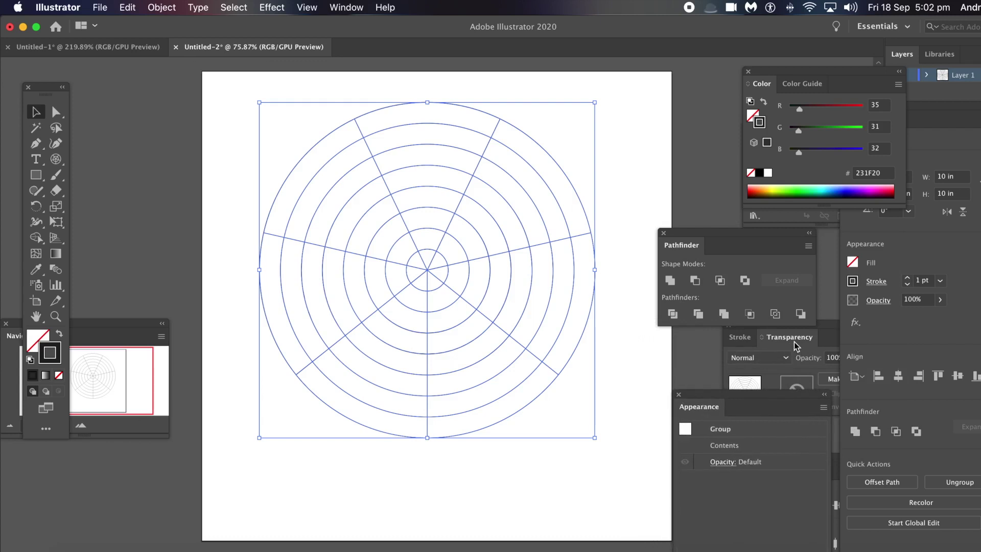
Step: Set the 10 in polar grid's stroke weight to 10 pt
{"action": "left_click", "coordinate": [875, 284]}
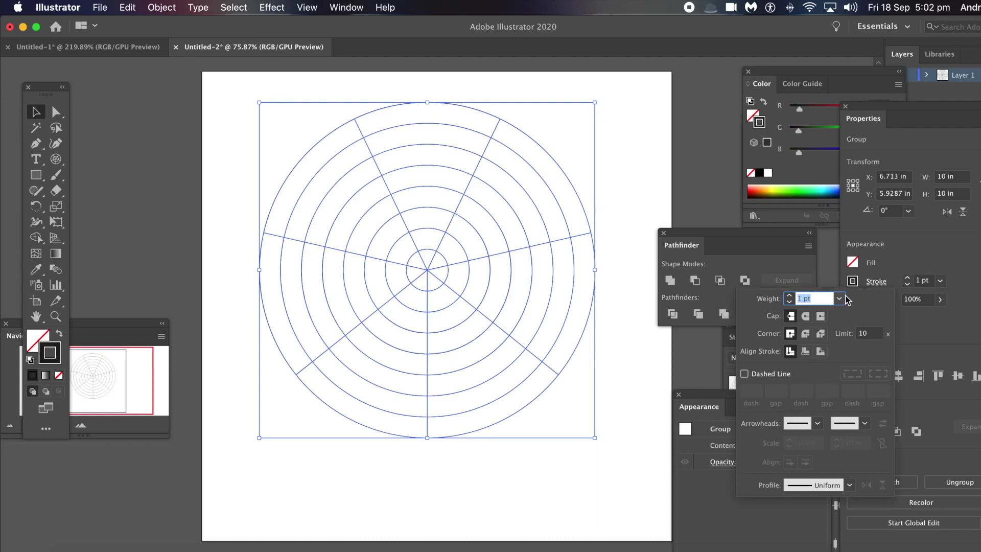
{"action": "left_click", "coordinate": [839, 299]}
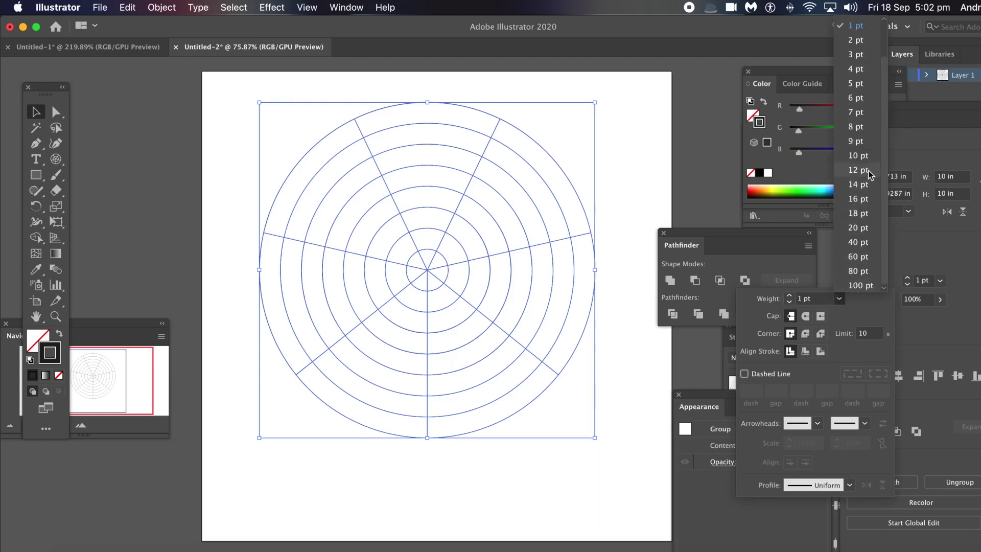
{"action": "left_click", "coordinate": [860, 156]}
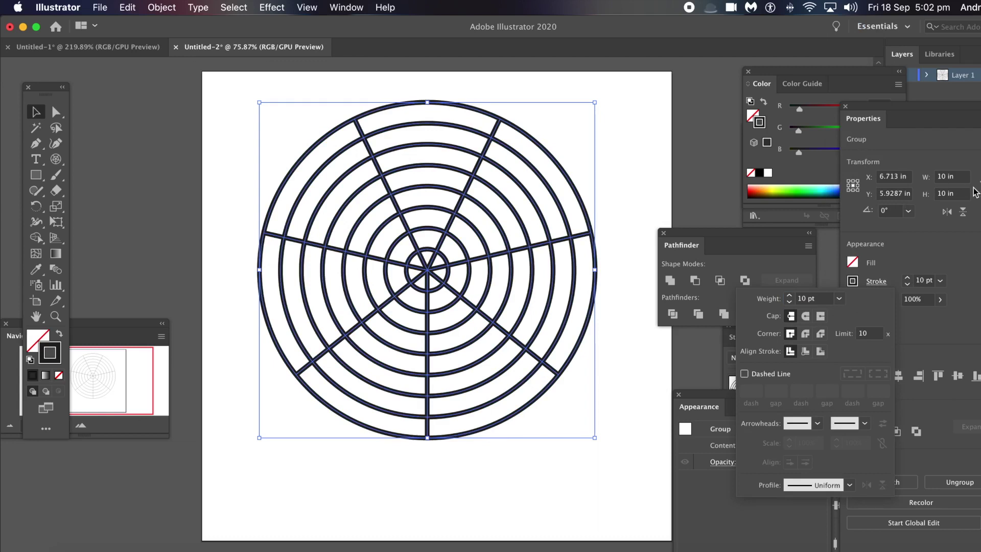
{"action": "left_click", "coordinate": [927, 241]}
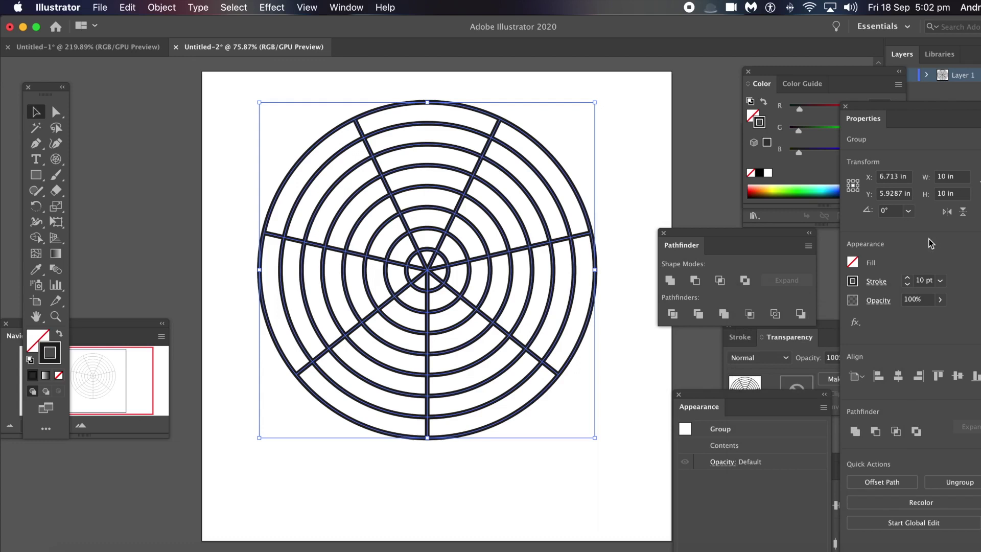
Step: Set the 10 in polar grid's stroke colour to red and move the Appearance panel next to the grid
{"action": "left_click", "coordinate": [852, 281]}
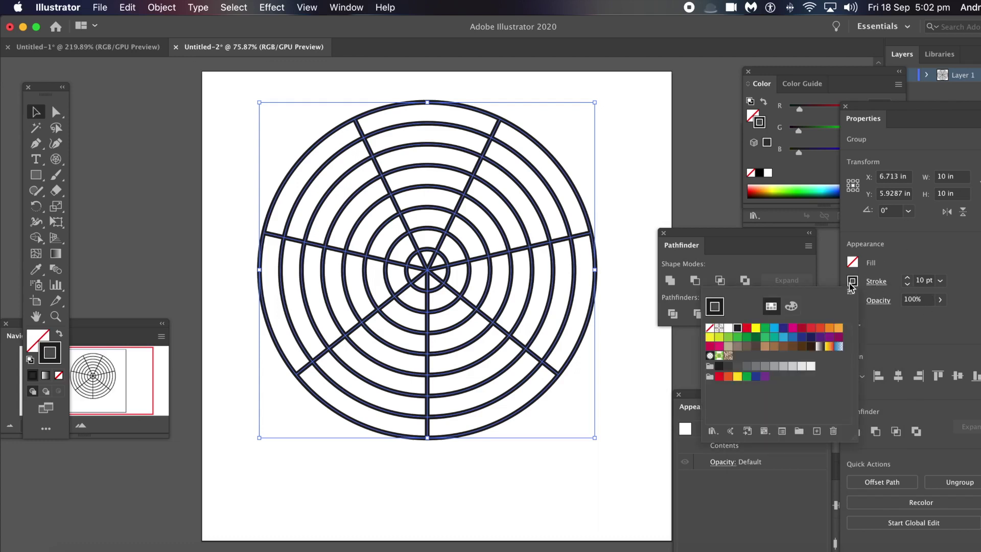
{"action": "left_click", "coordinate": [746, 327]}
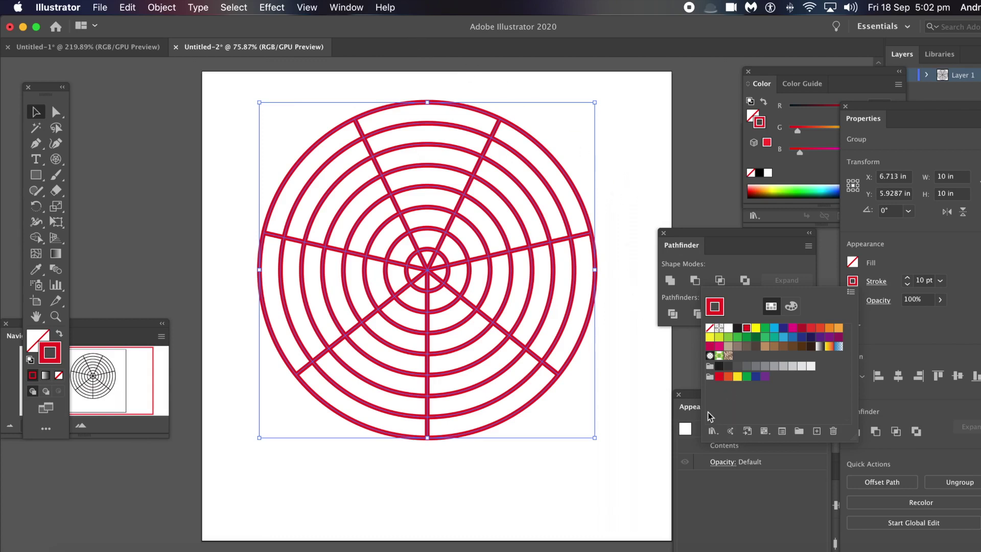
{"action": "left_click", "coordinate": [699, 396]}
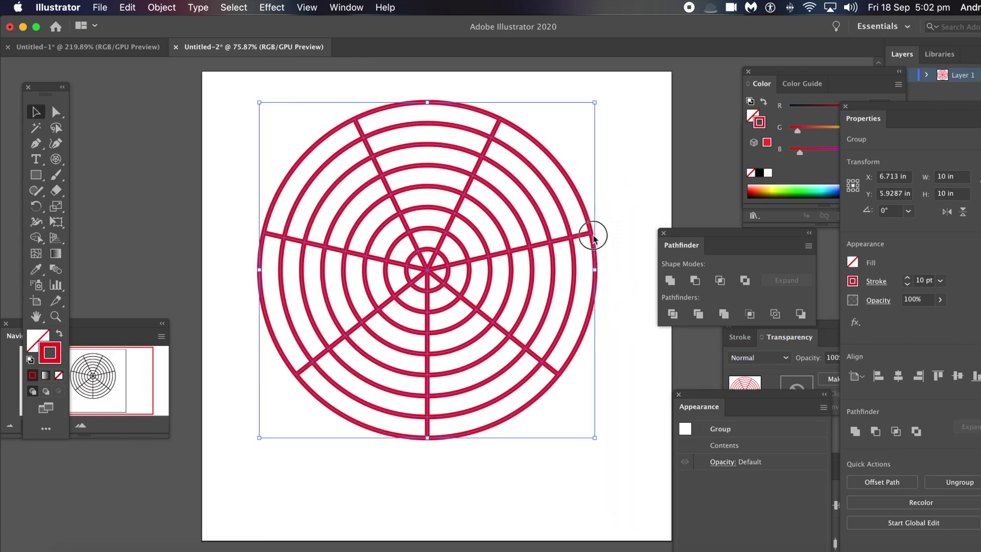
{"action": "left_click_drag", "start_coordinate": [707, 399], "coordinate": [617, 209]}
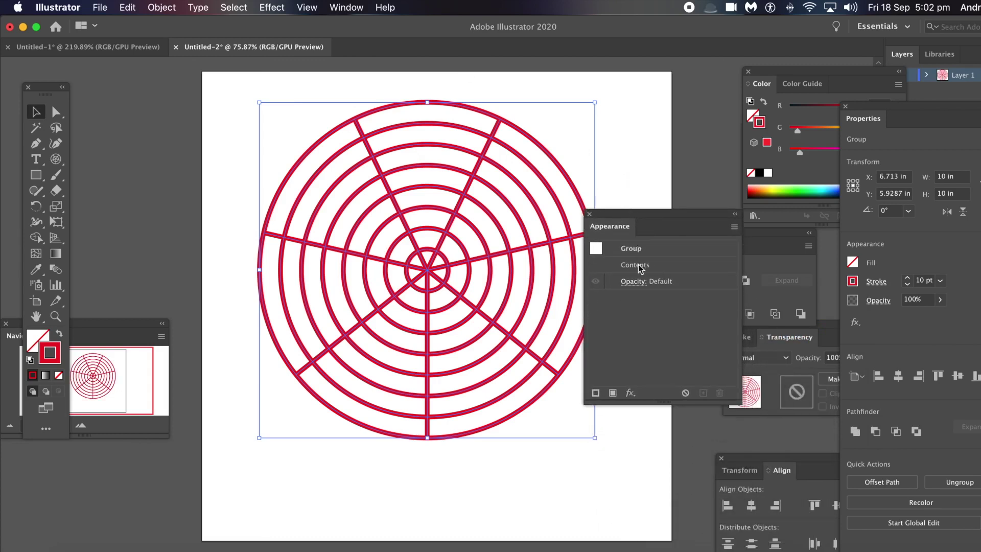
Step: Add a new stroke to the polar grid group and set its weight to 6 pt
{"action": "left_click", "coordinate": [507, 250]}
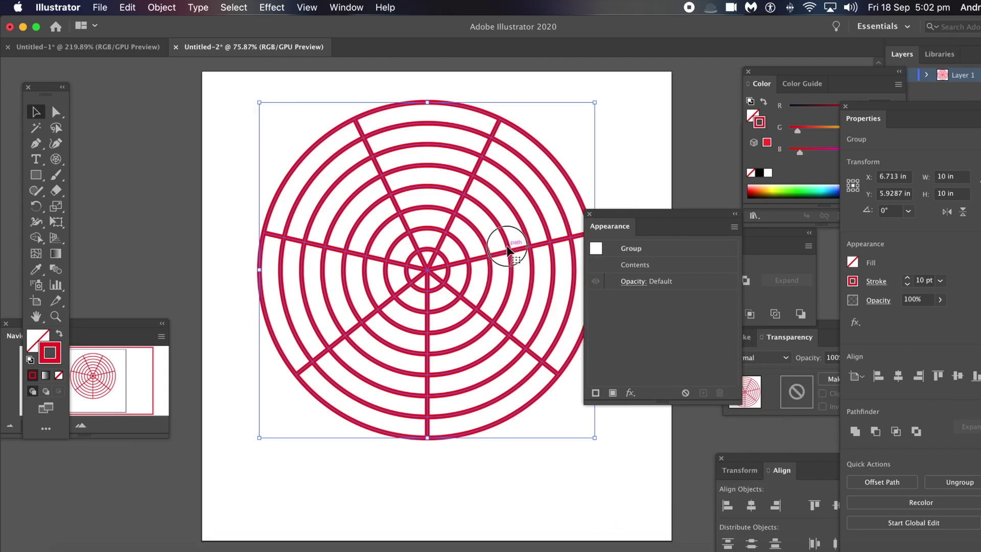
{"action": "left_click", "coordinate": [734, 227]}
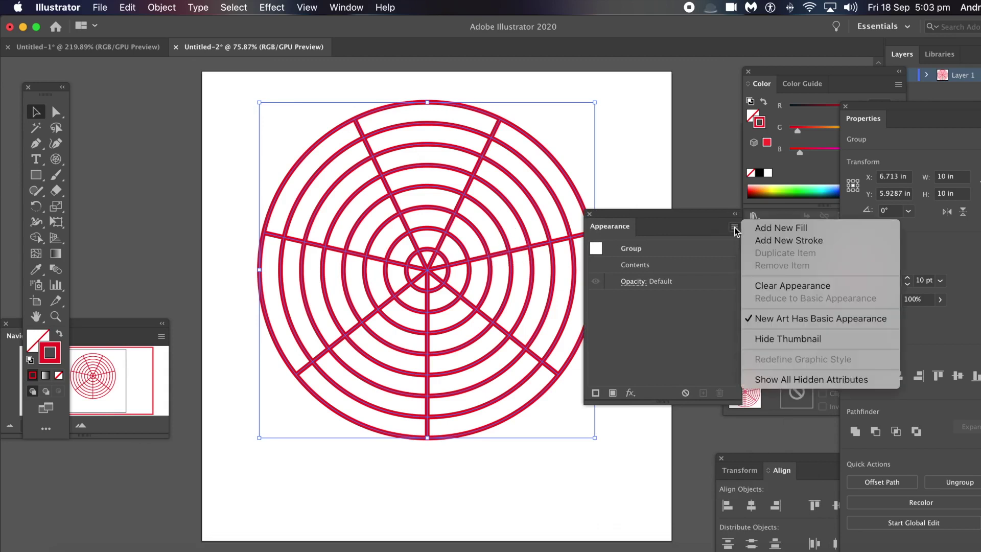
{"action": "left_click", "coordinate": [778, 243]}
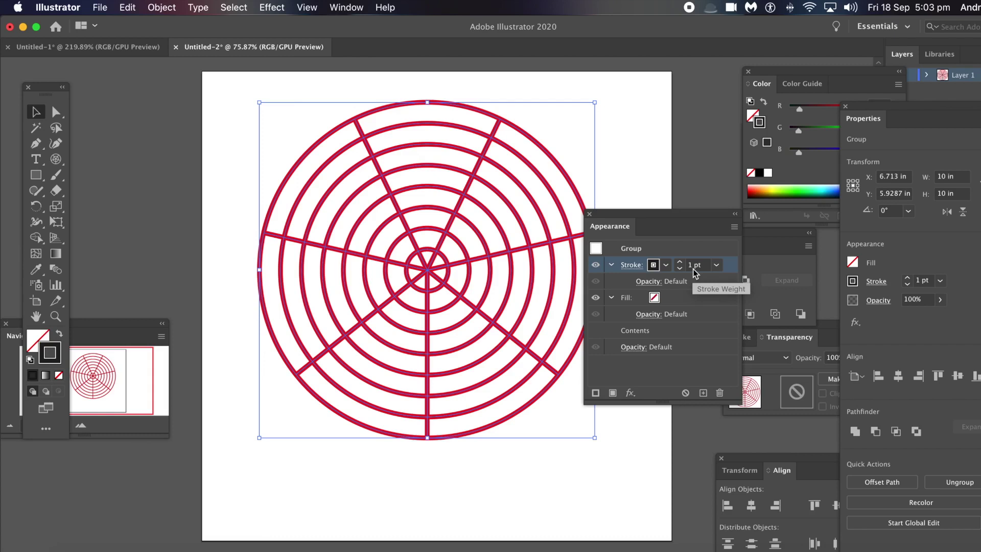
{"action": "left_click", "coordinate": [717, 266]}
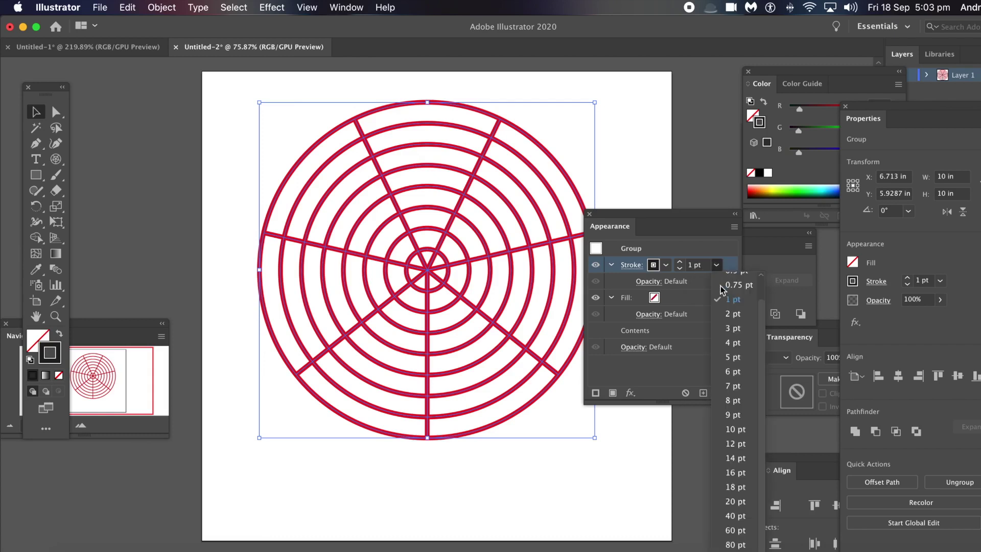
{"action": "left_click", "coordinate": [730, 375]}
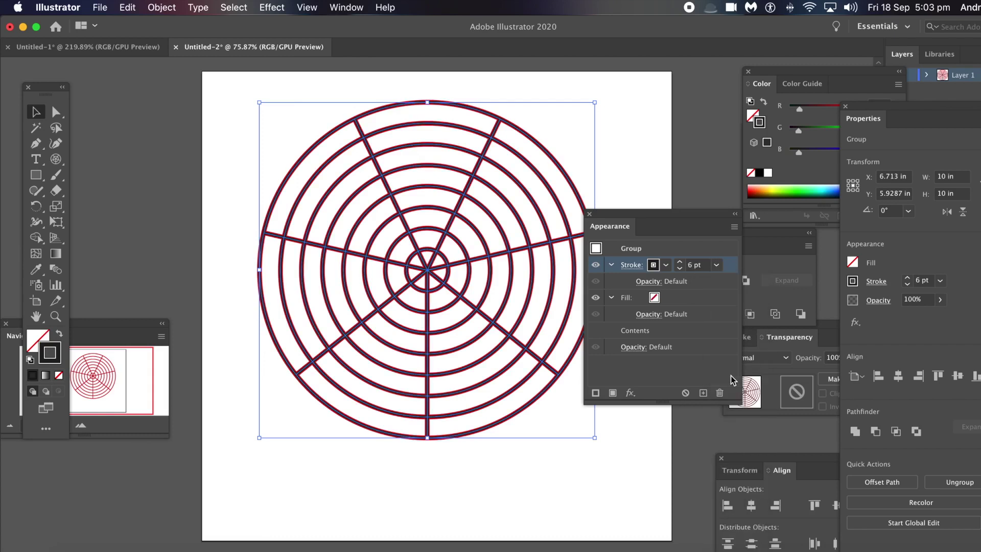
Step: Try weights of 10 pt and 1 pt on the group's added stroke, and settle on 2 pt
{"action": "left_click", "coordinate": [715, 265]}
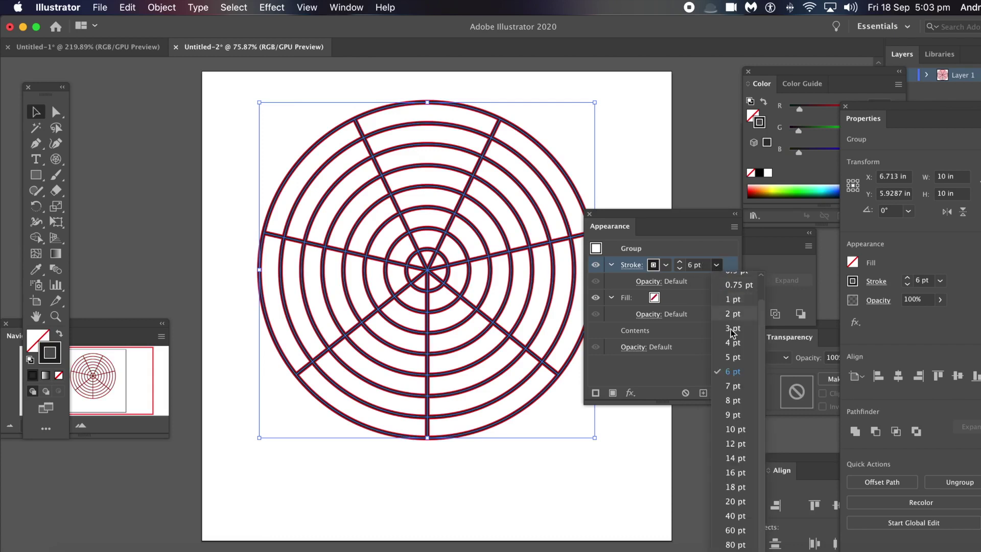
{"action": "left_click", "coordinate": [739, 432]}
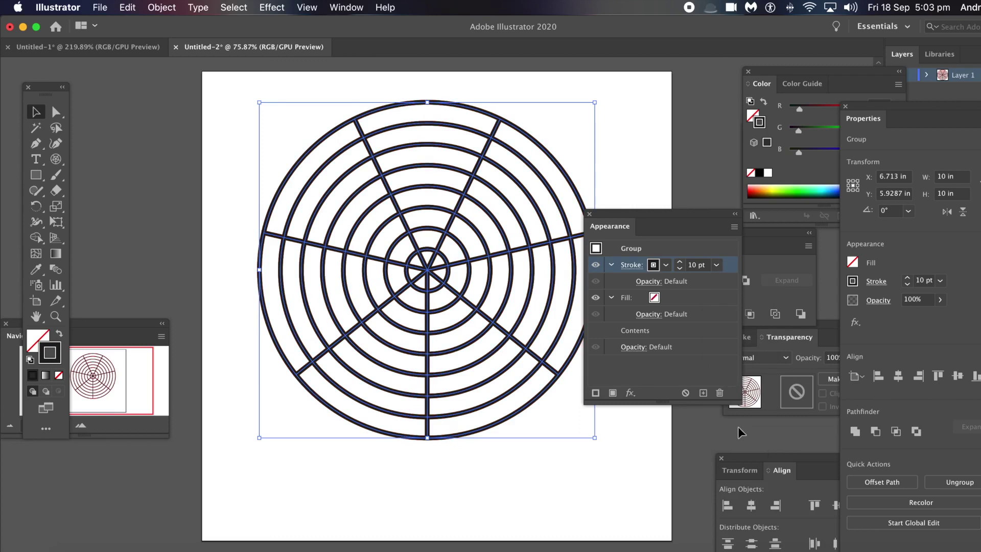
{"action": "left_click", "coordinate": [716, 265]}
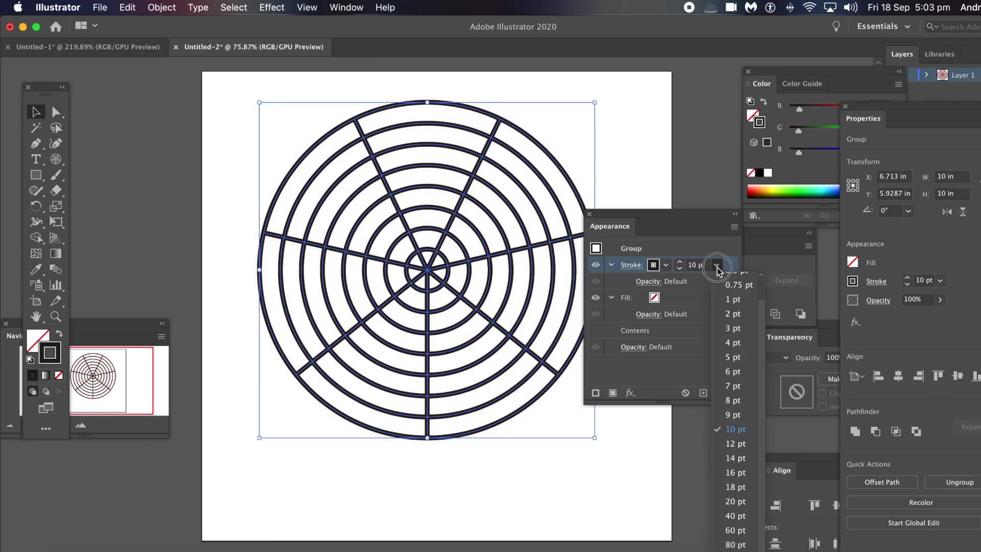
{"action": "left_click", "coordinate": [735, 300]}
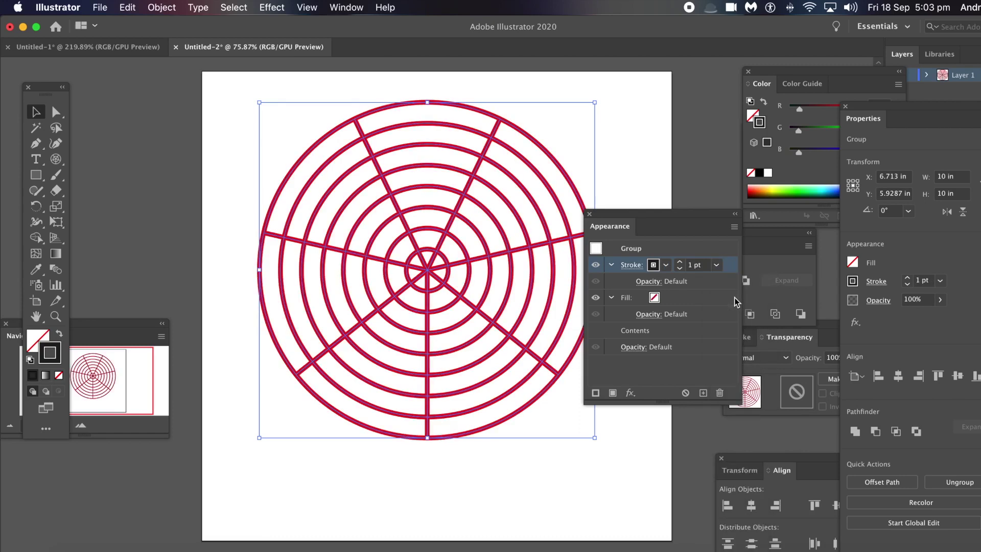
{"action": "left_click", "coordinate": [717, 266]}
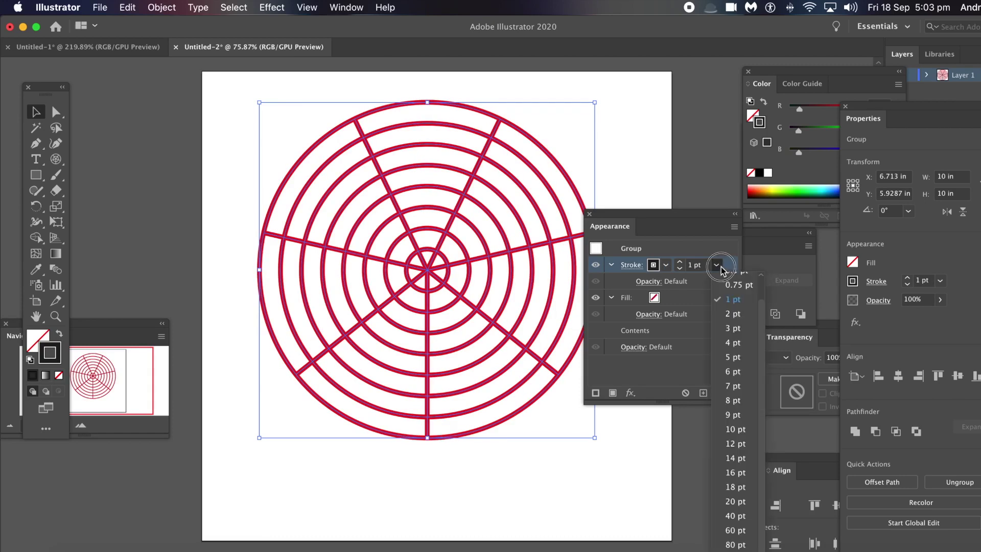
{"action": "left_click", "coordinate": [735, 315]}
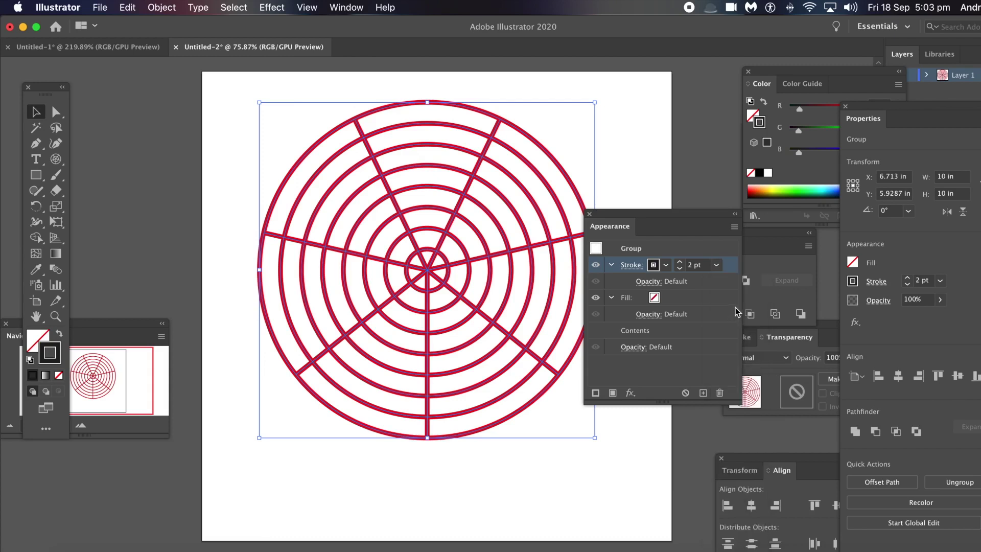
Step: Start an Offset Path effect on the grid's added stroke and preview it with an offset of 3 in
{"action": "left_click", "coordinate": [266, 9]}
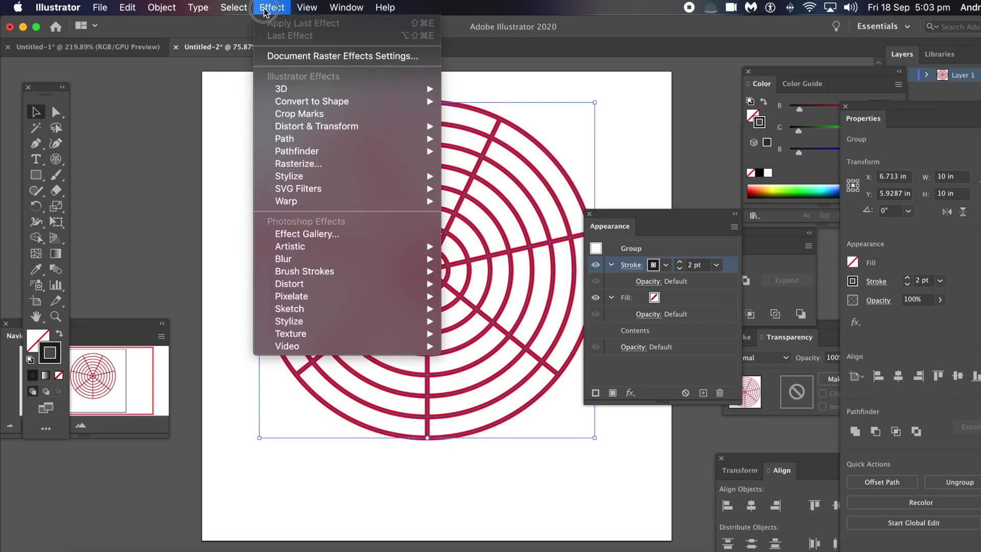
{"action": "left_click", "coordinate": [278, 185]}
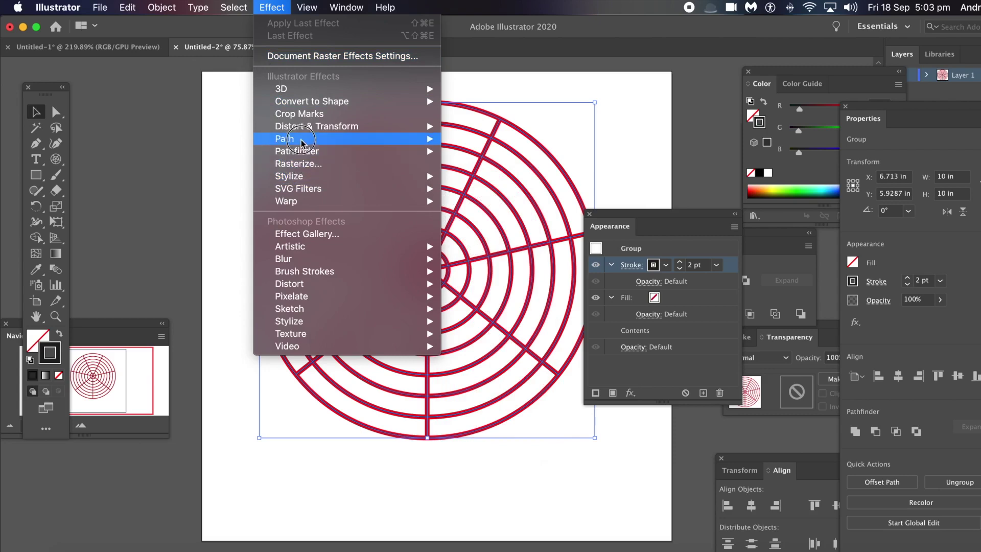
{"action": "mouse_move", "coordinate": [302, 143]}
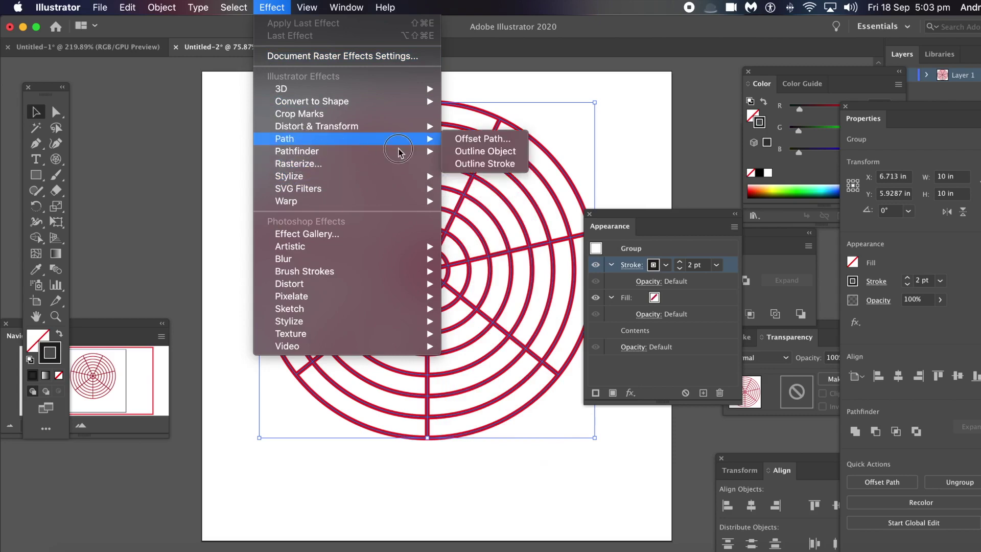
{"action": "left_click", "coordinate": [479, 144]}
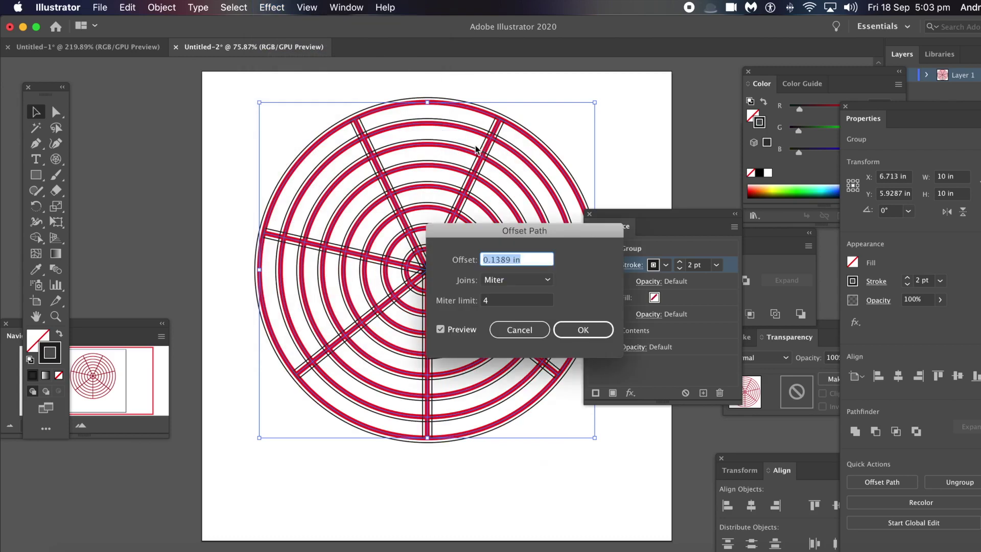
{"action": "left_click_drag", "start_coordinate": [480, 232], "coordinate": [553, 217]}
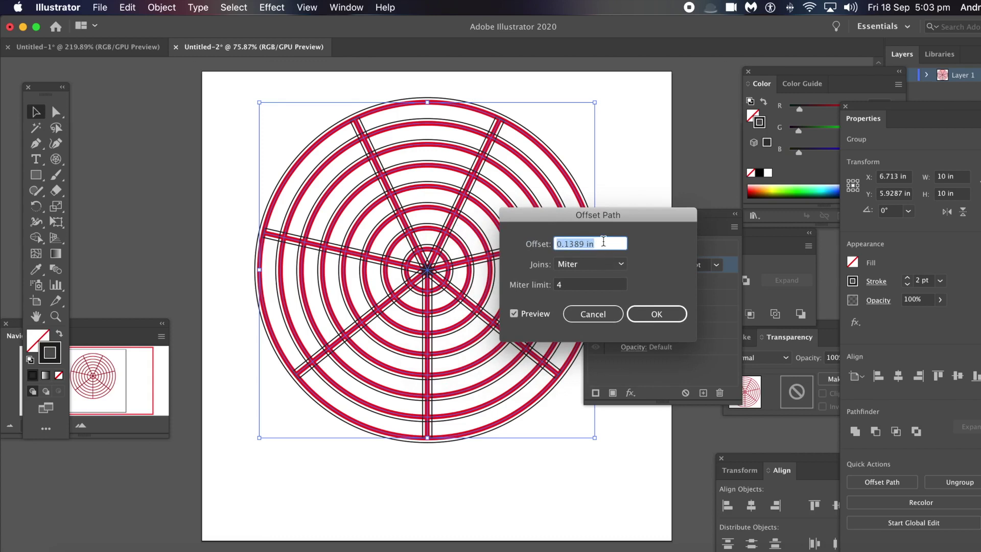
{"action": "type", "text": "3"}
{"action": "key", "text": "Tab"}
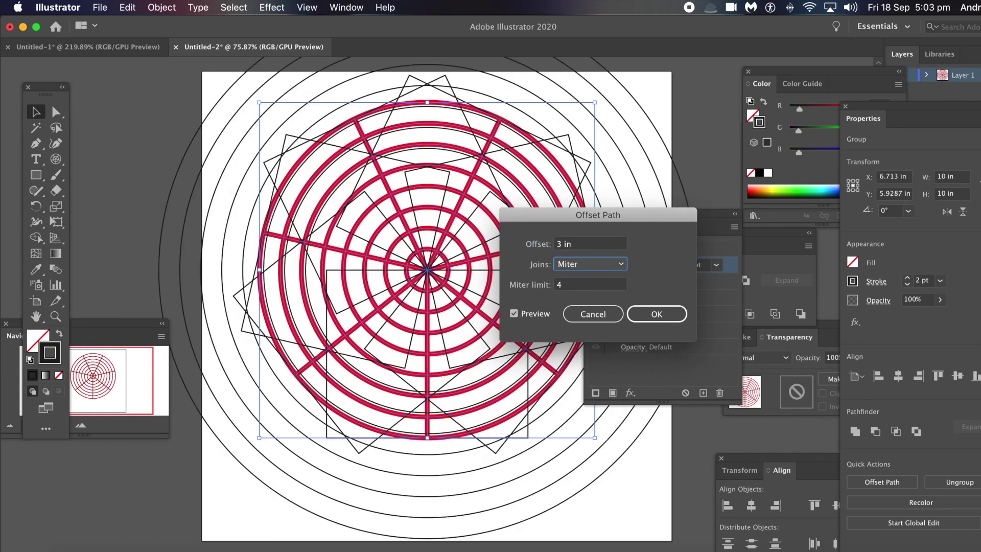
Step: Preview the path offset at 1 in, and apply the Offset Path effect with an offset of 0.4 in
{"action": "left_click", "coordinate": [577, 245]}
{"action": "left_click_drag", "start_coordinate": [577, 248], "coordinate": [528, 244]}
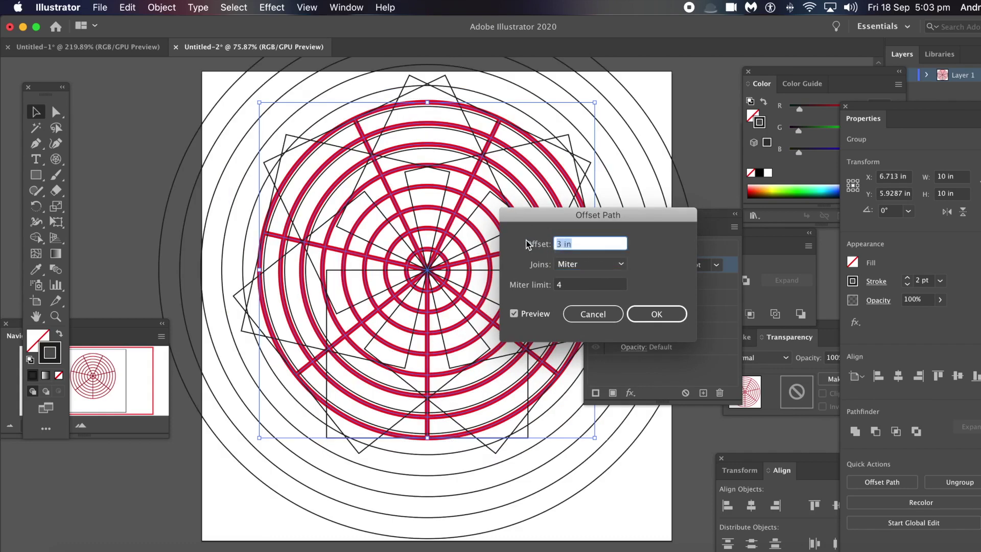
{"action": "type", "text": "1"}
{"action": "key", "text": "Tab"}
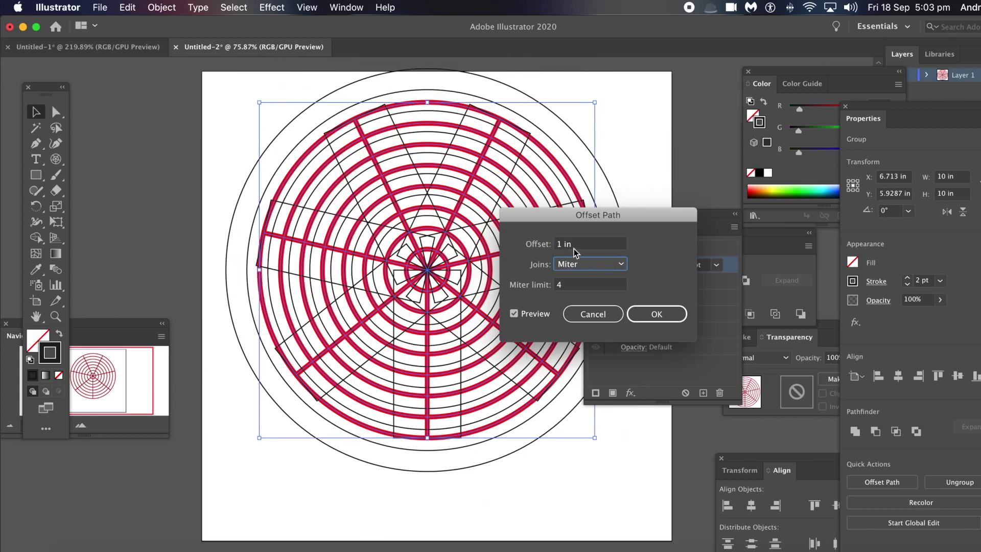
{"action": "left_click_drag", "start_coordinate": [579, 245], "coordinate": [534, 243]}
{"action": "type", "text": "0.4"}
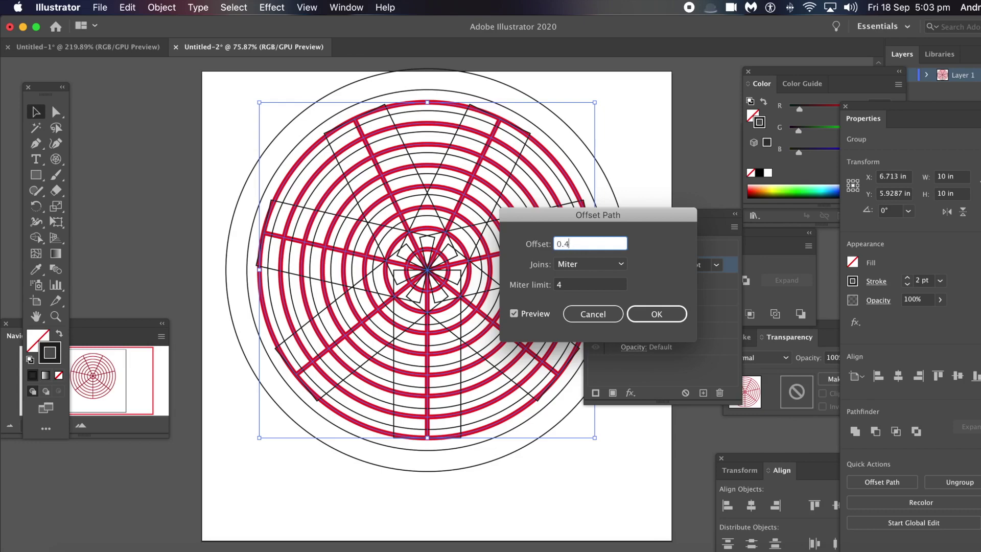
{"action": "key", "text": "Tab"}
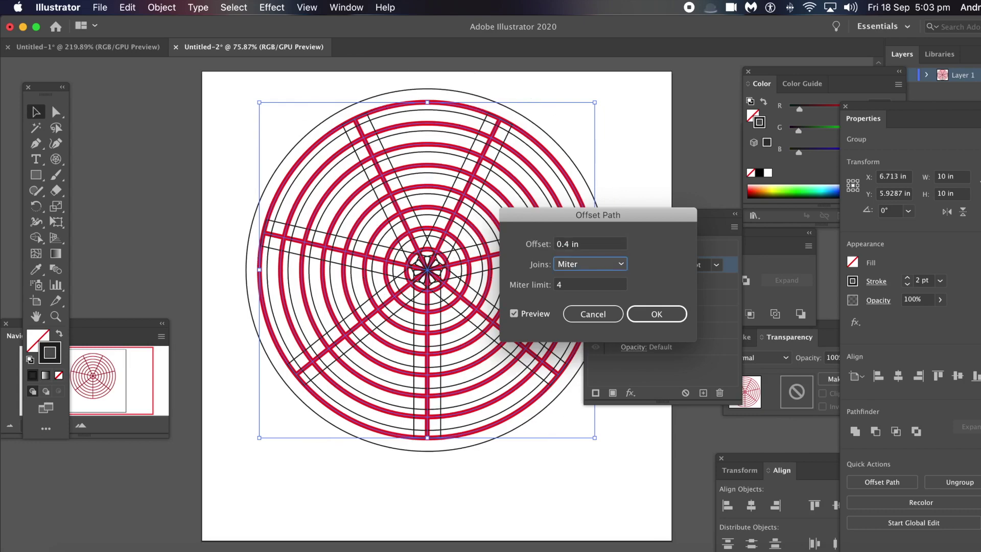
{"action": "left_click", "coordinate": [658, 313]}
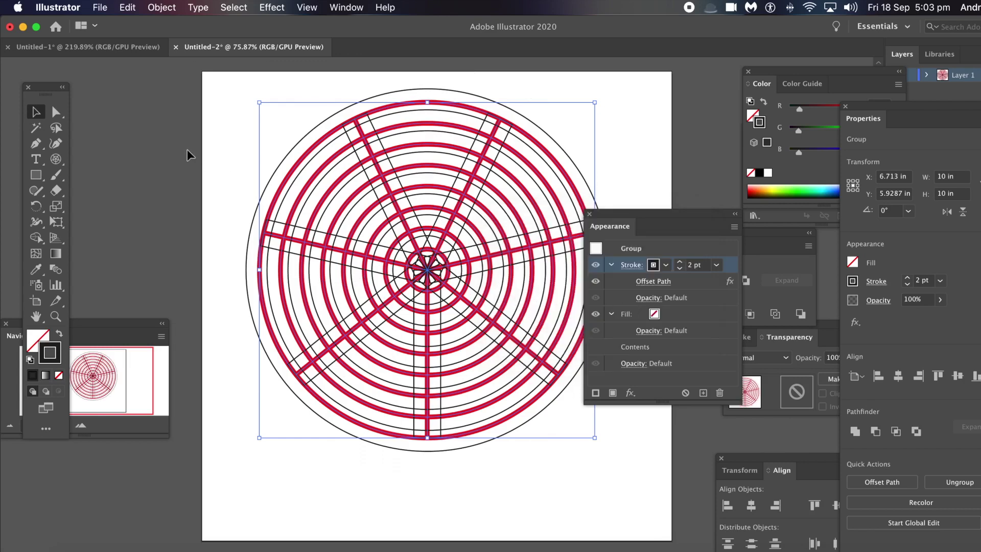
Step: Undo the Offset Path effect, the weight changes and the added stroke on the polar grid group
{"action": "key", "text": "a"}
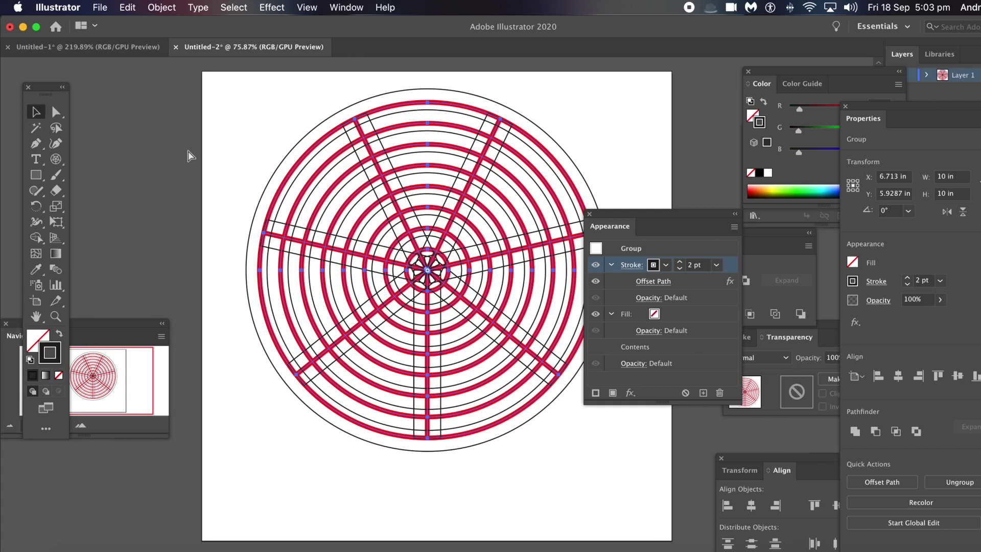
{"action": "key", "text": "super+z"}
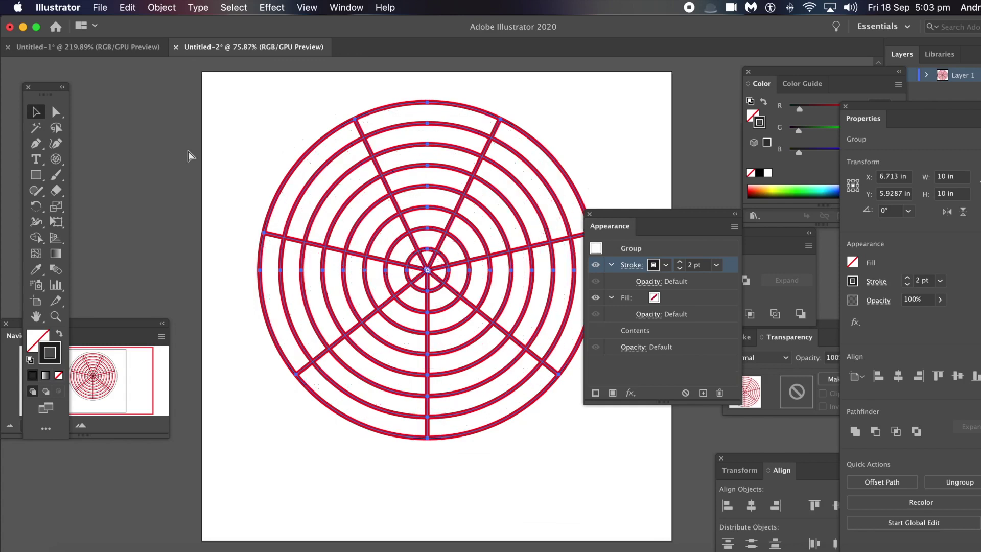
{"action": "key", "text": "super+z"}
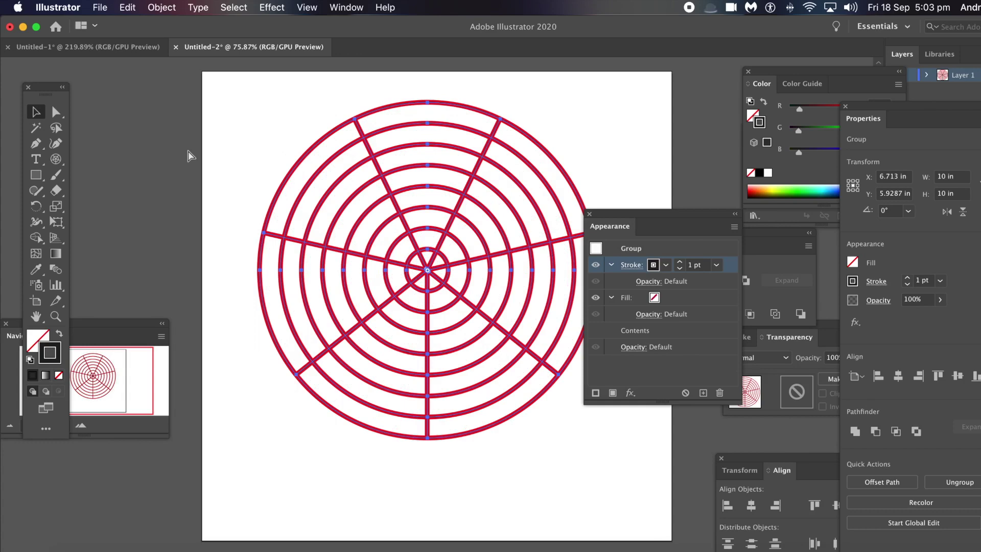
{"action": "key", "text": "super+z"}
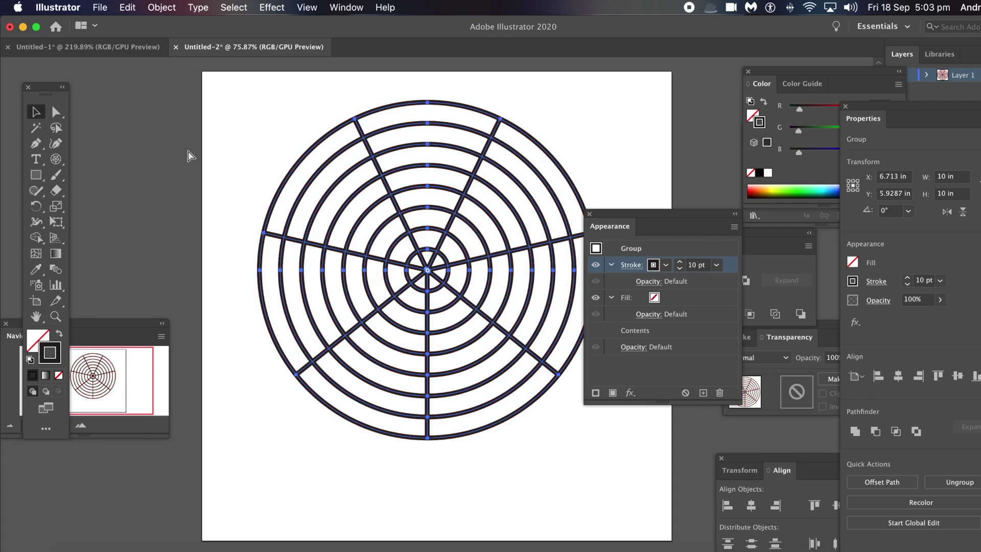
{"action": "key", "text": "super+z"}
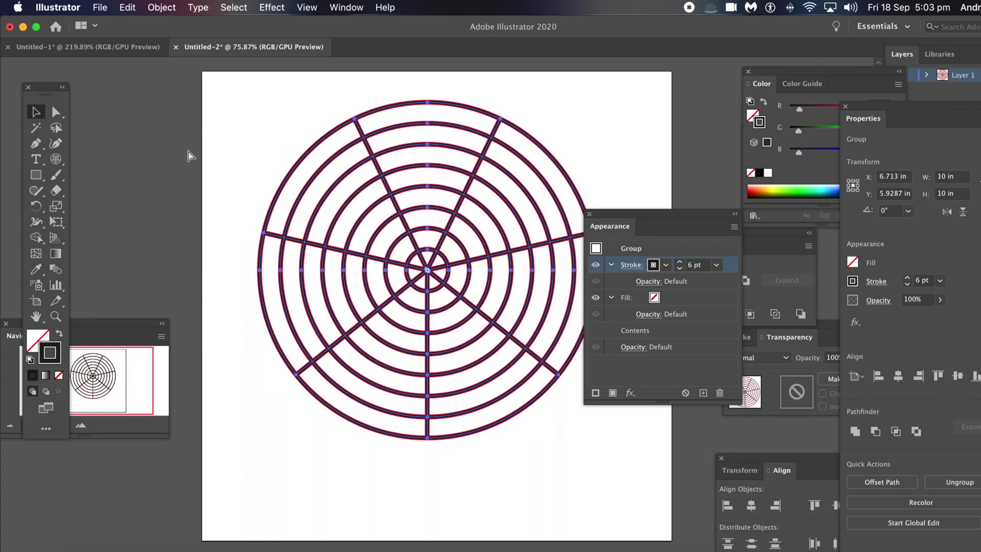
{"action": "key", "text": "super+z"}
{"action": "key", "text": "super+z"}
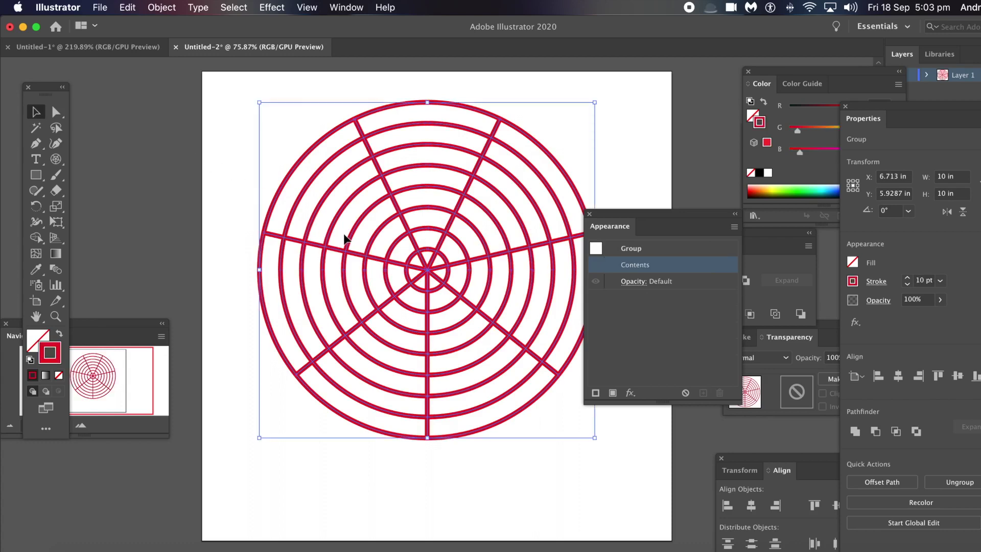
Step: Move the red polar grid slightly down and left, and apply 3D Extrude & Bevel to it with Off-Axis Front position and 50 pt depth
{"action": "left_click_drag", "start_coordinate": [324, 212], "coordinate": [305, 219]}
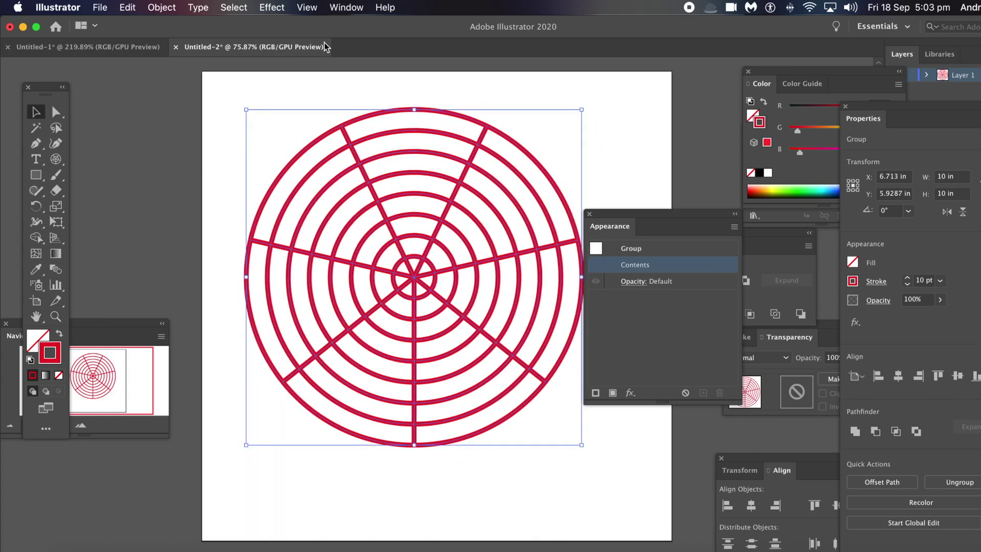
{"action": "left_click", "coordinate": [264, 8]}
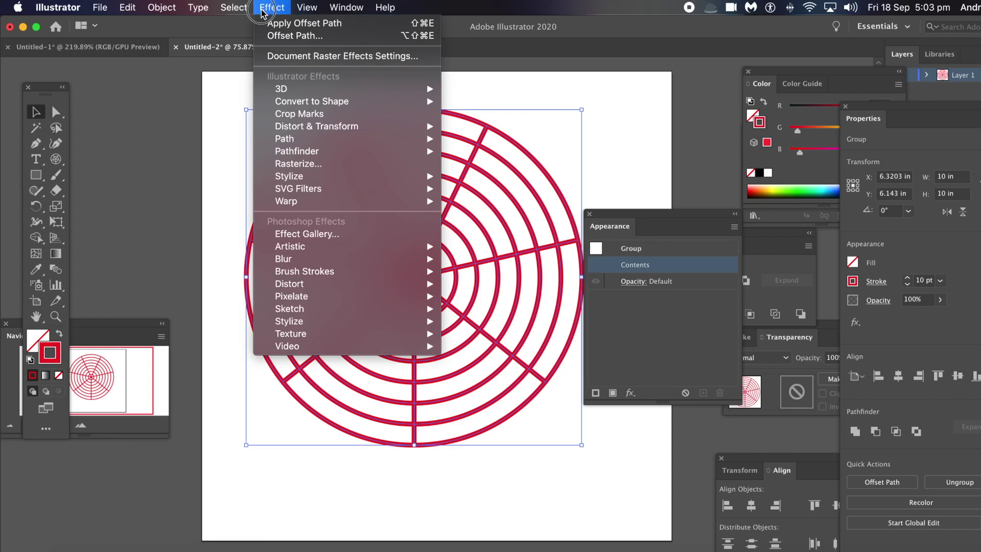
{"action": "mouse_move", "coordinate": [313, 204]}
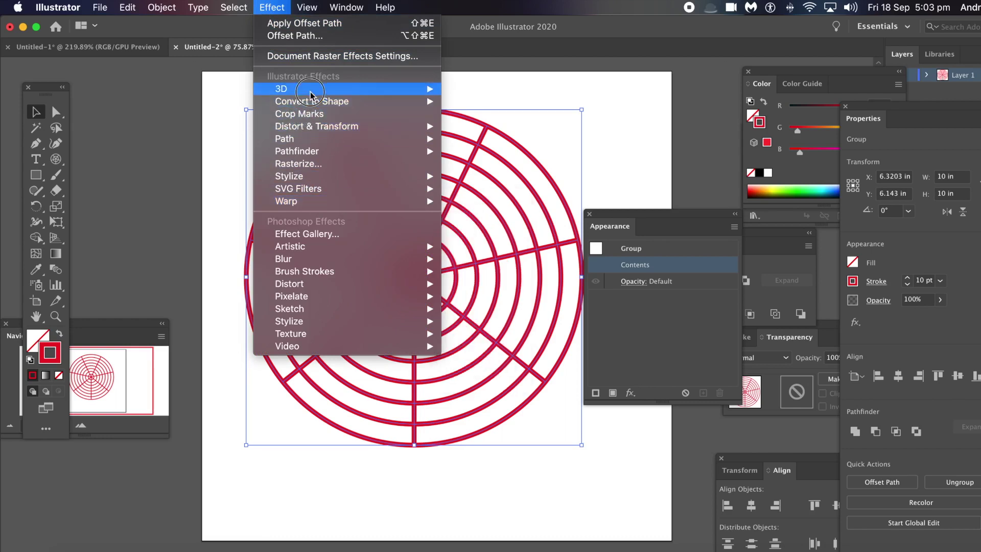
{"action": "mouse_move", "coordinate": [419, 89]}
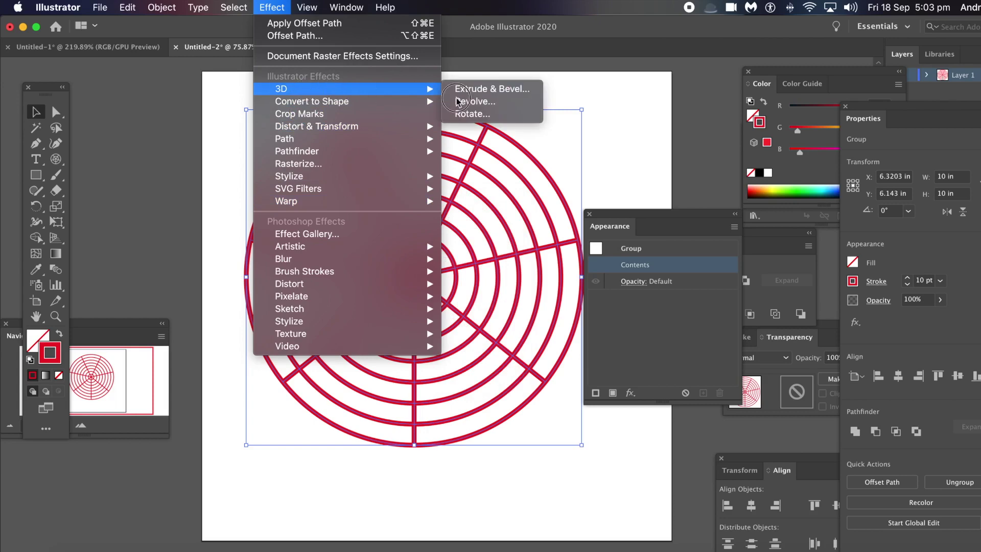
{"action": "left_click", "coordinate": [508, 92]}
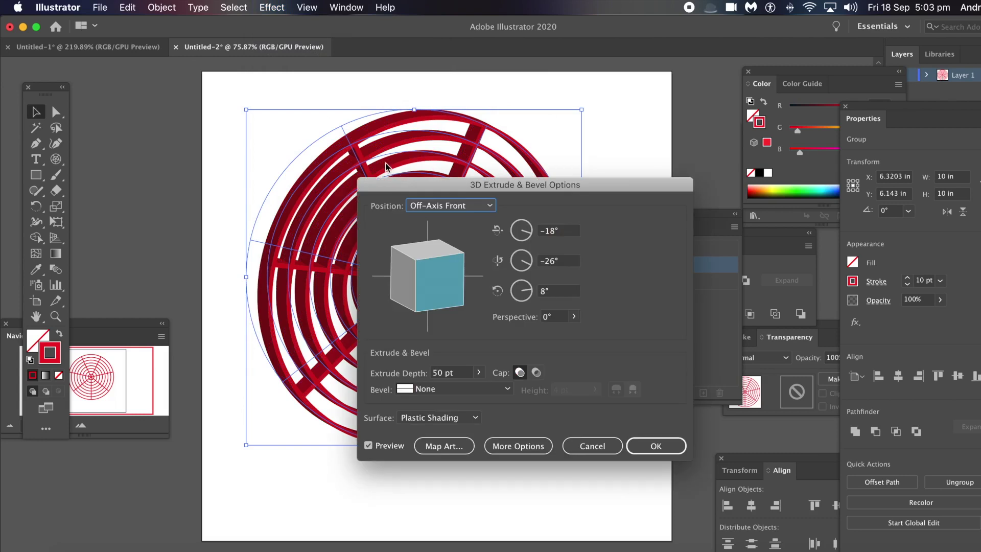
{"action": "left_click_drag", "start_coordinate": [438, 185], "coordinate": [628, 144]}
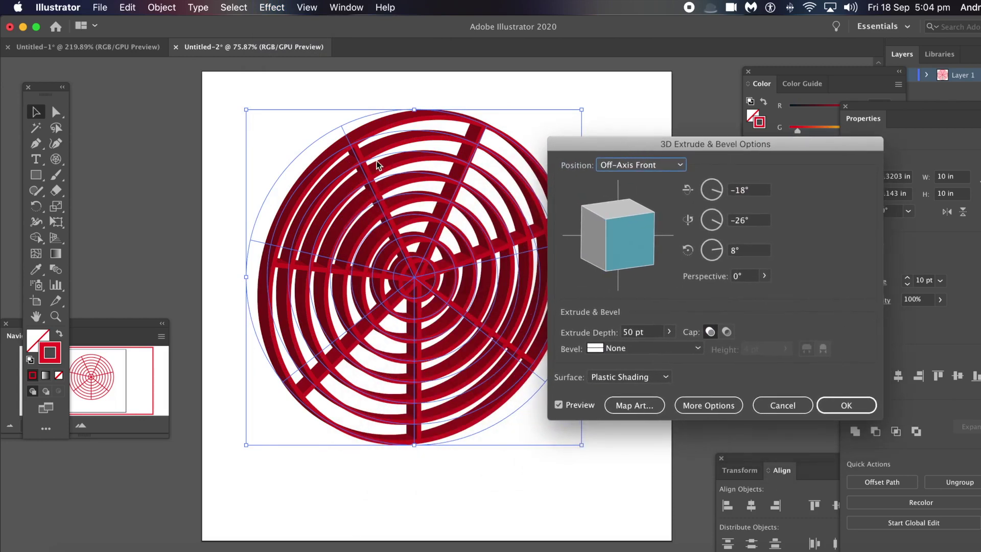
{"action": "left_click", "coordinate": [833, 409]}
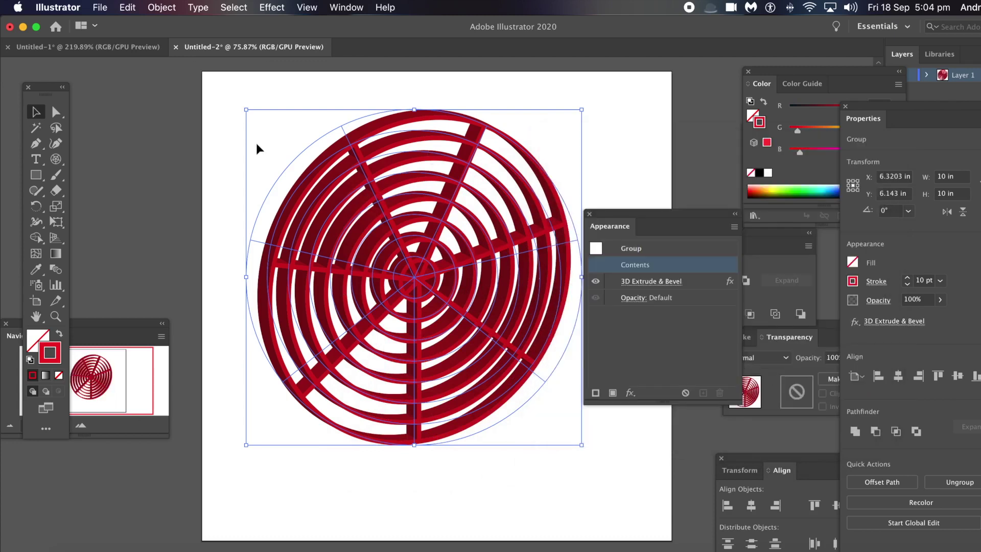
Step: Undo the 3D Extrude & Bevel effect on the polar grid, keeping the grid selected
{"action": "key", "text": "a"}
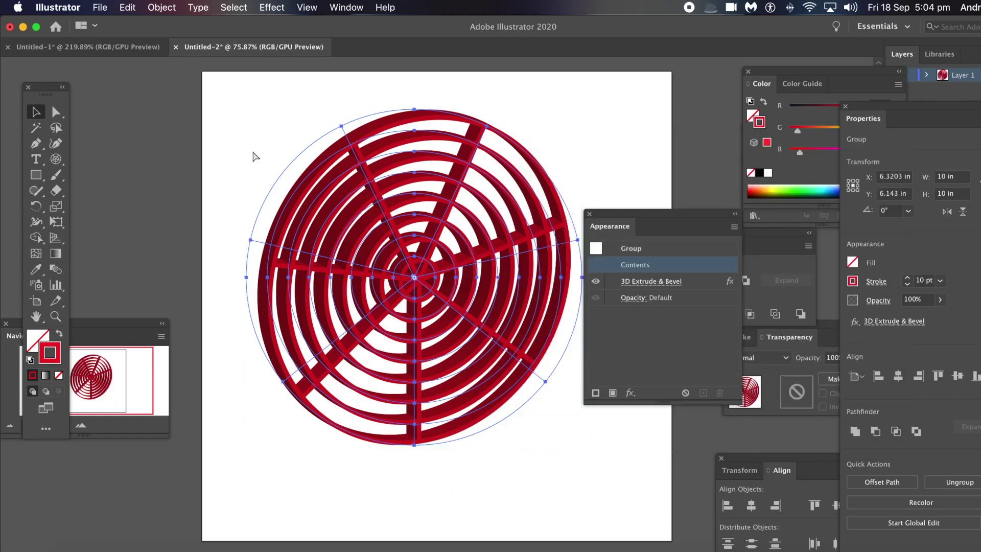
{"action": "key", "text": "super+z"}
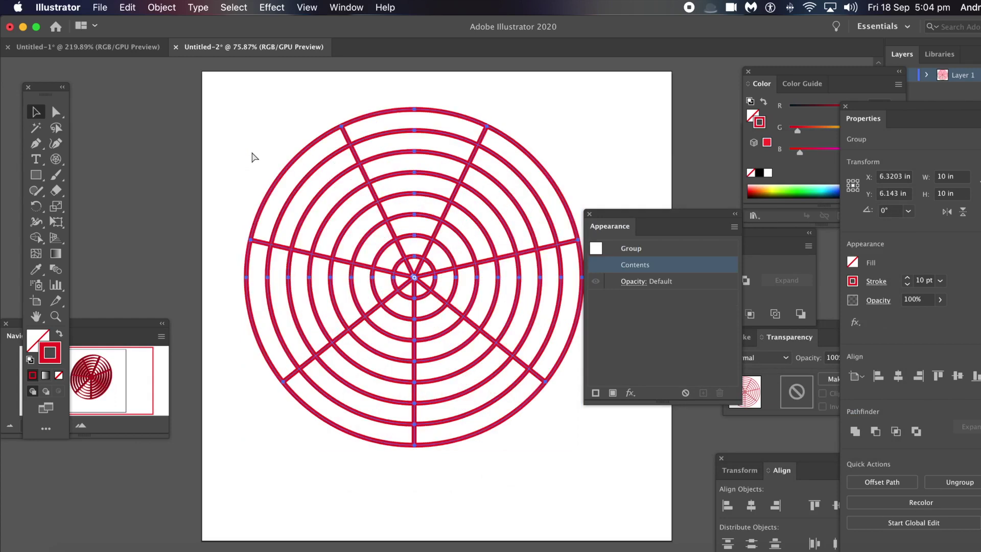
{"action": "key", "text": "v"}
{"action": "left_click", "coordinate": [279, 178]}
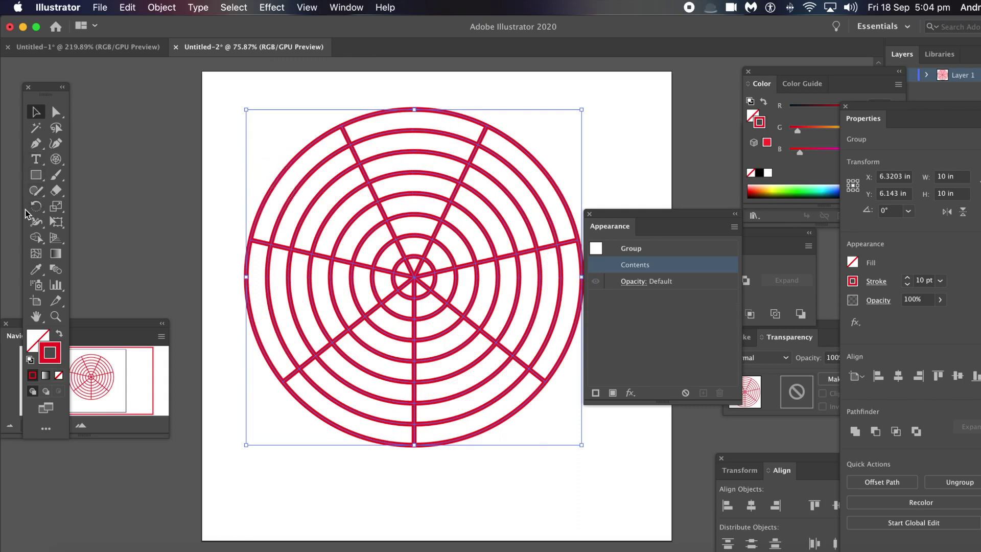
Step: Turn the polar grid into a Live Paint group by filling a middle-ring cell in its upper-left sector with yellow
{"action": "left_click", "coordinate": [39, 241]}
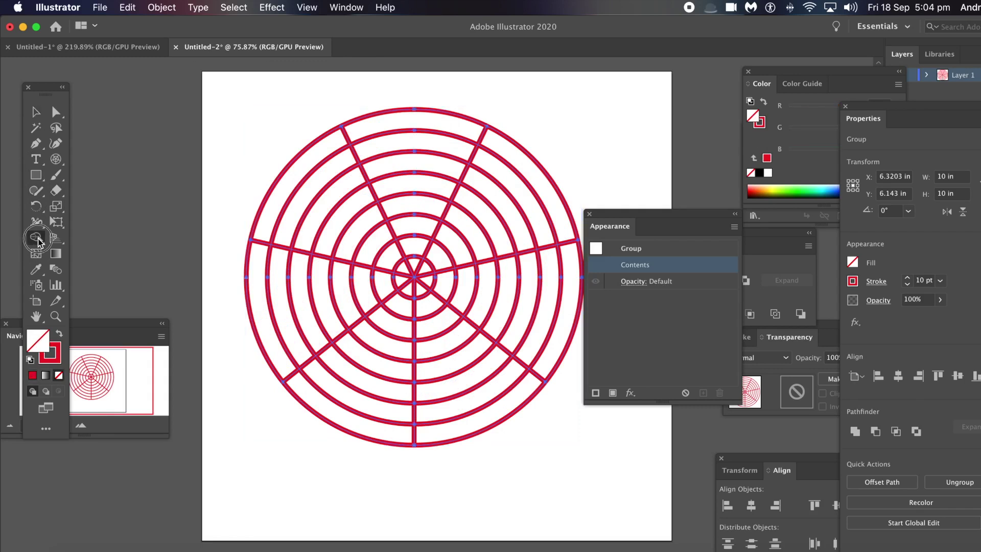
{"action": "mouse_move", "coordinate": [39, 241]}
{"action": "left_mouse_down"}
{"action": "mouse_move", "coordinate": [104, 244]}
{"action": "mouse_move", "coordinate": [116, 256]}
{"action": "left_mouse_up"}
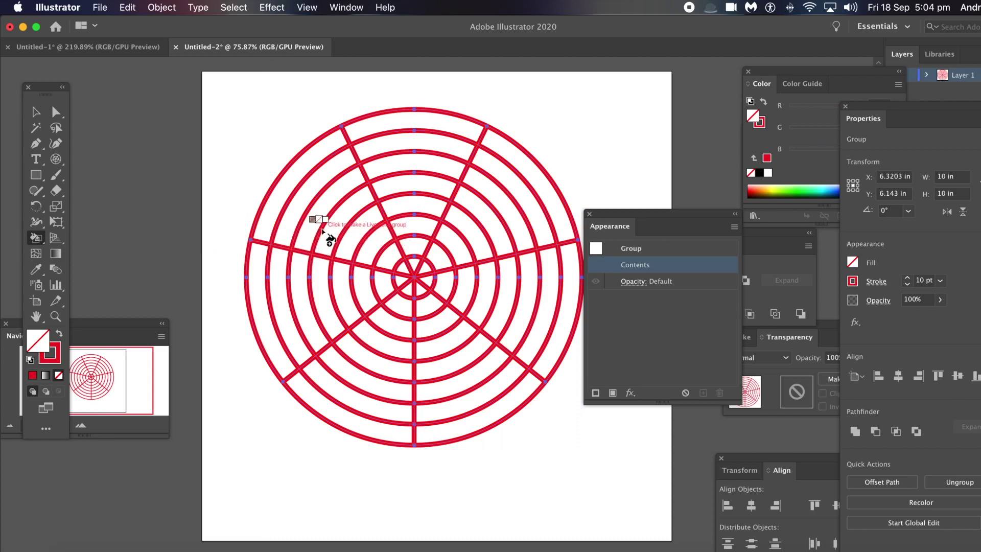
{"action": "key", "text": "Right"}
{"action": "key", "text": "Right"}
{"action": "key", "text": "Right"}
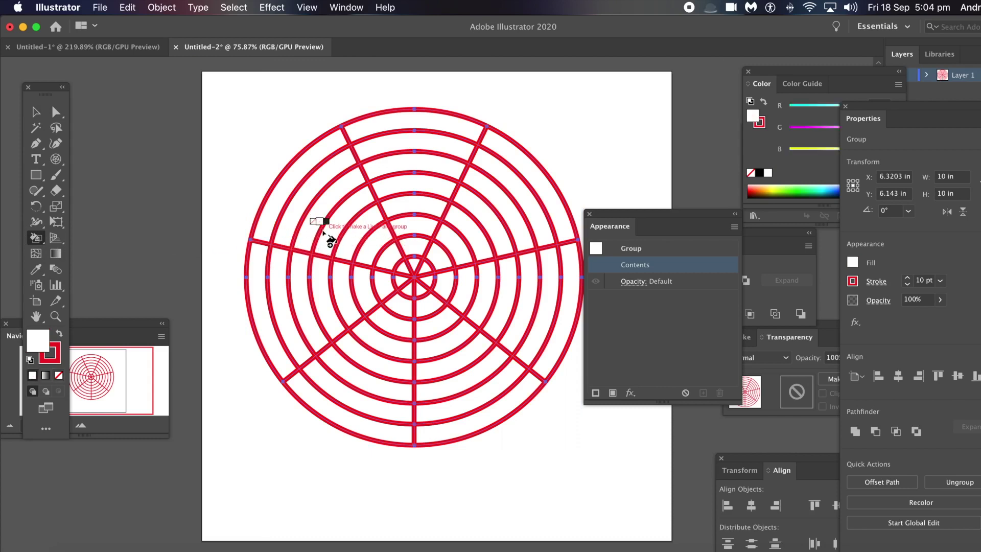
{"action": "key", "text": "Right"}
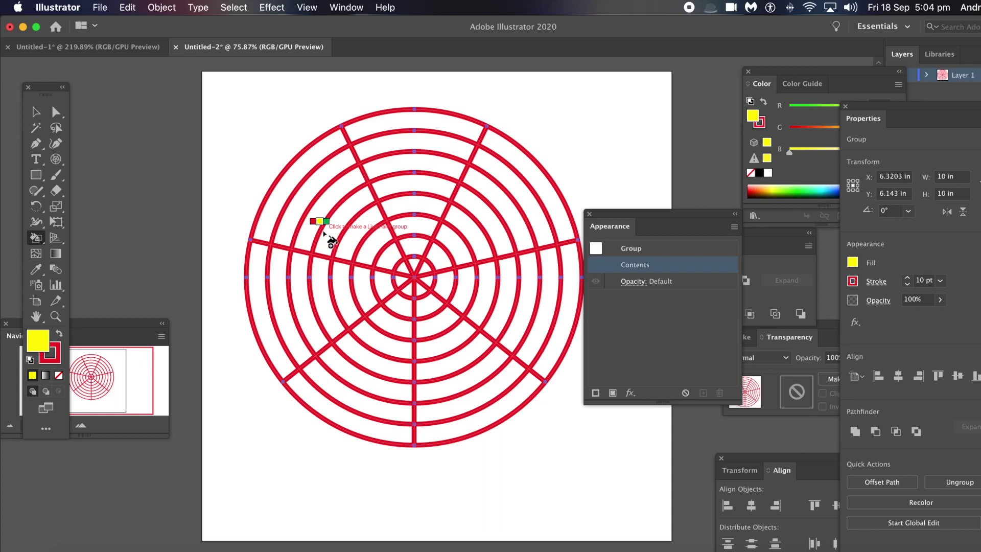
{"action": "left_click", "coordinate": [329, 238]}
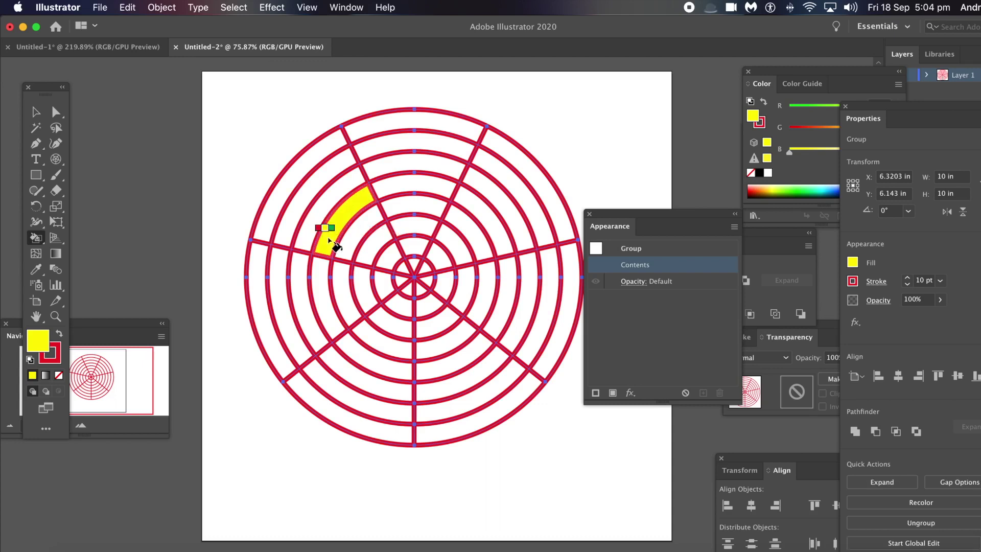
Step: Fill five more cells around the polar grid yellow and the outermost top cell green with Live Paint Bucket
{"action": "left_click", "coordinate": [364, 284]}
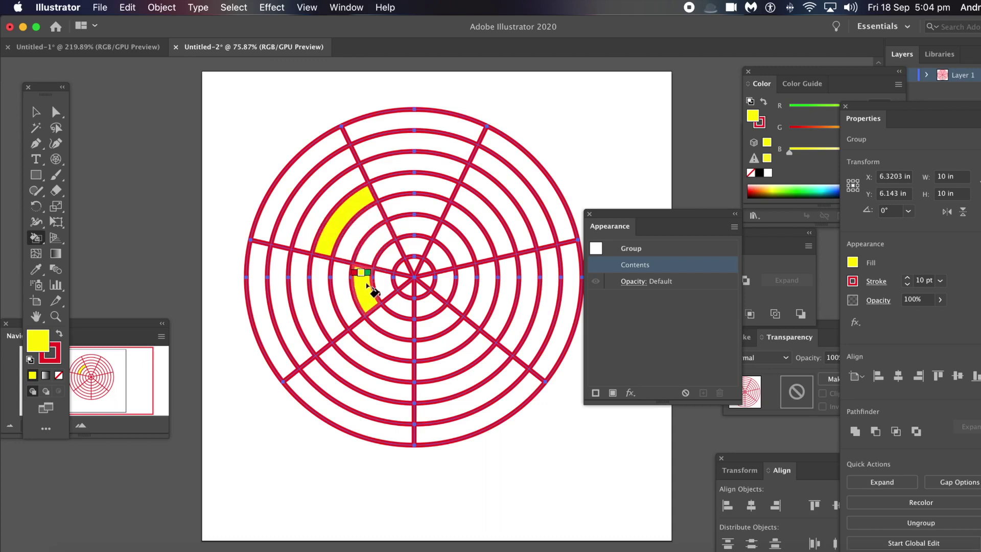
{"action": "left_click", "coordinate": [433, 327]}
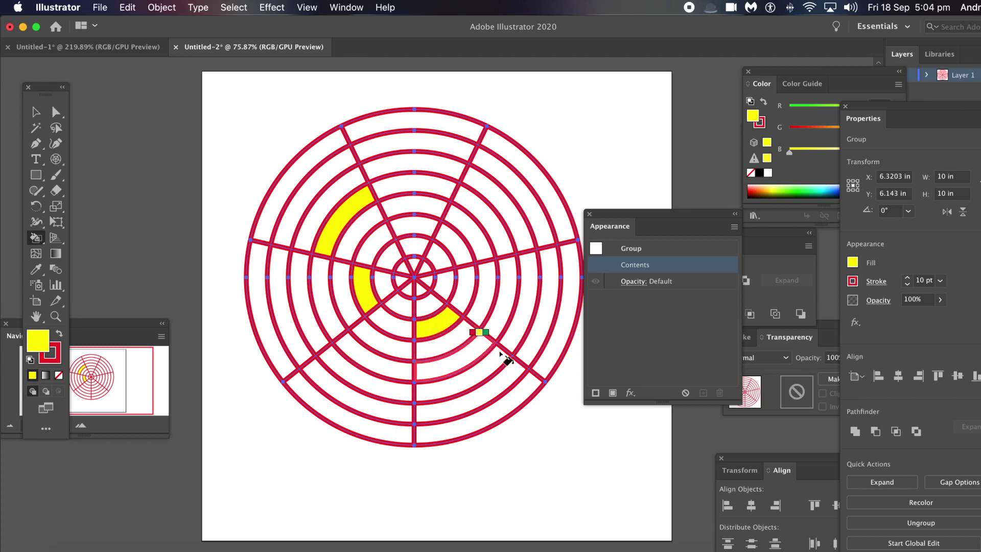
{"action": "left_click", "coordinate": [496, 367]}
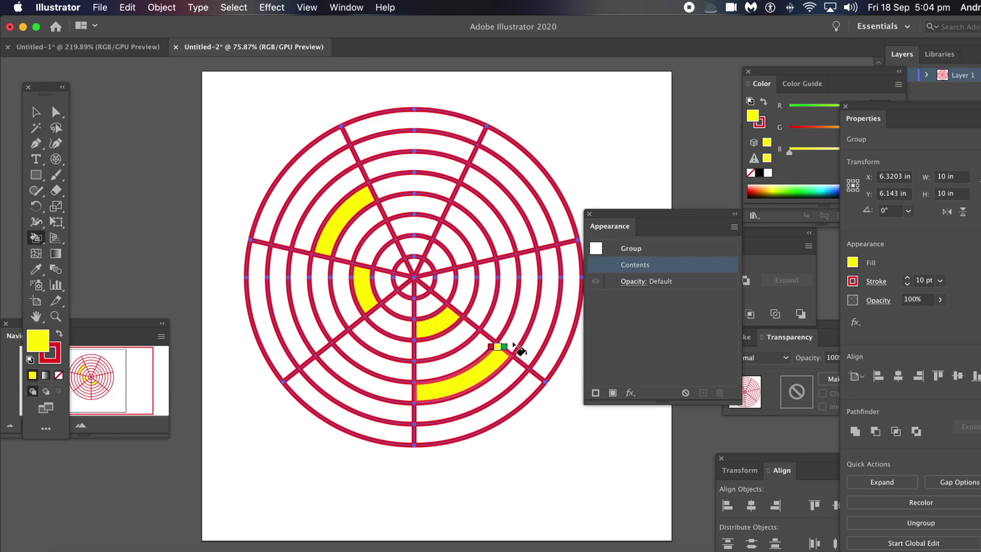
{"action": "left_click", "coordinate": [518, 221]}
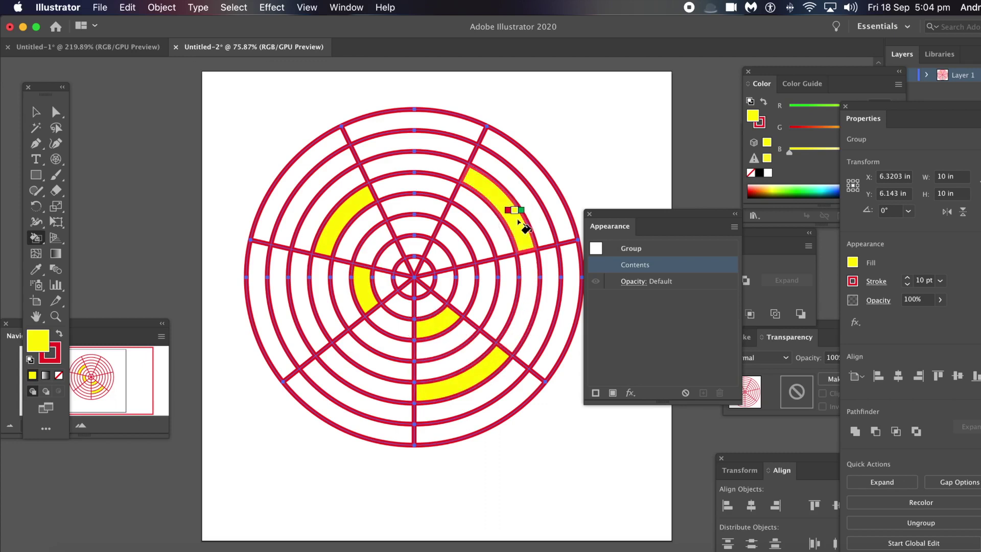
{"action": "left_click", "coordinate": [401, 145]}
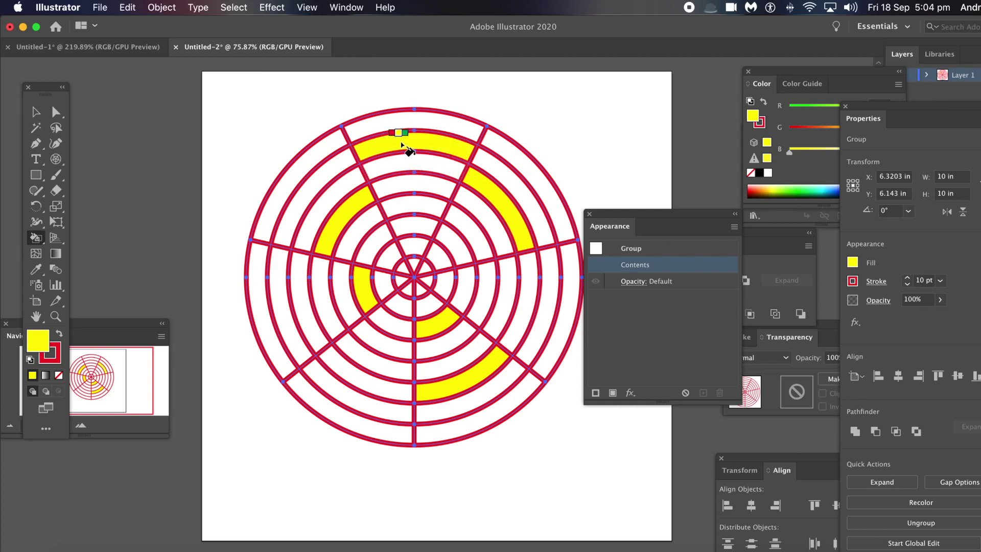
{"action": "key", "text": "Right"}
{"action": "left_click", "coordinate": [414, 118]}
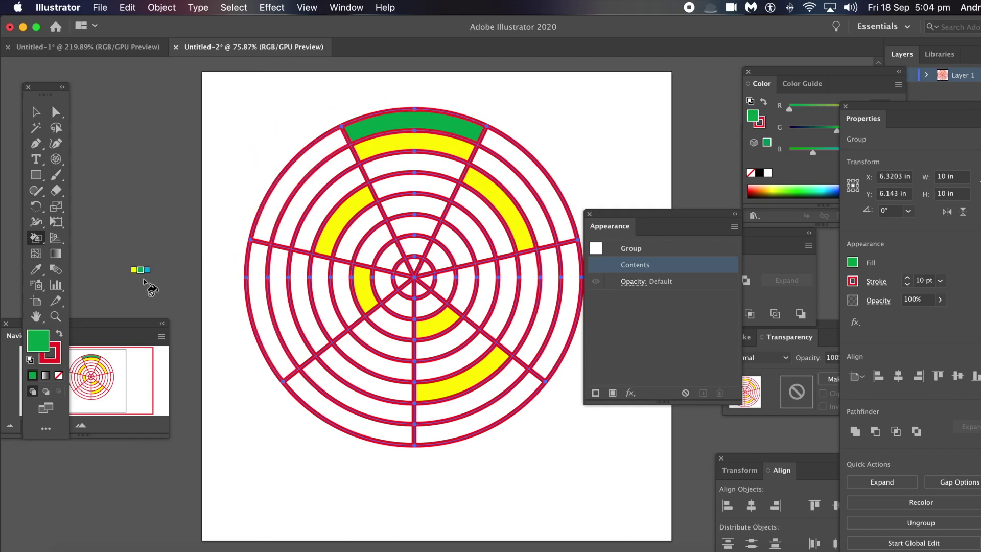
Step: Undo all the yellow and green Live Paint fills and the conversion to a Live Paint group
{"action": "key", "text": "super"}
{"action": "key", "text": "super+z"}
{"action": "key", "text": "super+z"}
{"action": "key", "text": "super+z"}
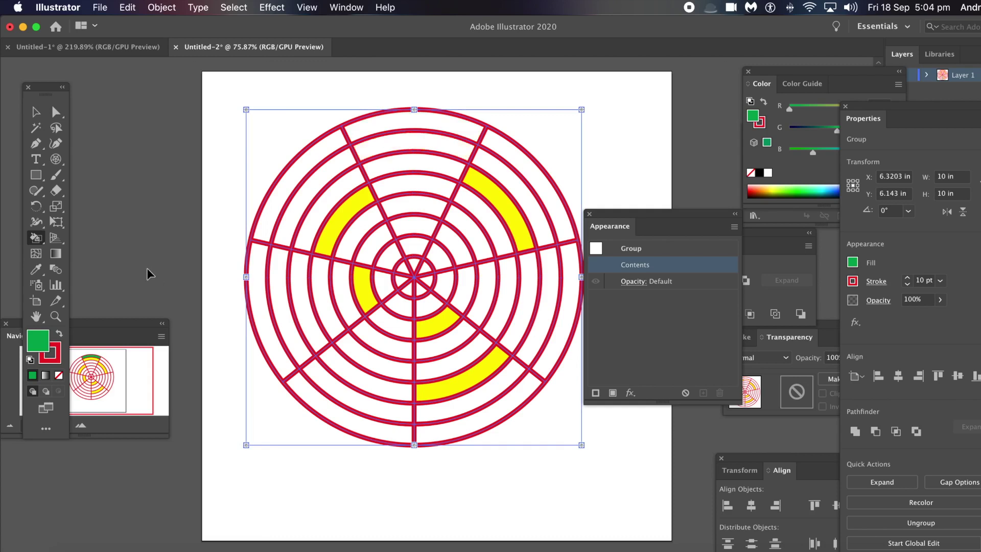
{"action": "key", "text": "super+z"}
{"action": "key", "text": "super+z"}
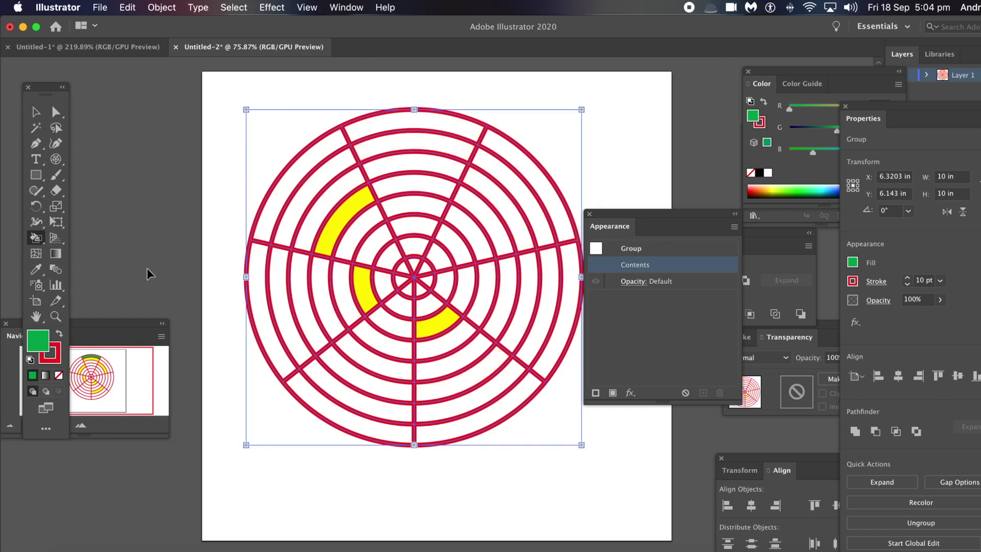
{"action": "key", "text": "super+z"}
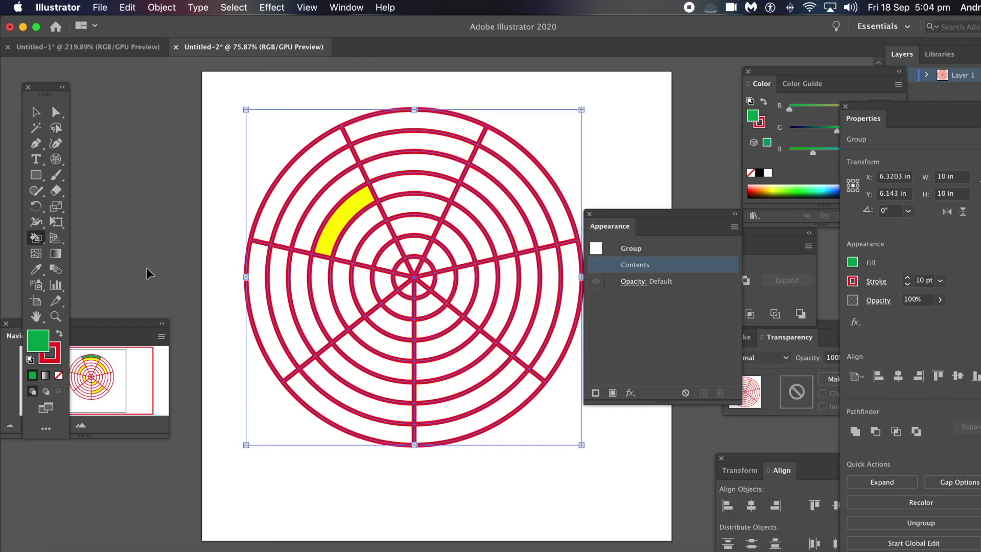
{"action": "key", "text": "super+z"}
{"action": "key", "text": "super+z"}
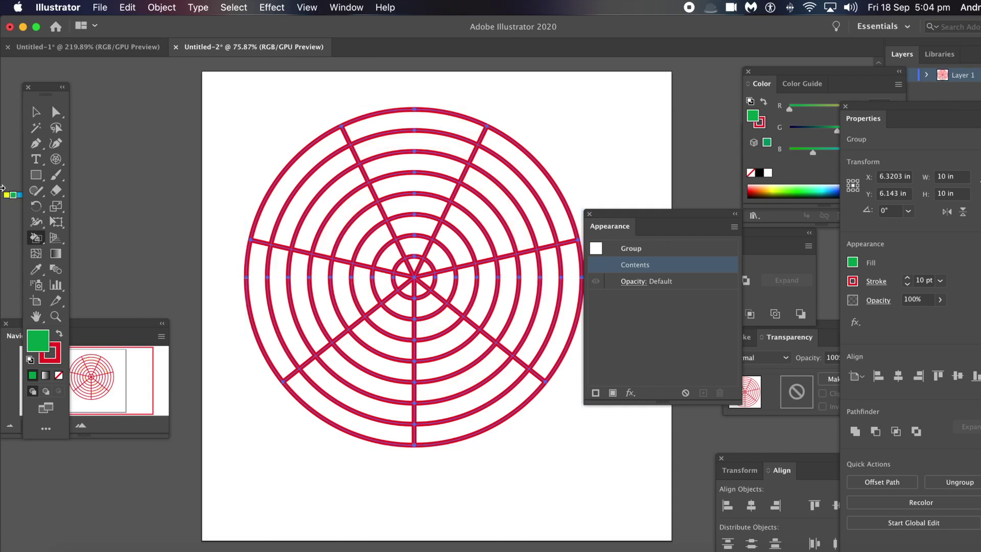
Step: Move the polar grid slightly to the left on the artboard with the Selection tool
{"action": "left_click", "coordinate": [36, 112]}
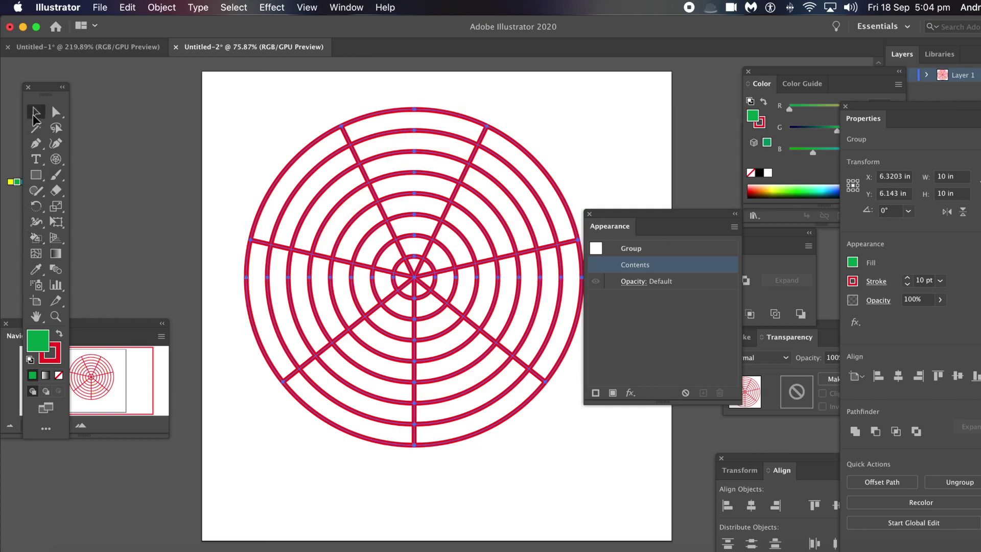
{"action": "mouse_move", "coordinate": [363, 192]}
{"action": "left_mouse_down"}
{"action": "mouse_move", "coordinate": [351, 192]}
{"action": "mouse_move", "coordinate": [355, 207]}
{"action": "mouse_move", "coordinate": [341, 196]}
{"action": "mouse_move", "coordinate": [357, 191]}
{"action": "left_mouse_up"}
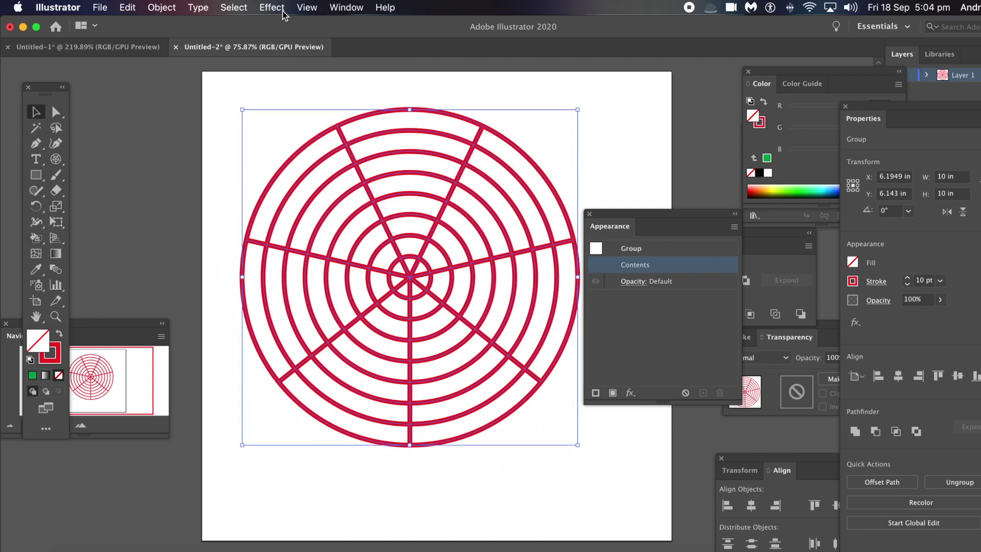
Step: Preview a Zig Zag effect on the grid with 0.26 in absolute size, 15 ridges per segment and smooth points, and cancel it
{"action": "left_click", "coordinate": [272, 7]}
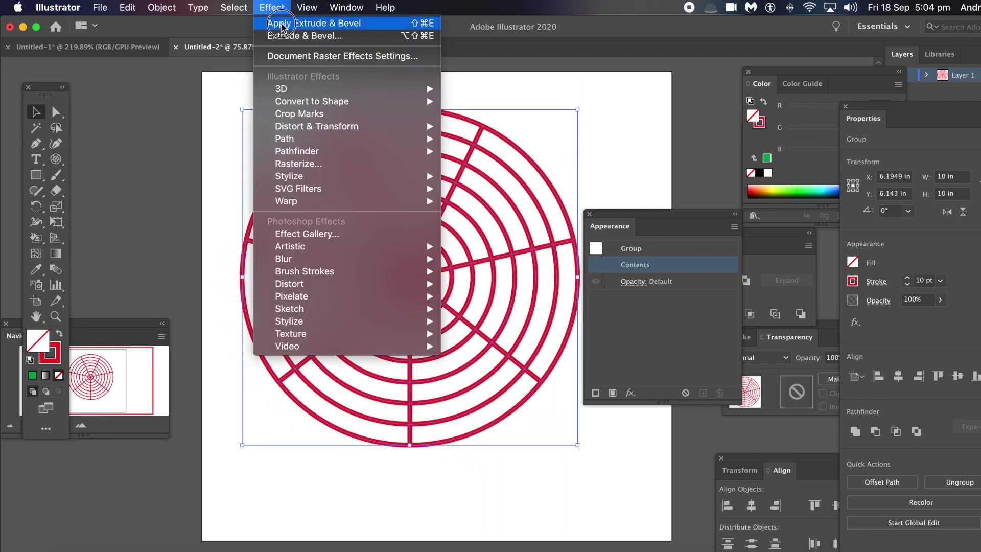
{"action": "mouse_move", "coordinate": [293, 141]}
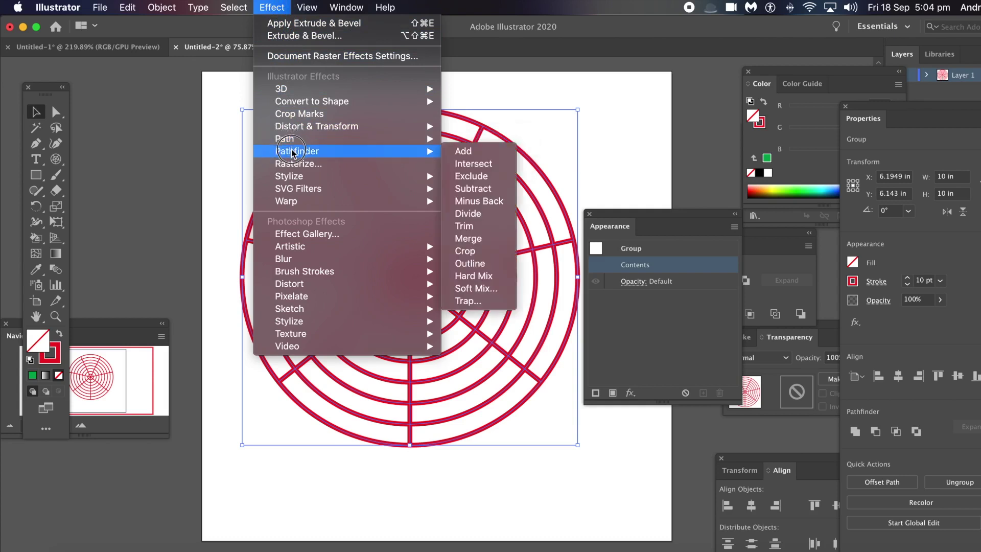
{"action": "mouse_move", "coordinate": [290, 177]}
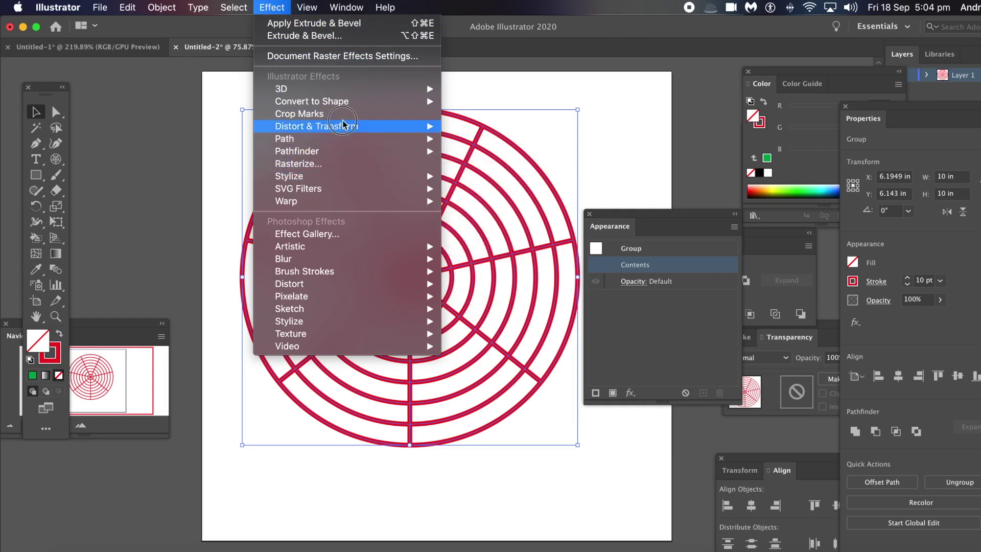
{"action": "mouse_move", "coordinate": [345, 134]}
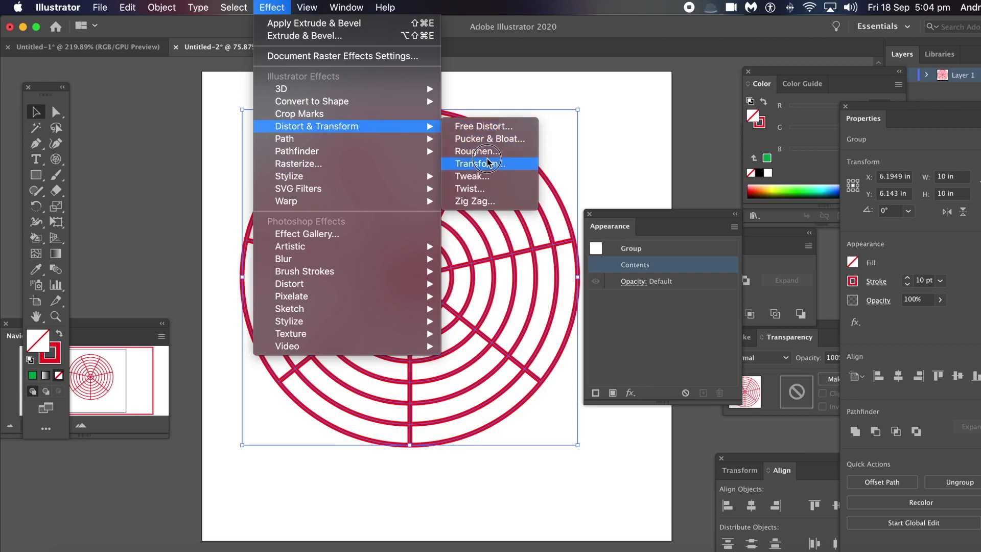
{"action": "left_click", "coordinate": [473, 202]}
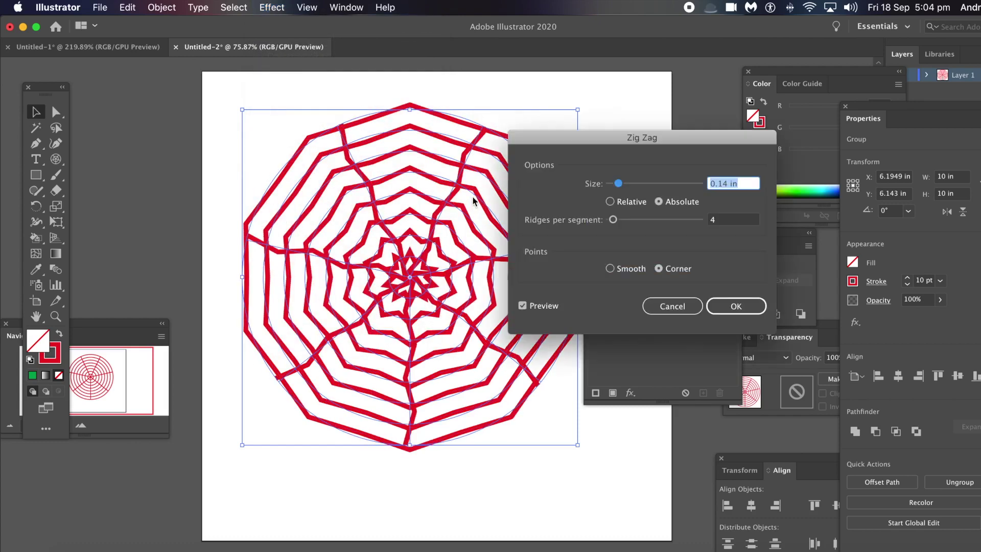
{"action": "left_click_drag", "start_coordinate": [621, 187], "coordinate": [622, 220]}
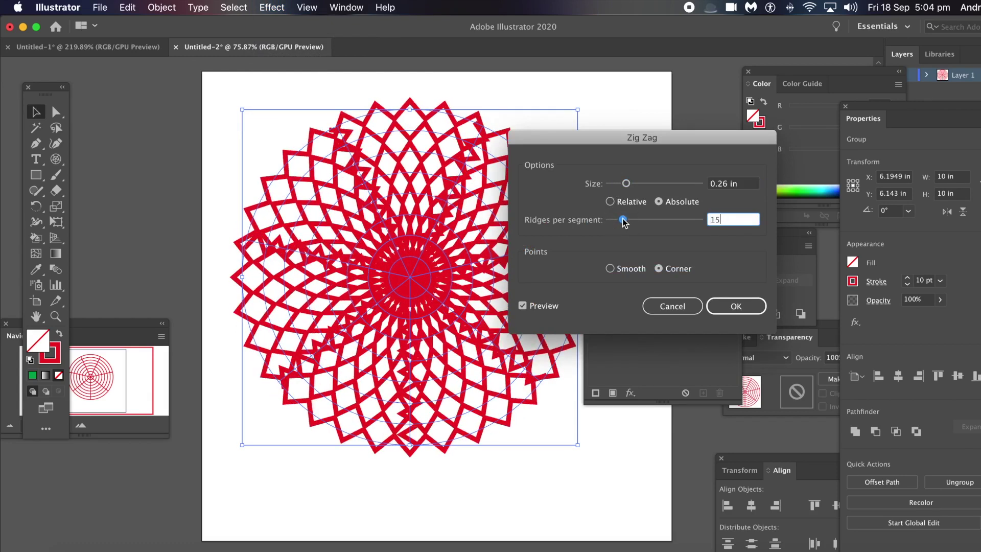
{"action": "left_click", "coordinate": [610, 268]}
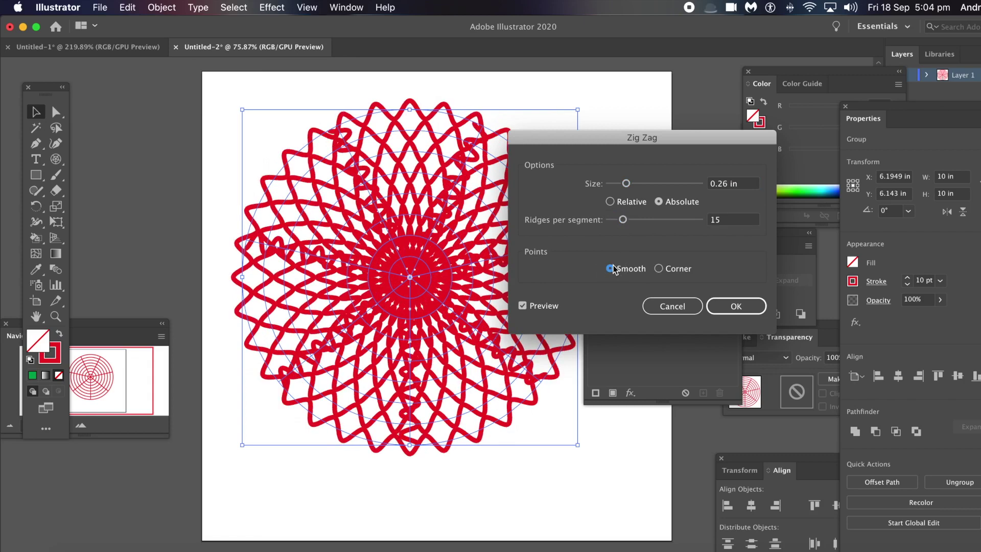
{"action": "left_click_drag", "start_coordinate": [622, 220], "coordinate": [621, 220]}
{"action": "left_click", "coordinate": [661, 301]}
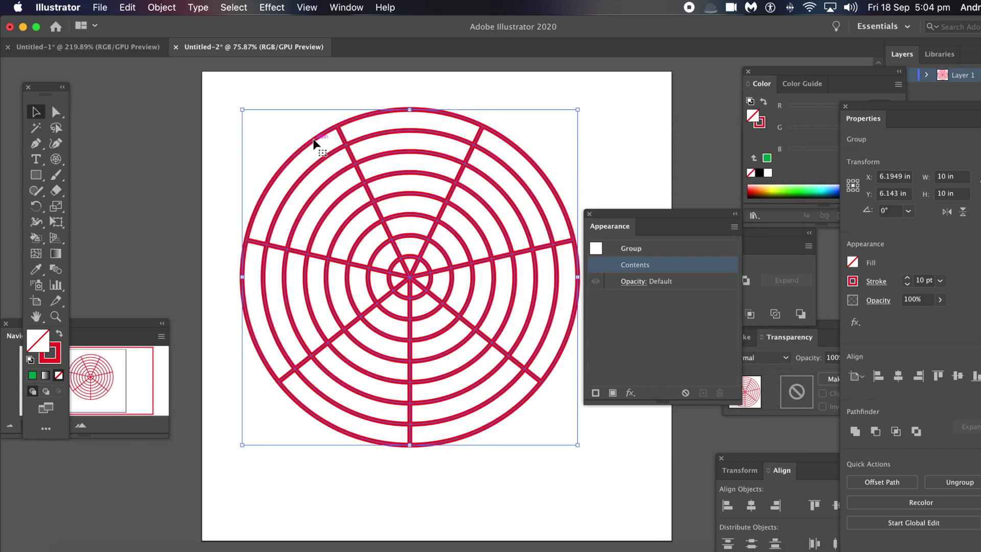
Step: Move the polar grid slightly upward on the artboard
{"action": "mouse_move", "coordinate": [308, 139]}
{"action": "left_mouse_down"}
{"action": "mouse_move", "coordinate": [304, 131]}
{"action": "mouse_move", "coordinate": [312, 135]}
{"action": "left_mouse_up"}
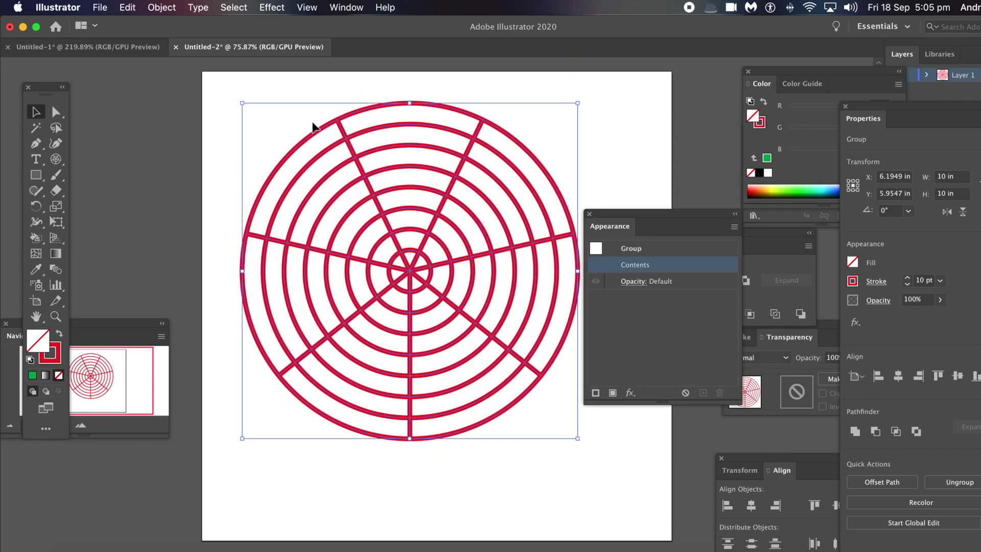
{"action": "left_click", "coordinate": [345, 7]}
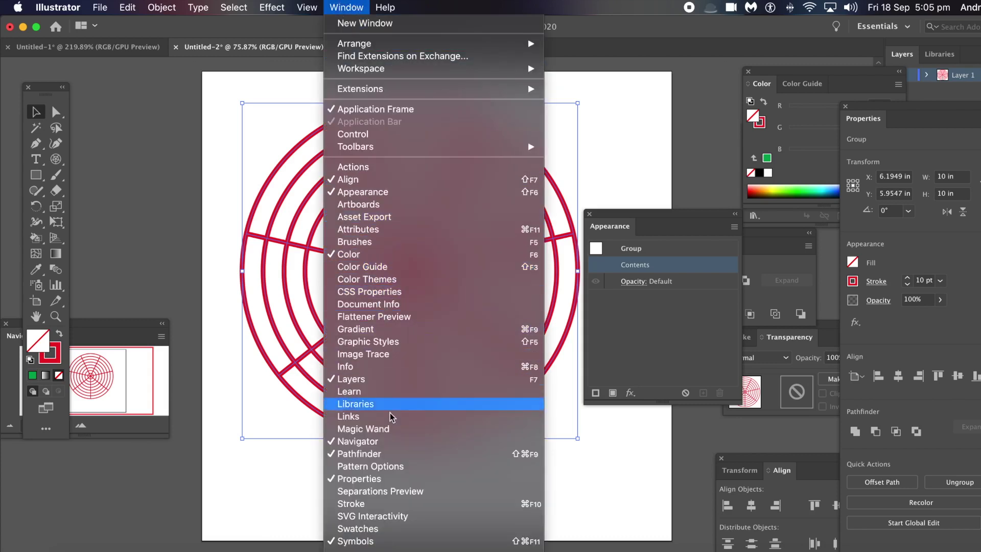
{"action": "scroll", "coordinate": [399, 533], "scroll_direction": "down", "scroll_amount": 5}
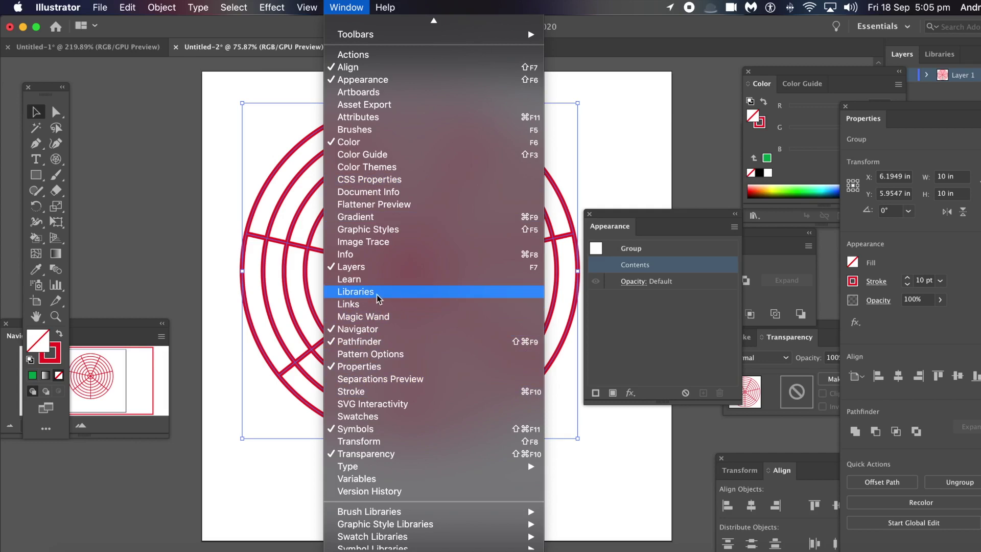
{"action": "left_click", "coordinate": [641, 53]}
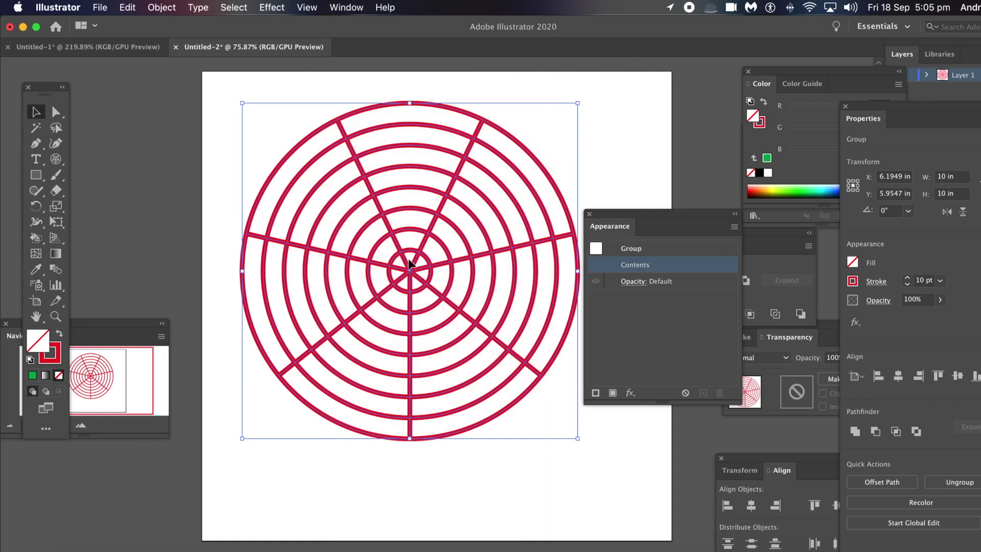
{"action": "left_click_drag", "start_coordinate": [413, 264], "coordinate": [413, 262]}
Step: Show the available graphic styles with the polar grid still selected
{"action": "left_click", "coordinate": [351, 11]}
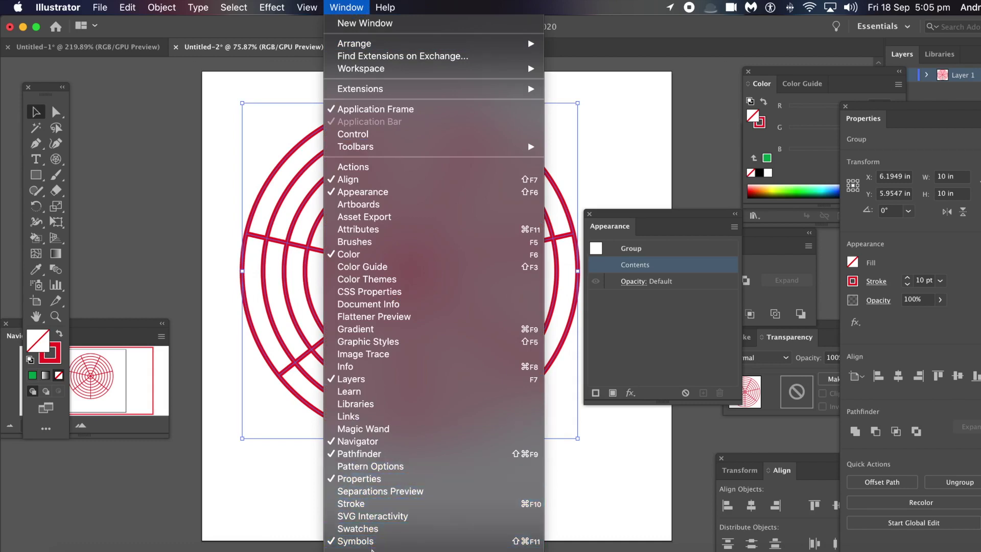
{"action": "scroll", "coordinate": [375, 541], "scroll_direction": "down", "scroll_amount": 5}
{"action": "mouse_move", "coordinate": [370, 504]}
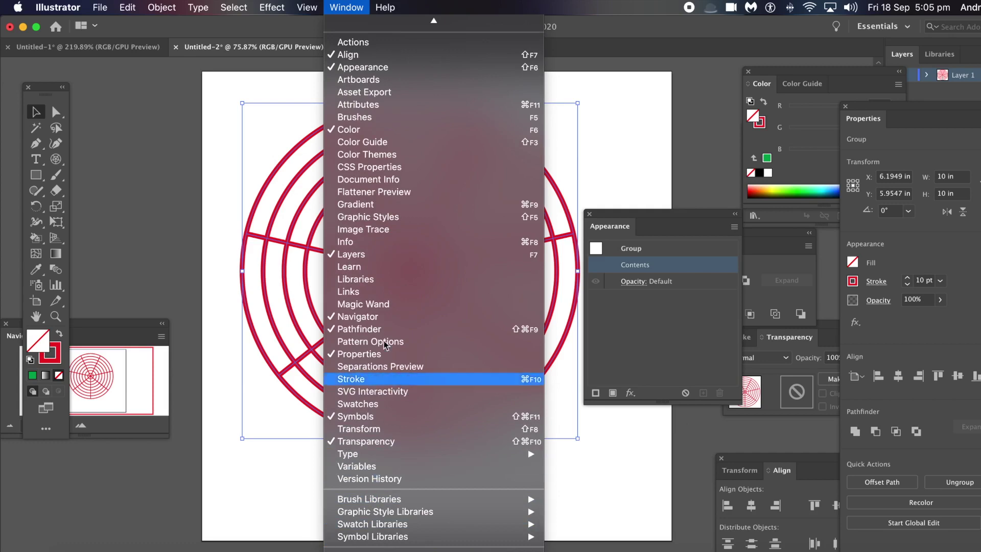
{"action": "left_click", "coordinate": [400, 218]}
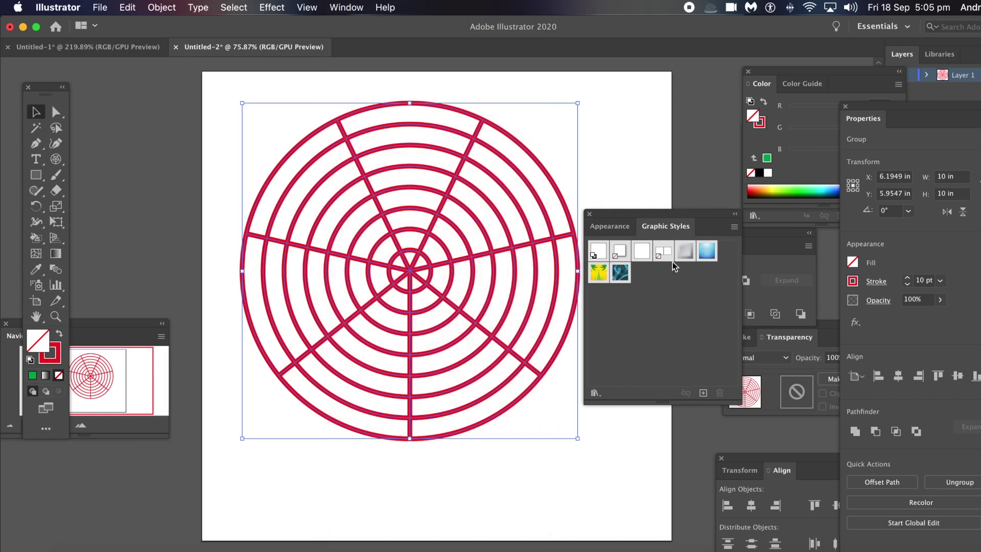
Step: Try the blue gradient, teal swirl, Foliage_GS and grey gradient graphic styles on the polar grid, ending with the default style
{"action": "left_click", "coordinate": [705, 255]}
{"action": "left_click_drag", "start_coordinate": [428, 225], "coordinate": [428, 226]}
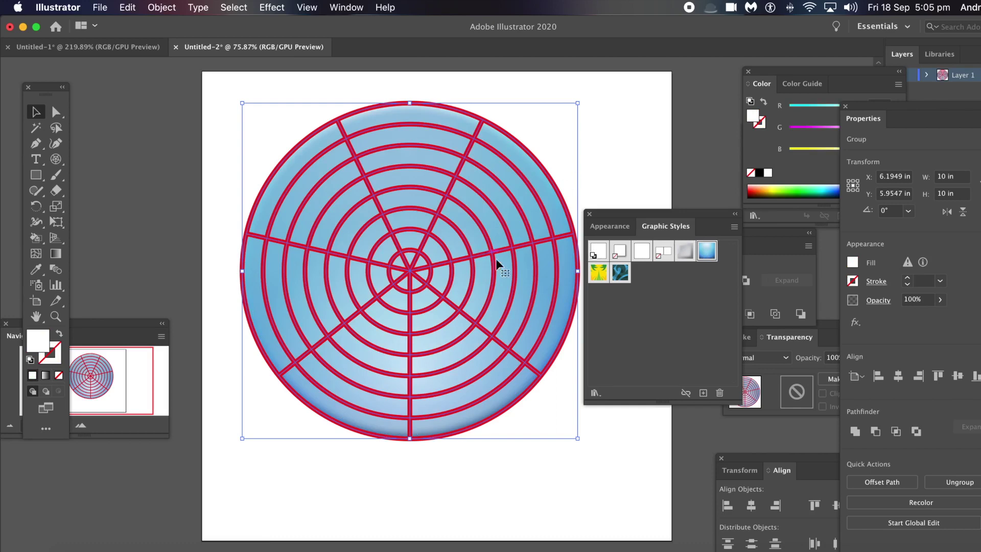
{"action": "left_click", "coordinate": [622, 274]}
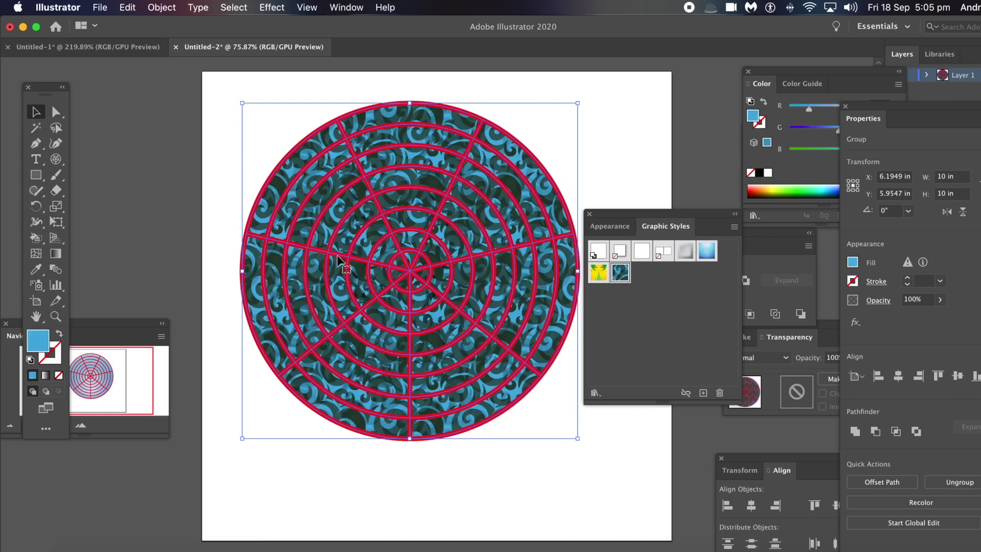
{"action": "left_click", "coordinate": [598, 275]}
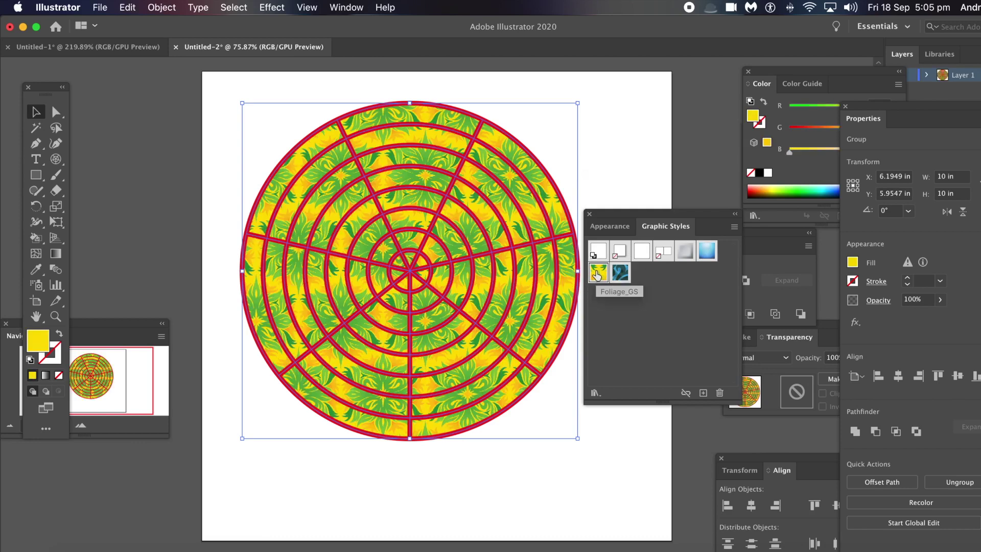
{"action": "left_click", "coordinate": [684, 258]}
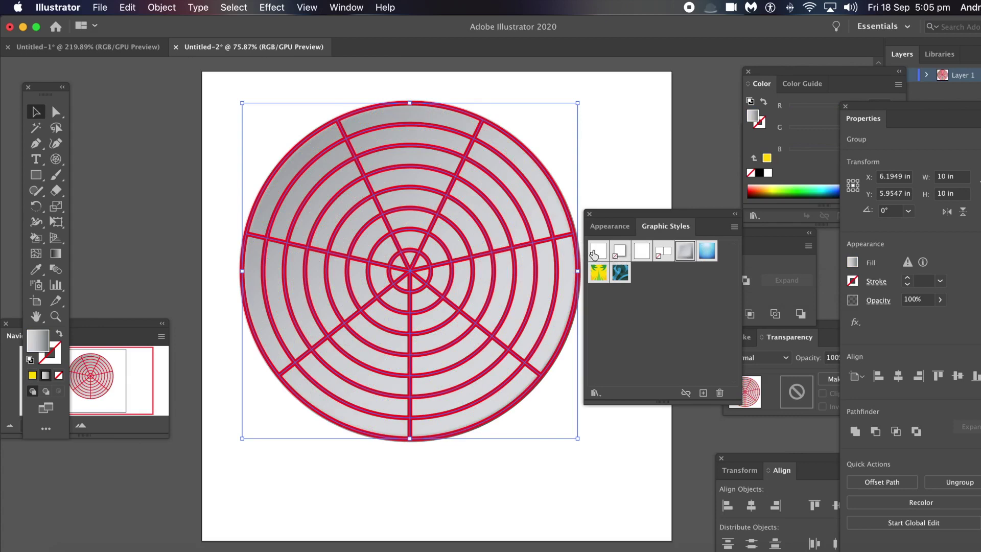
{"action": "left_click", "coordinate": [599, 251]}
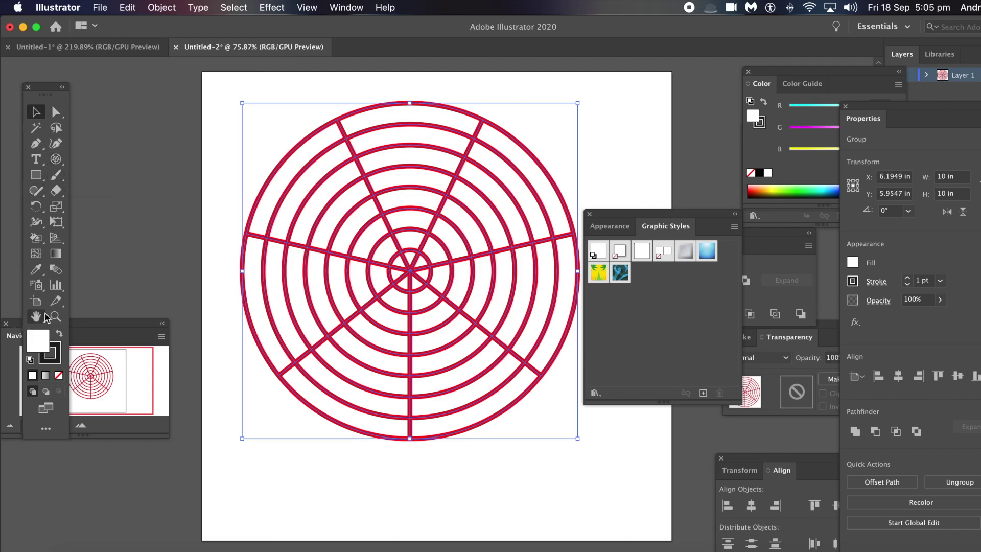
Step: Start an Envelope Distort warp on the grid with the Flag style and −48% horizontal distortion
{"action": "left_click", "coordinate": [120, 8]}
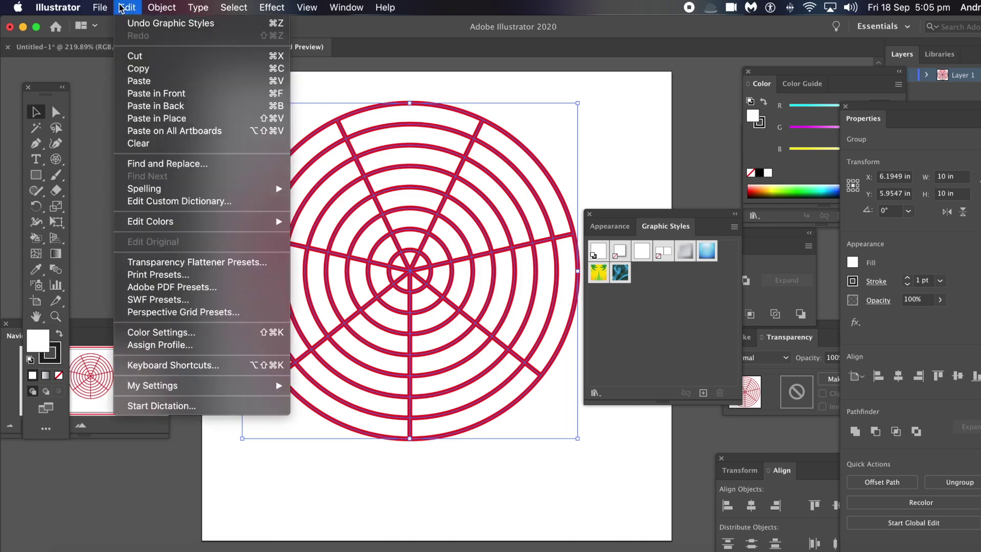
{"action": "mouse_move", "coordinate": [146, 8]}
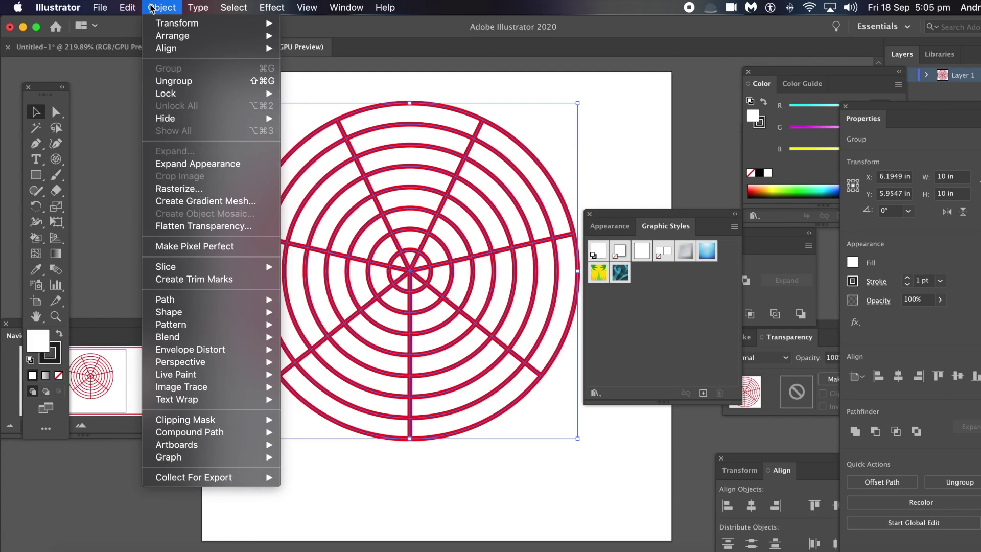
{"action": "mouse_move", "coordinate": [185, 402]}
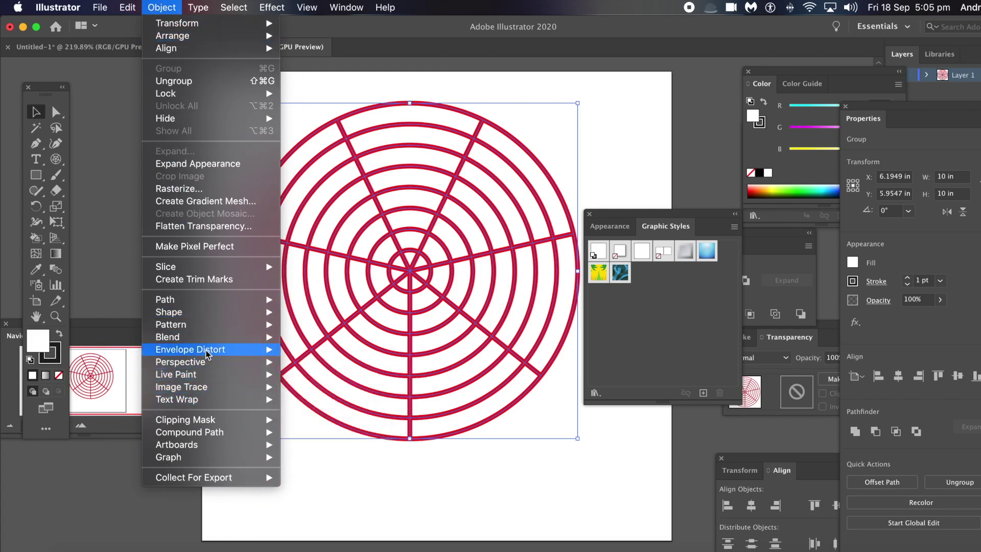
{"action": "mouse_move", "coordinate": [206, 351]}
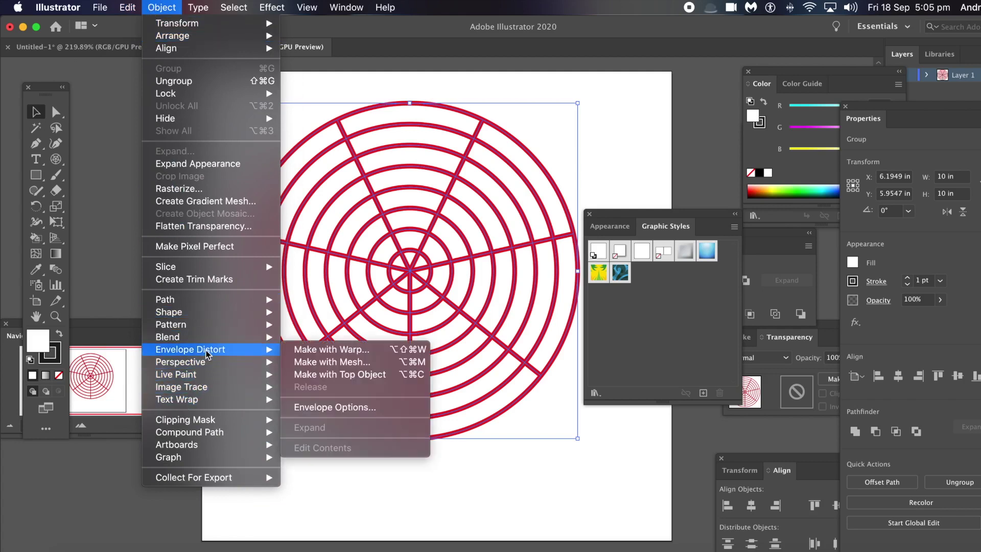
{"action": "left_click", "coordinate": [320, 351]}
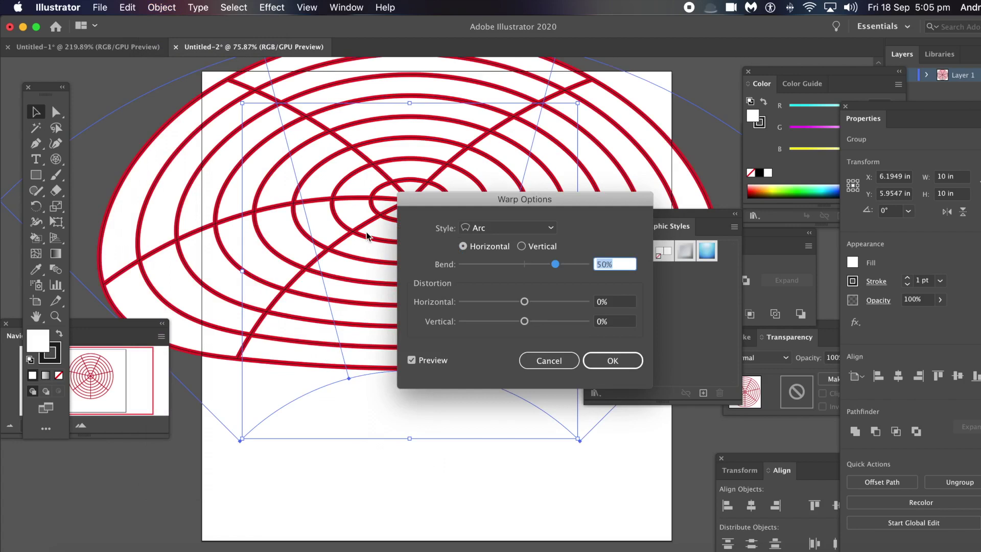
{"action": "left_click_drag", "start_coordinate": [457, 201], "coordinate": [566, 187]}
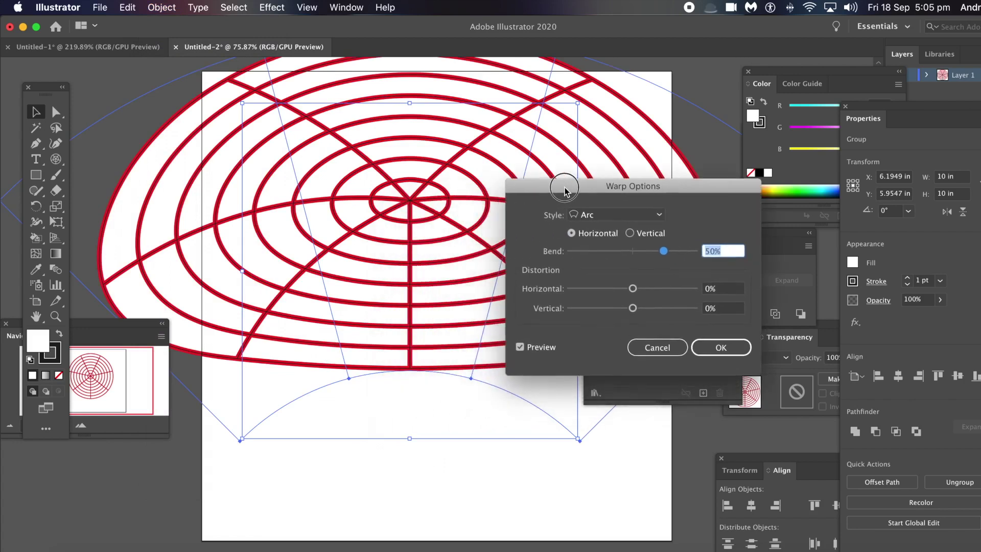
{"action": "left_click", "coordinate": [617, 217]}
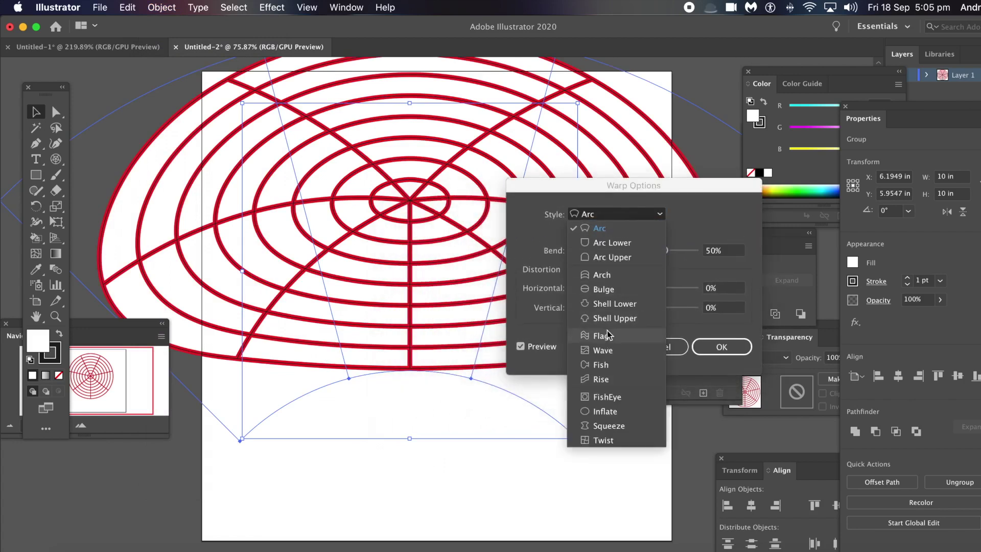
{"action": "left_click", "coordinate": [602, 336]}
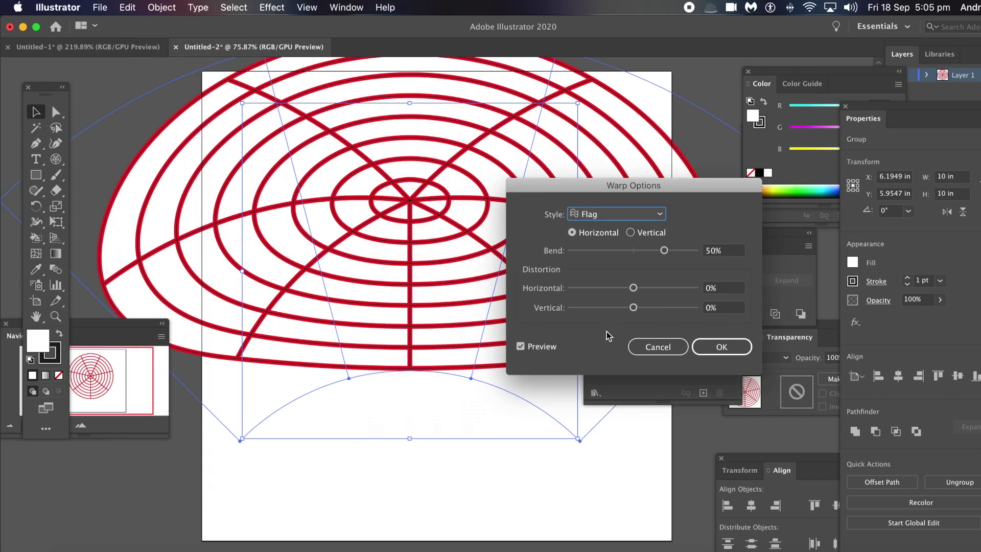
{"action": "left_click_drag", "start_coordinate": [634, 288], "coordinate": [603, 295]}
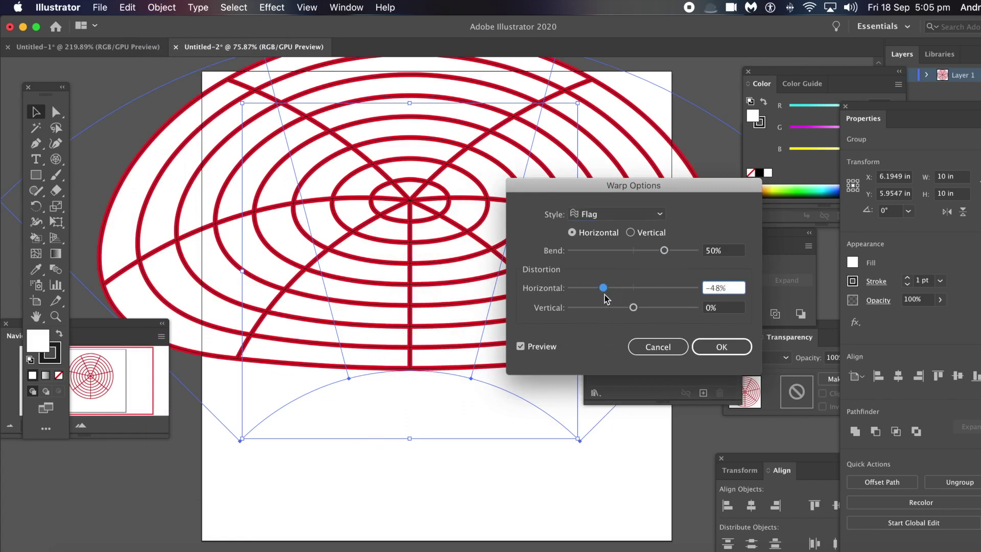
Step: Change the warp to a vertical Shell Lower with 49% bend, 37% horizontal and 49% vertical distortion
{"action": "left_click", "coordinate": [622, 214]}
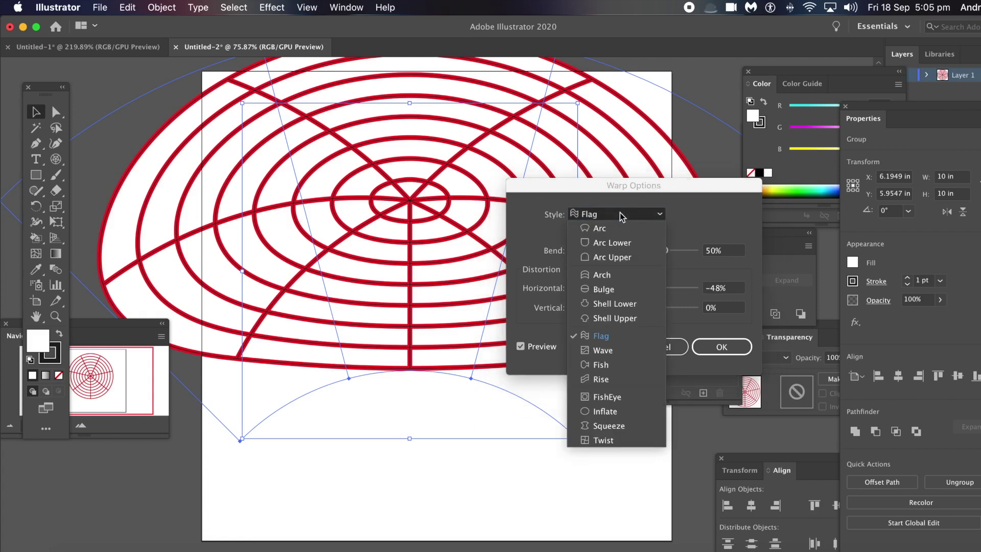
{"action": "left_click", "coordinate": [619, 302]}
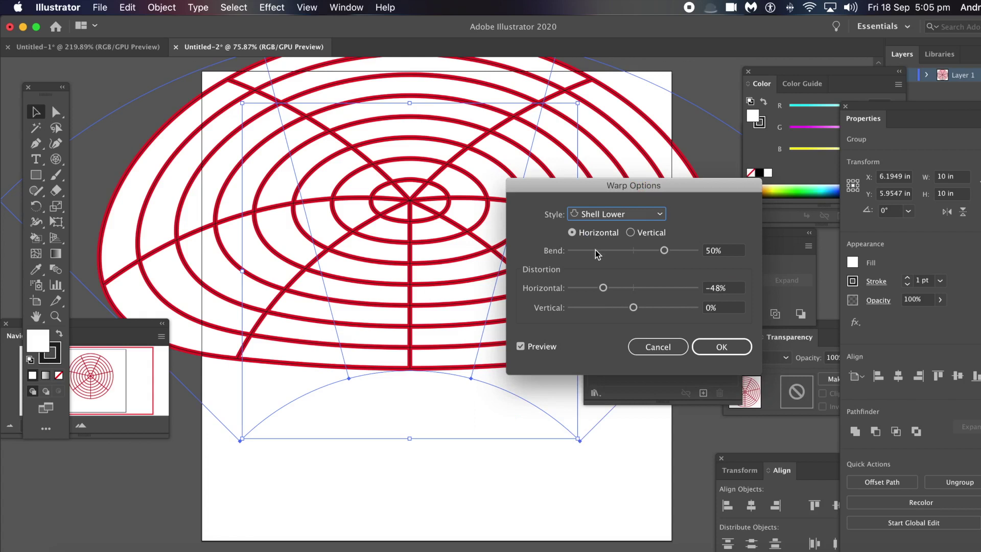
{"action": "left_click_drag", "start_coordinate": [654, 253], "coordinate": [622, 254]}
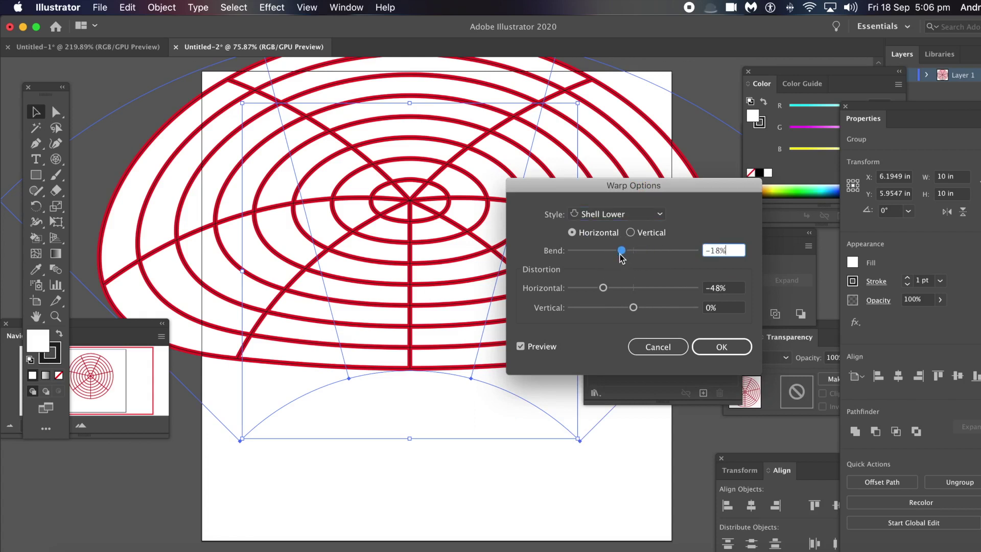
{"action": "left_click_drag", "start_coordinate": [602, 287], "coordinate": [664, 308]}
{"action": "left_click_drag", "start_coordinate": [627, 250], "coordinate": [663, 250]}
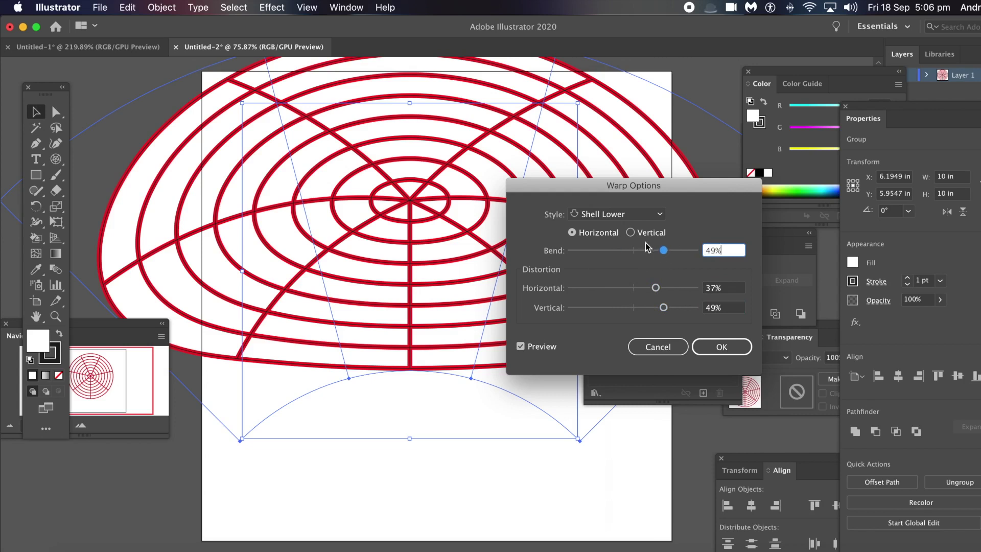
{"action": "left_click", "coordinate": [631, 233]}
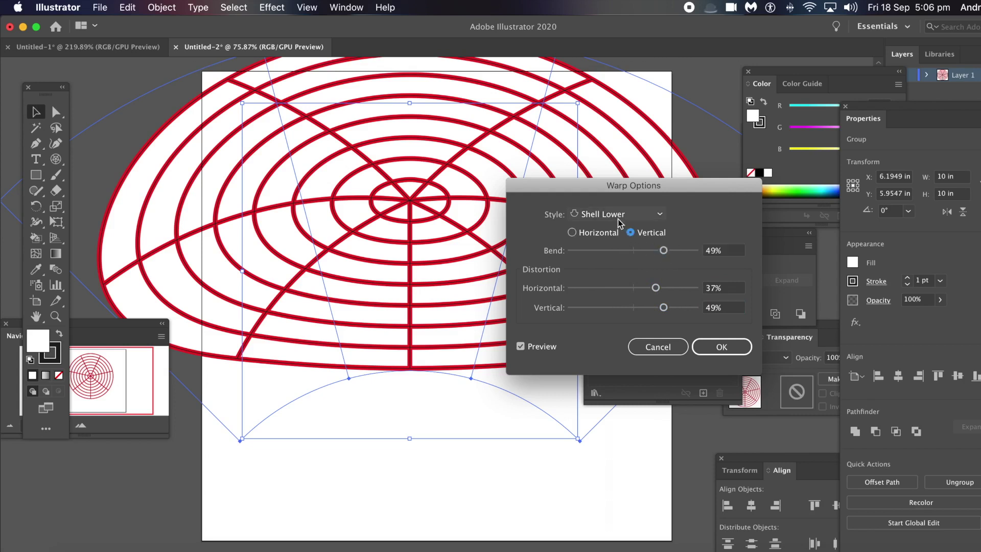
Step: Switch the warp style to FishEye, apply the envelope to the grid, and undo it
{"action": "left_click", "coordinate": [617, 217]}
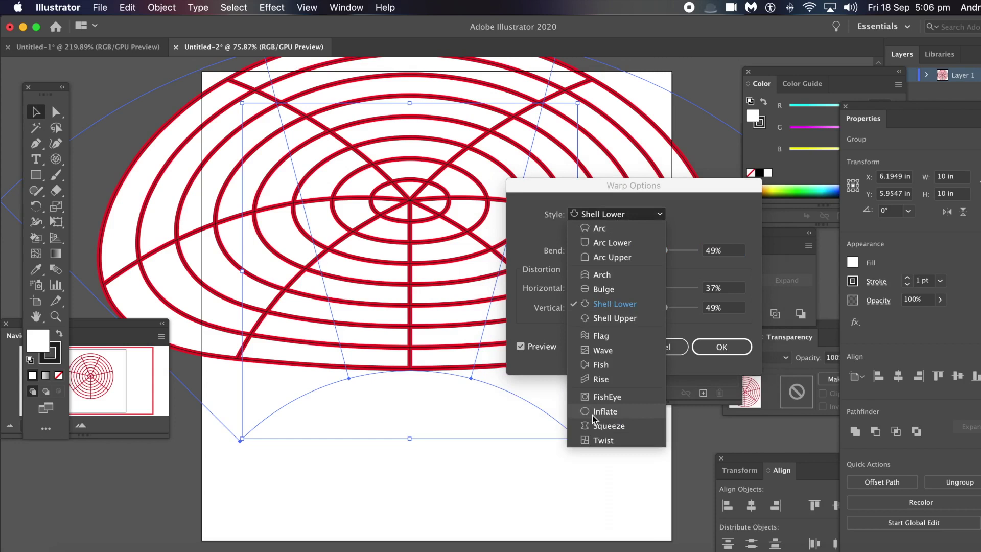
{"action": "left_click", "coordinate": [596, 400]}
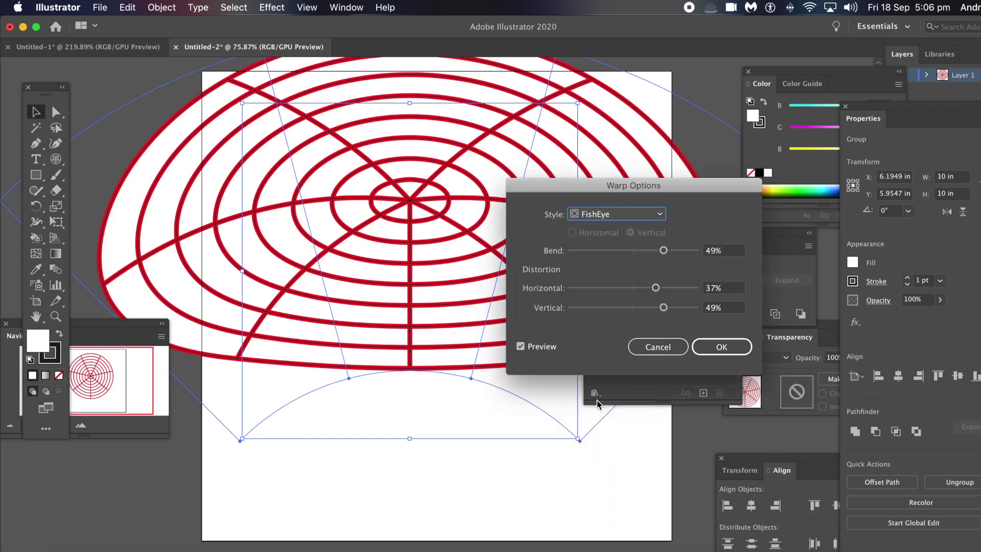
{"action": "left_click_drag", "start_coordinate": [565, 188], "coordinate": [429, 210]}
{"action": "left_click", "coordinate": [585, 371]}
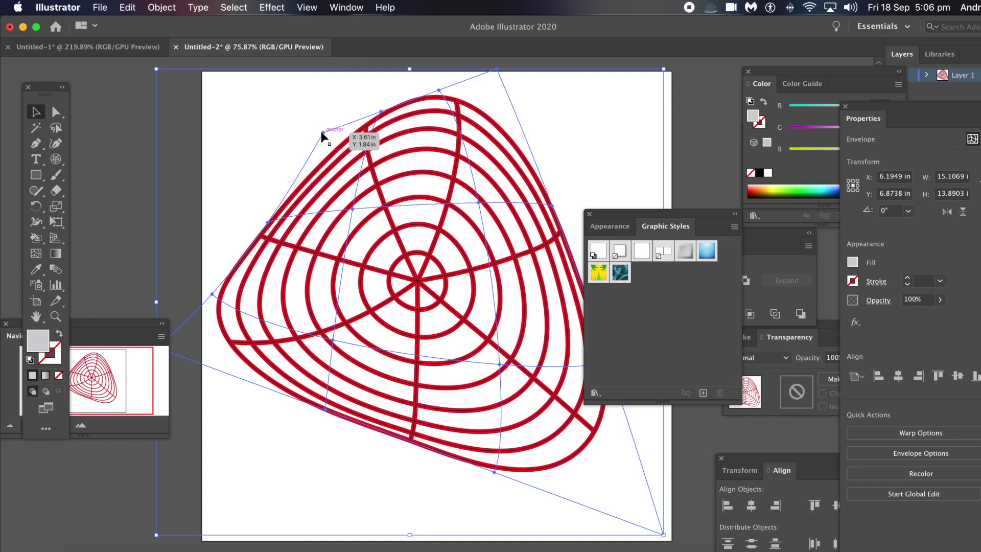
{"action": "left_click", "coordinate": [34, 112]}
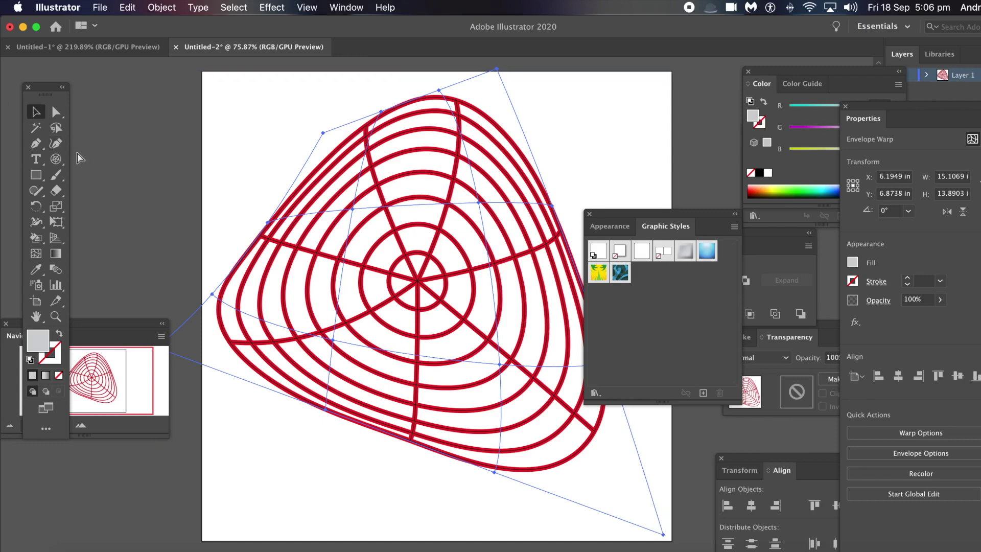
{"action": "key", "text": "super+z"}
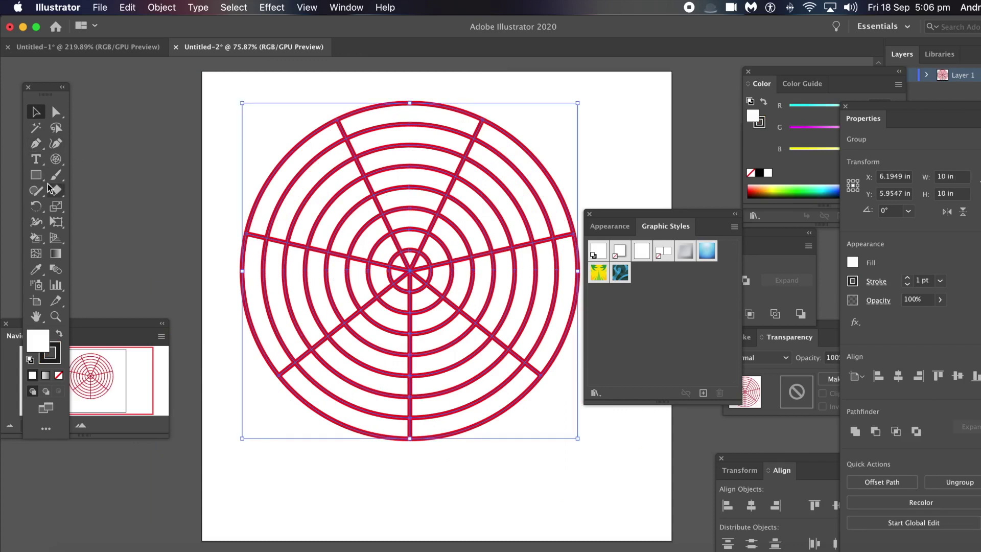
Step: Pull the upper-left curves of three of the grid's concentric rings outward with the Curvature tool
{"action": "left_click", "coordinate": [54, 145]}
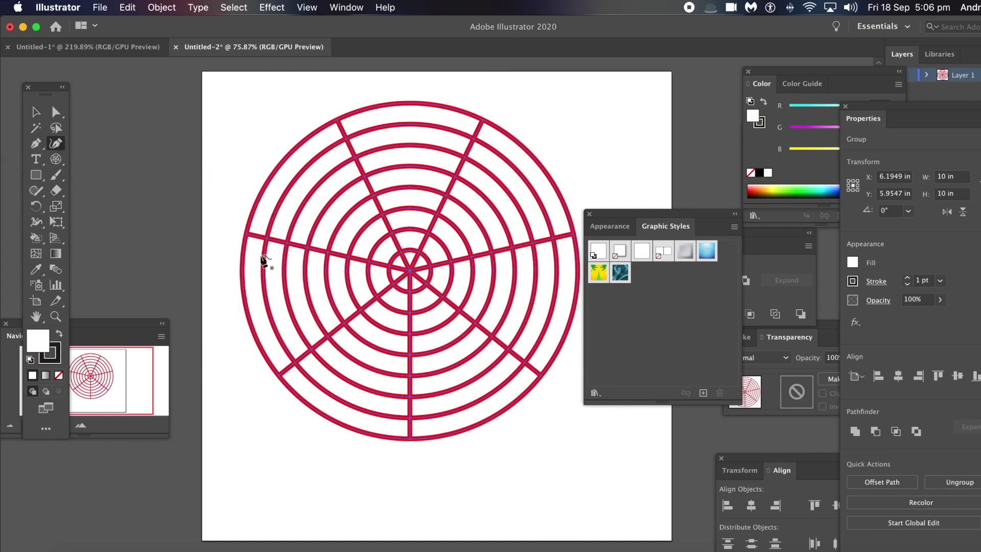
{"action": "left_click", "coordinate": [301, 214]}
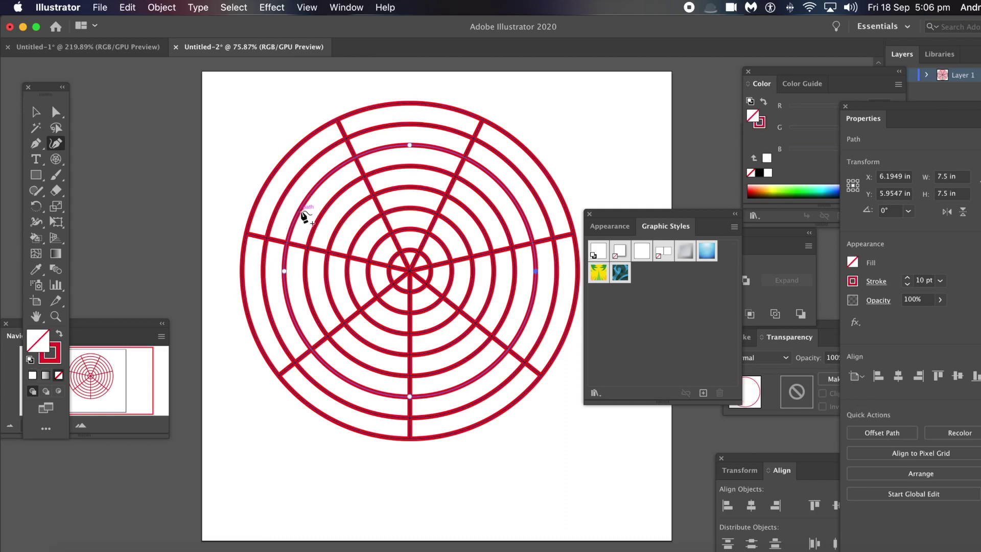
{"action": "left_click", "coordinate": [301, 211]}
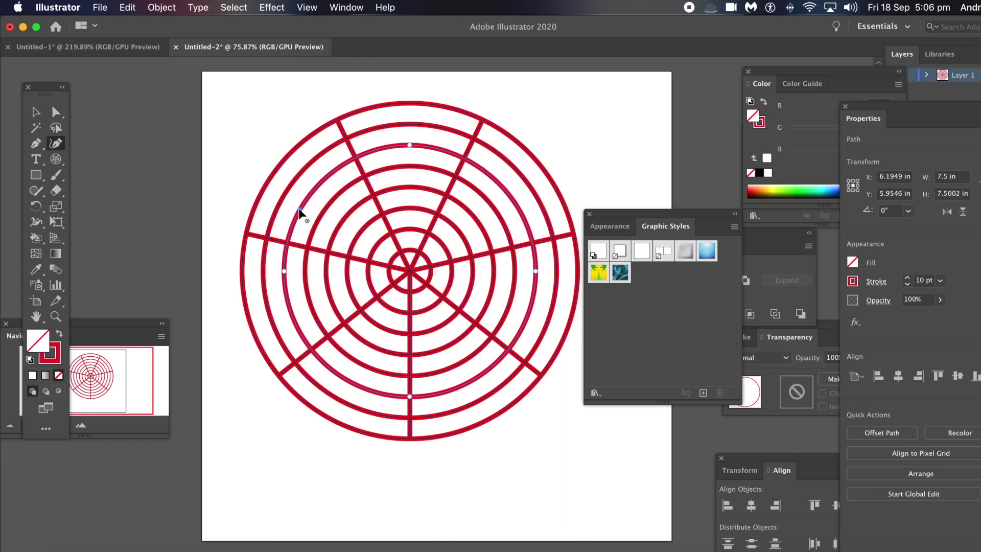
{"action": "mouse_move", "coordinate": [301, 210]}
{"action": "left_mouse_down"}
{"action": "mouse_move", "coordinate": [348, 236]}
{"action": "mouse_move", "coordinate": [226, 154]}
{"action": "left_mouse_up"}
{"action": "left_click", "coordinate": [298, 183]}
{"action": "left_click_drag", "start_coordinate": [294, 182], "coordinate": [283, 104]}
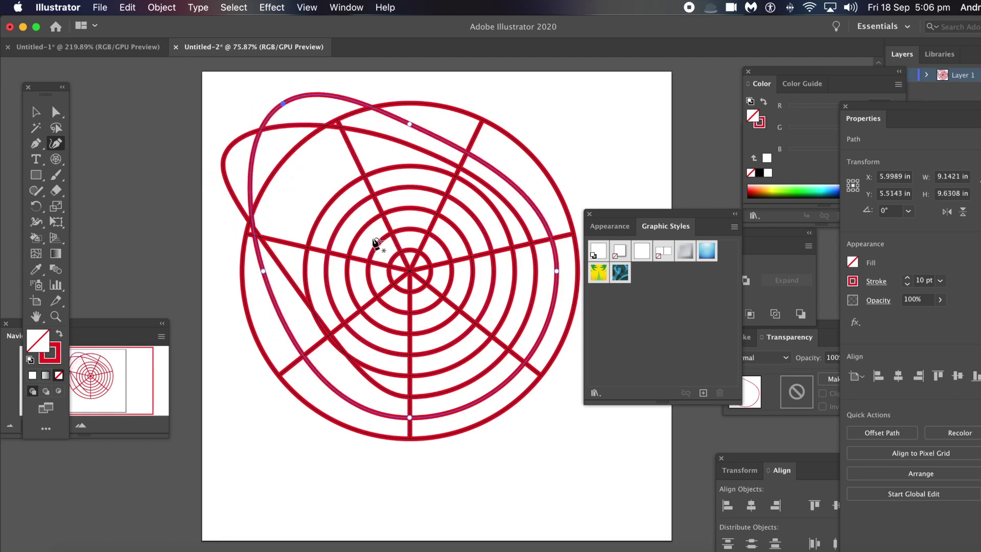
{"action": "left_click", "coordinate": [360, 236]}
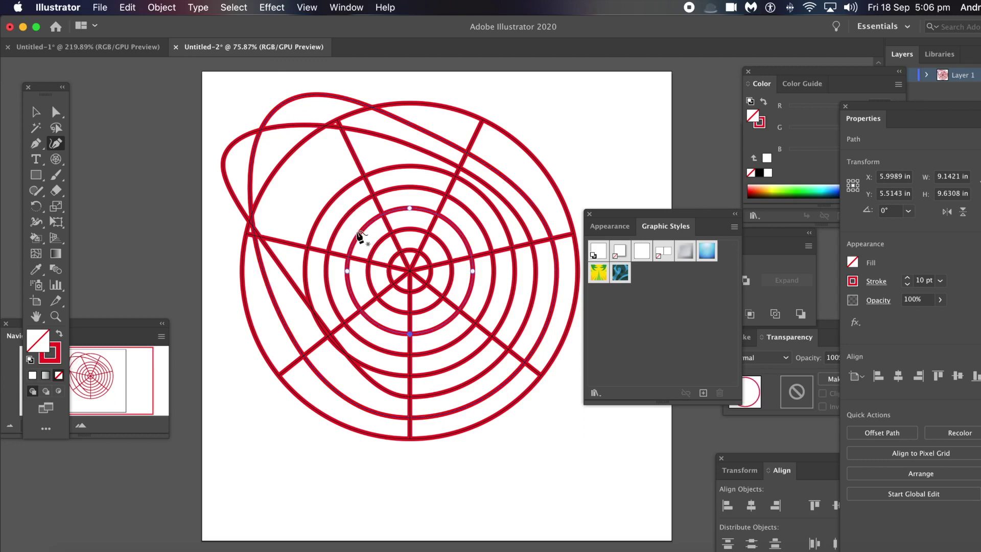
{"action": "left_click_drag", "start_coordinate": [360, 236], "coordinate": [306, 179]}
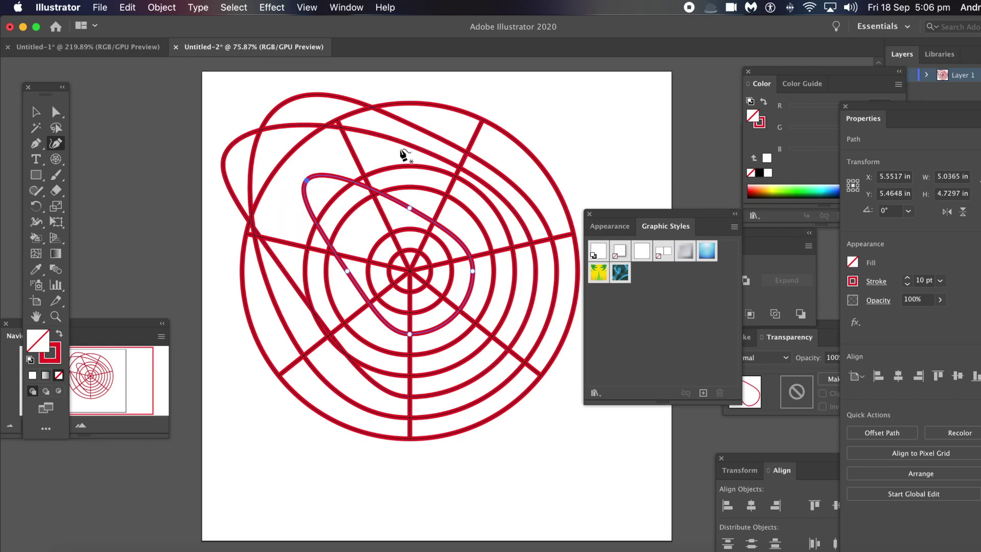
Step: Undo all the ring reshaping and return to the Selection tool with the whole grid selected
{"action": "key", "text": "super"}
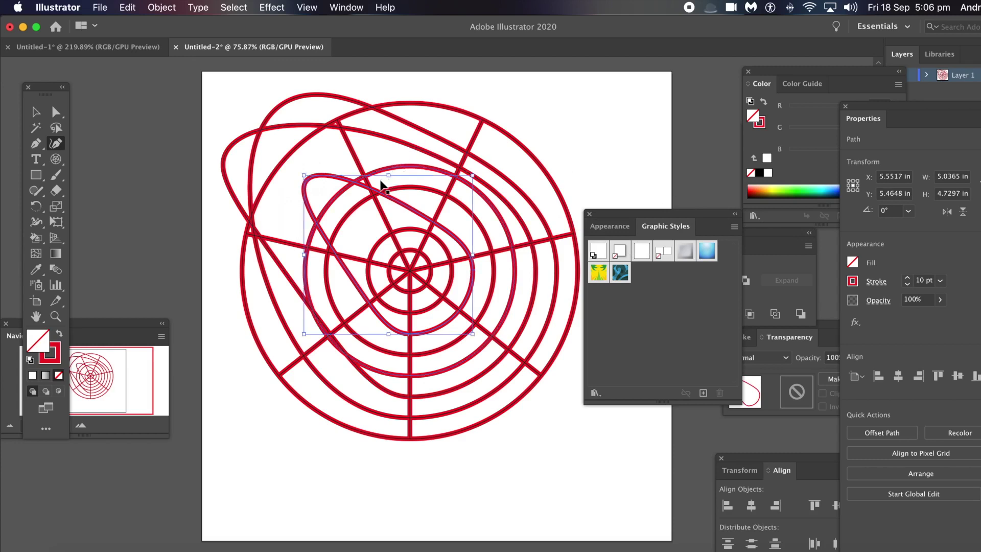
{"action": "key", "text": "super+z"}
{"action": "key", "text": "super+z"}
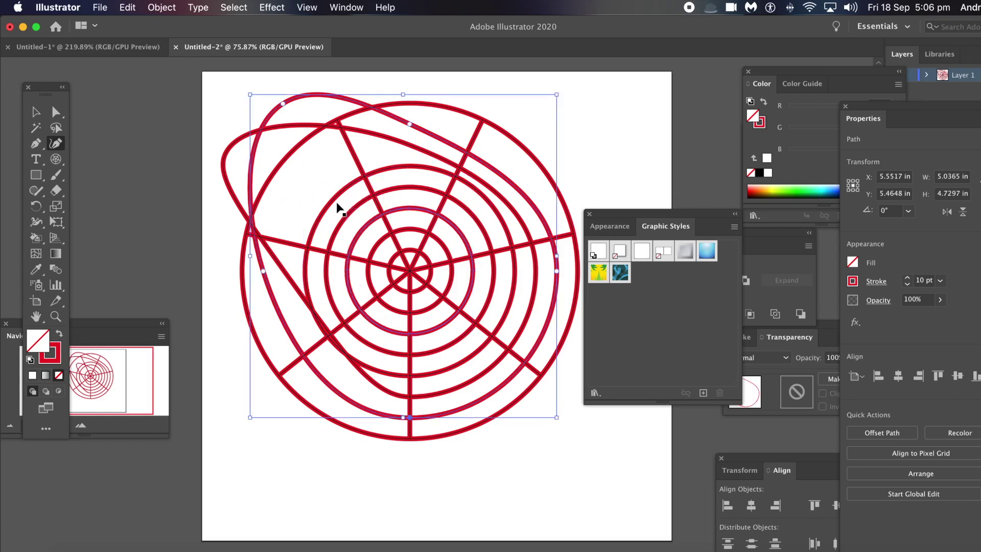
{"action": "key", "text": "super+z"}
{"action": "key", "text": "super+z"}
{"action": "key", "text": "super+z"}
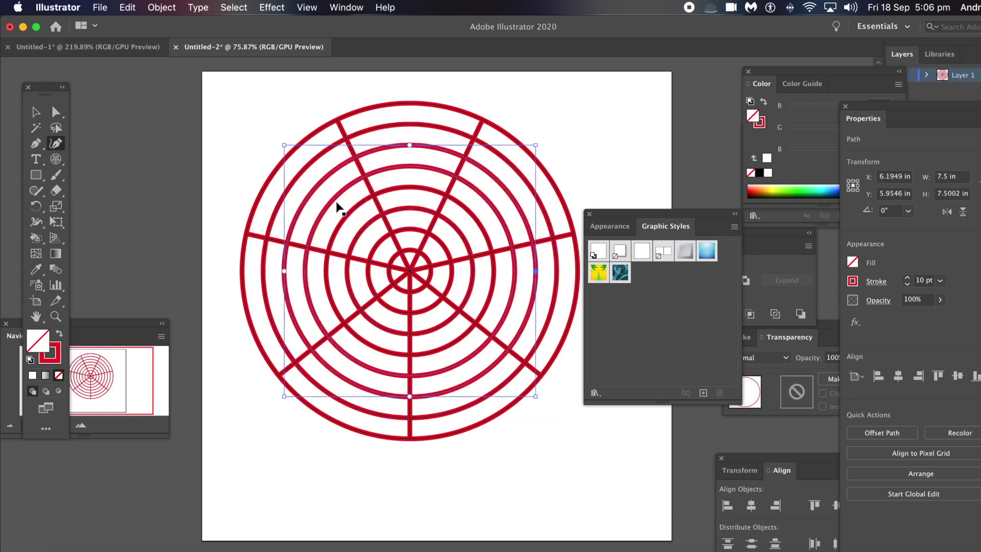
{"action": "left_click", "coordinate": [398, 224]}
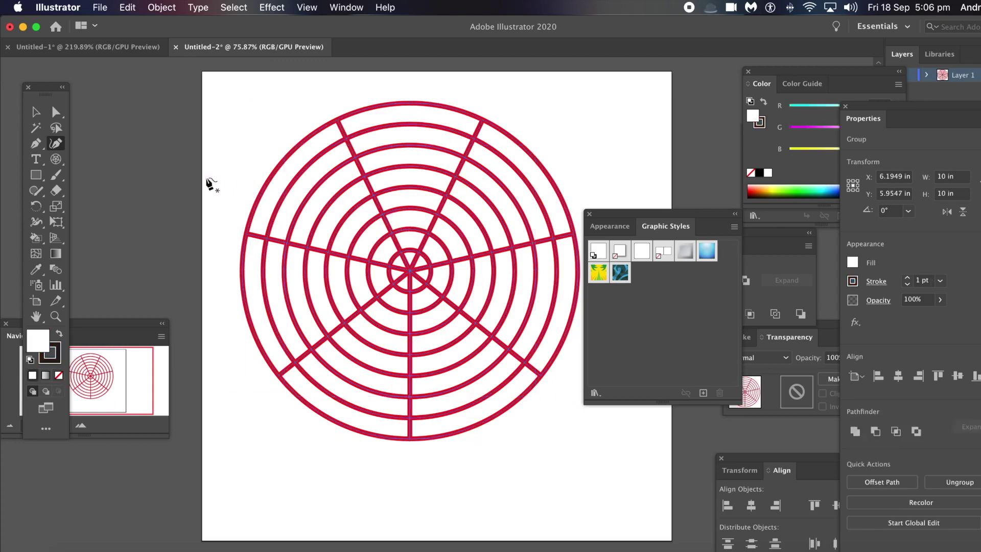
{"action": "left_click", "coordinate": [36, 112]}
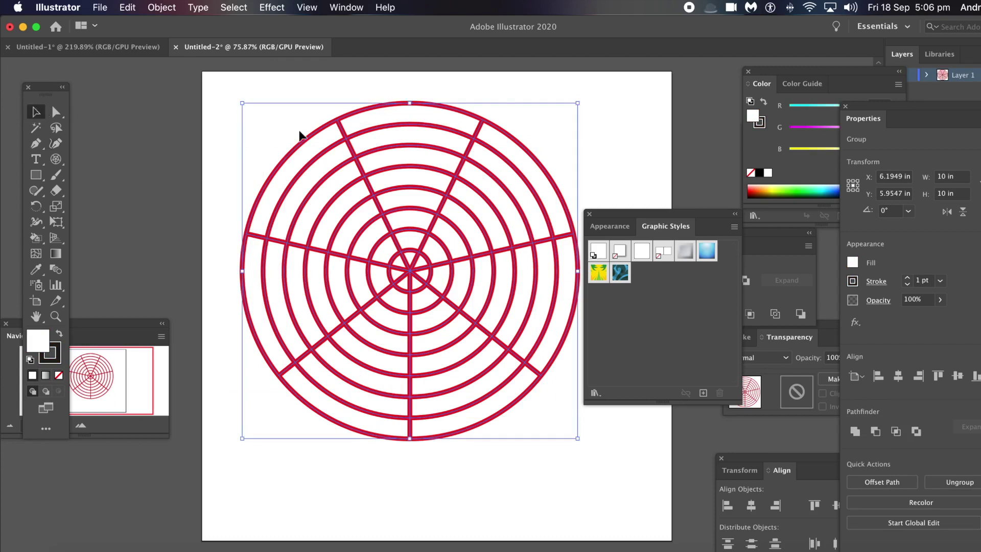
Step: Isolate the grid group and move its set of concentric rings down and to the right, off the radial dividers' centre
{"action": "left_click", "coordinate": [204, 108]}
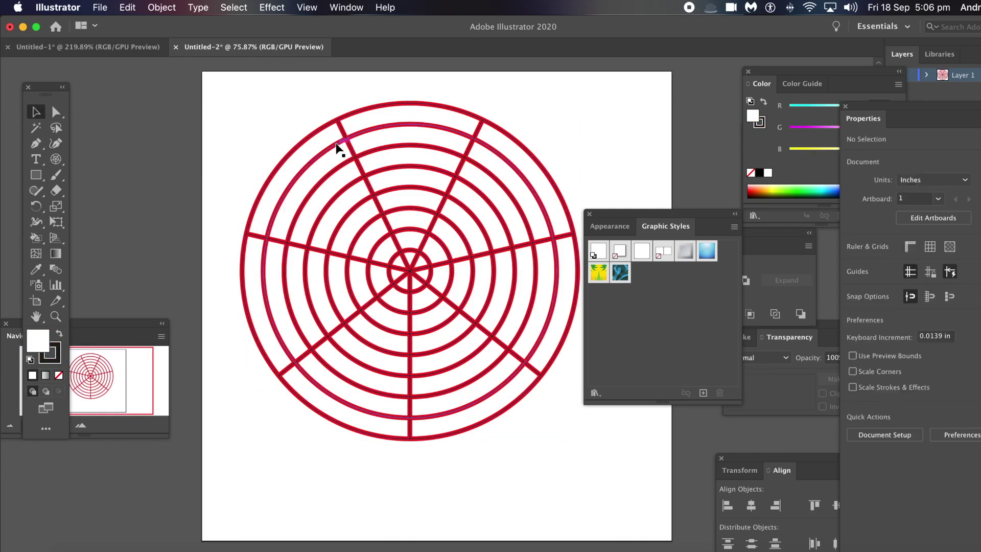
{"action": "double_click", "coordinate": [337, 145]}
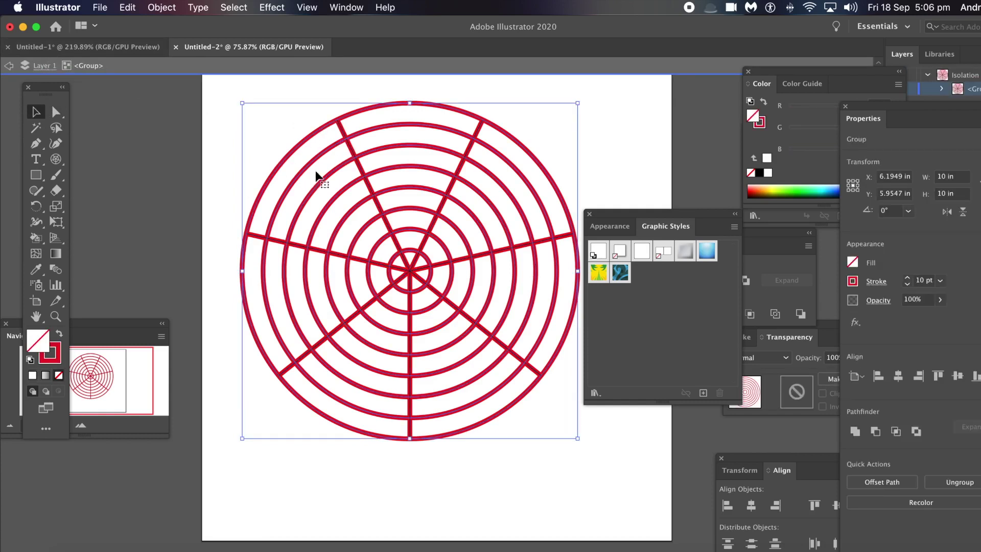
{"action": "mouse_move", "coordinate": [311, 163]}
{"action": "left_mouse_down"}
{"action": "mouse_move", "coordinate": [324, 168]}
{"action": "mouse_move", "coordinate": [304, 158]}
{"action": "mouse_move", "coordinate": [305, 170]}
{"action": "mouse_move", "coordinate": [344, 198]}
{"action": "mouse_move", "coordinate": [339, 173]}
{"action": "mouse_move", "coordinate": [308, 171]}
{"action": "left_mouse_up"}
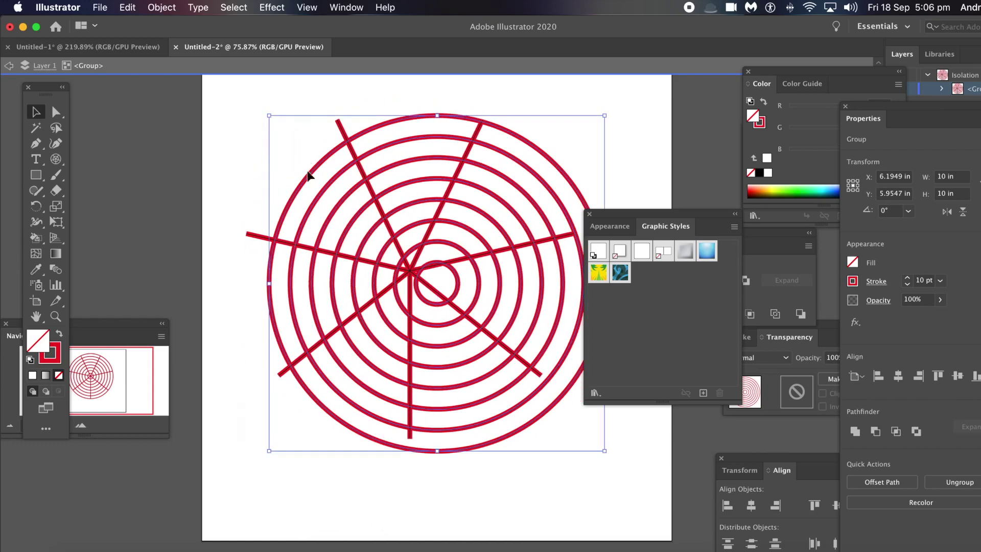
Step: Isolate the group of rings and shift the second- and fourth-largest rings individually up and to the left
{"action": "double_click", "coordinate": [329, 189]}
{"action": "left_click_drag", "start_coordinate": [325, 186], "coordinate": [286, 154]}
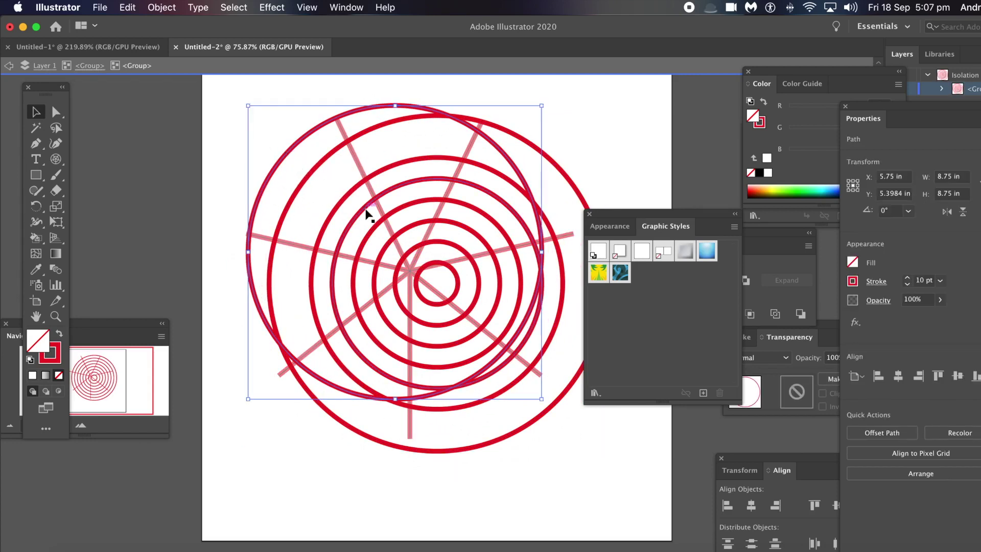
{"action": "left_click_drag", "start_coordinate": [363, 209], "coordinate": [330, 178]}
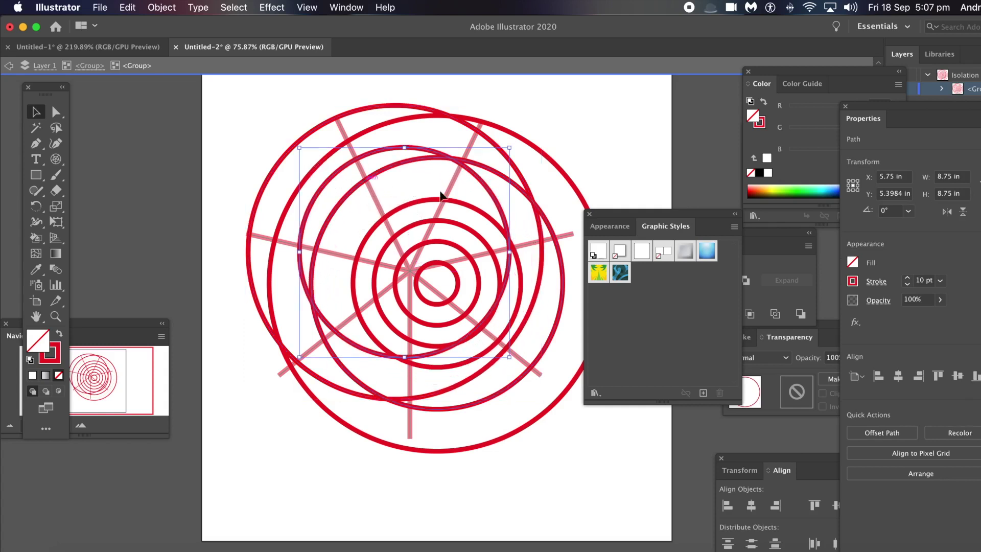
Step: Fill the shifted 6.25 in ring with yellow FFE517 and the shifted 8.75 in ring with dark blue 0A0073
{"action": "left_click", "coordinate": [770, 188]}
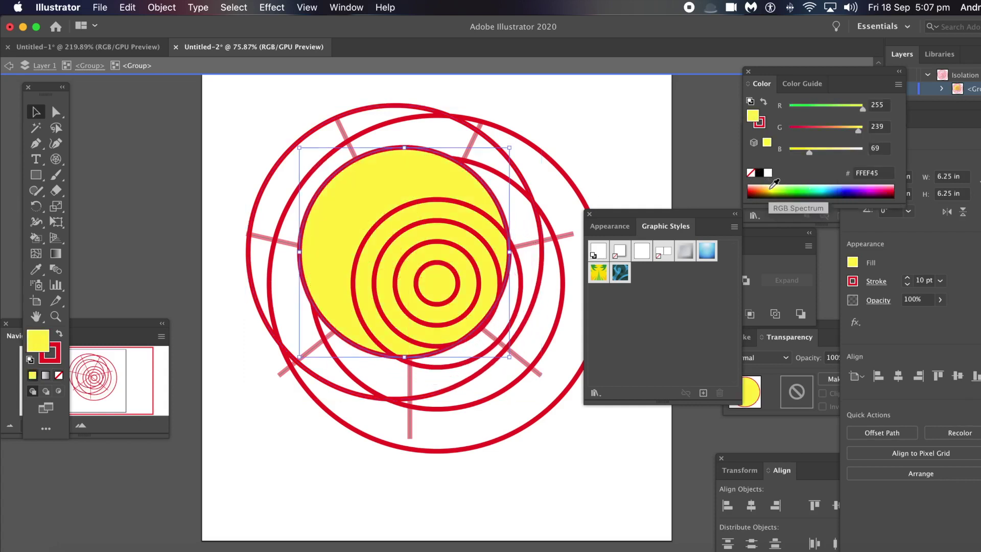
{"action": "left_click", "coordinate": [772, 187]}
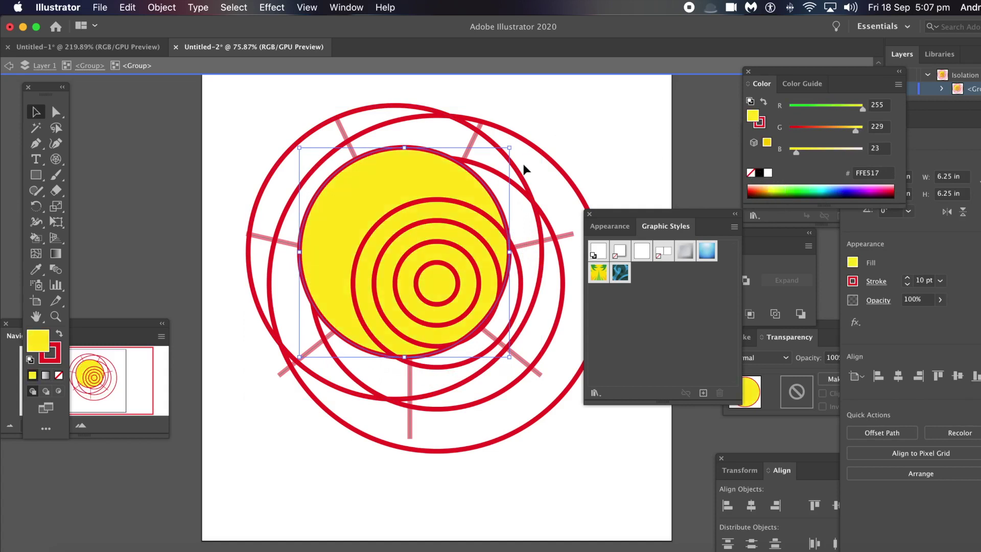
{"action": "left_click", "coordinate": [491, 140]}
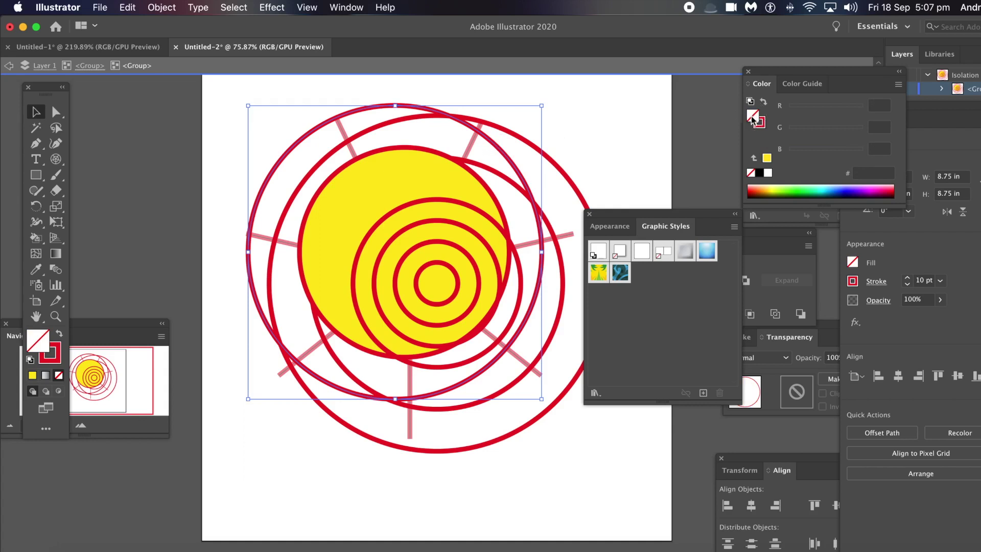
{"action": "left_click", "coordinate": [757, 188]}
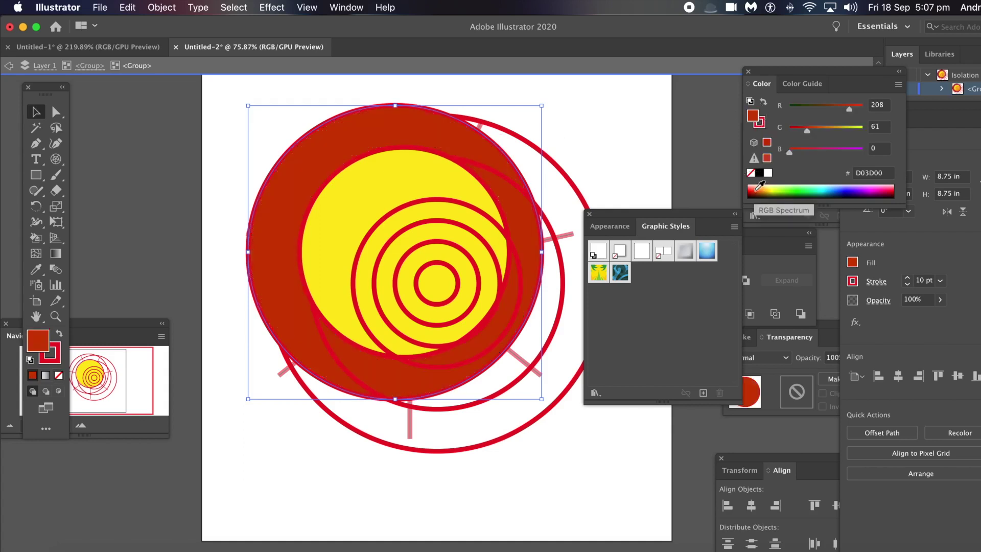
{"action": "left_click", "coordinate": [849, 188]}
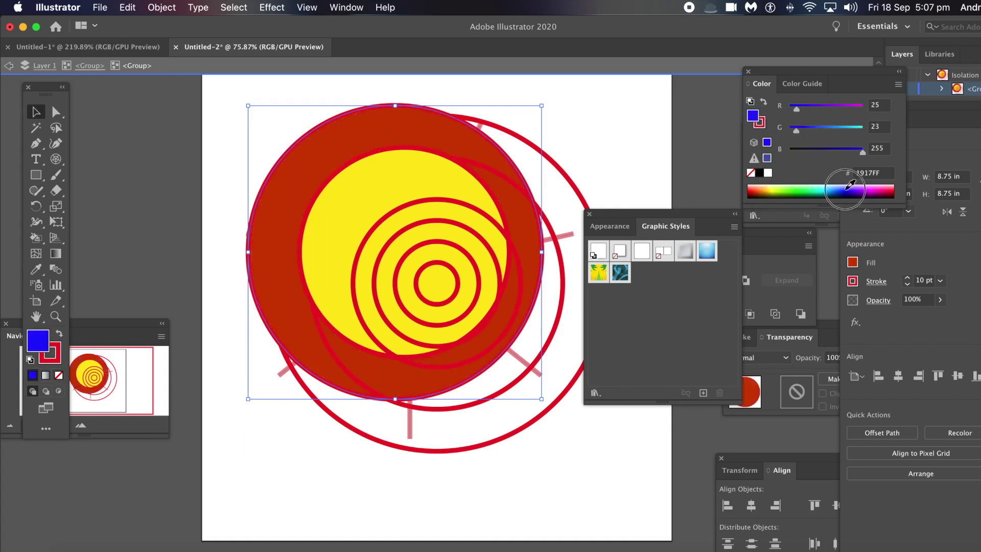
{"action": "left_click", "coordinate": [841, 185]}
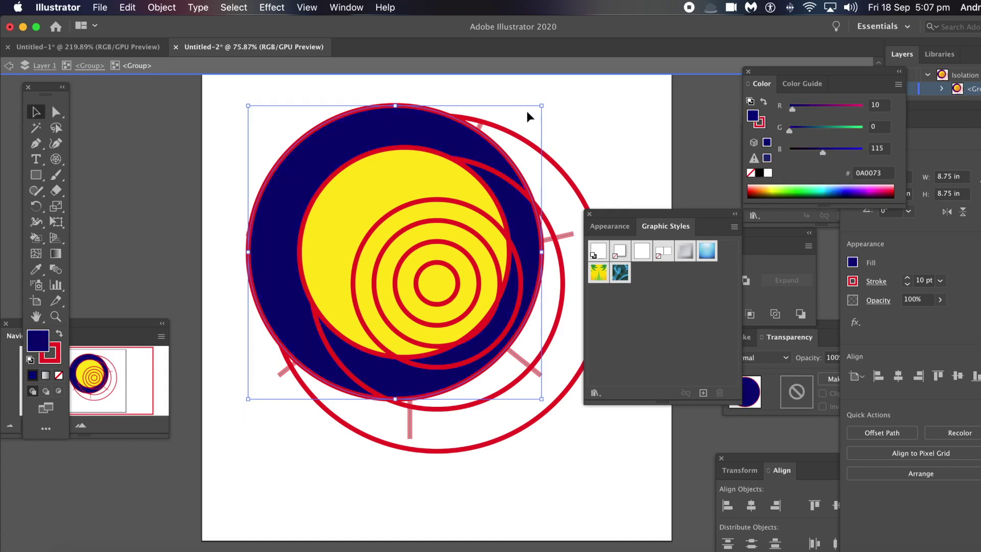
Step: Deselect the ring, exit isolation mode completely, and select the whole recoloured grid
{"action": "left_click", "coordinate": [619, 117]}
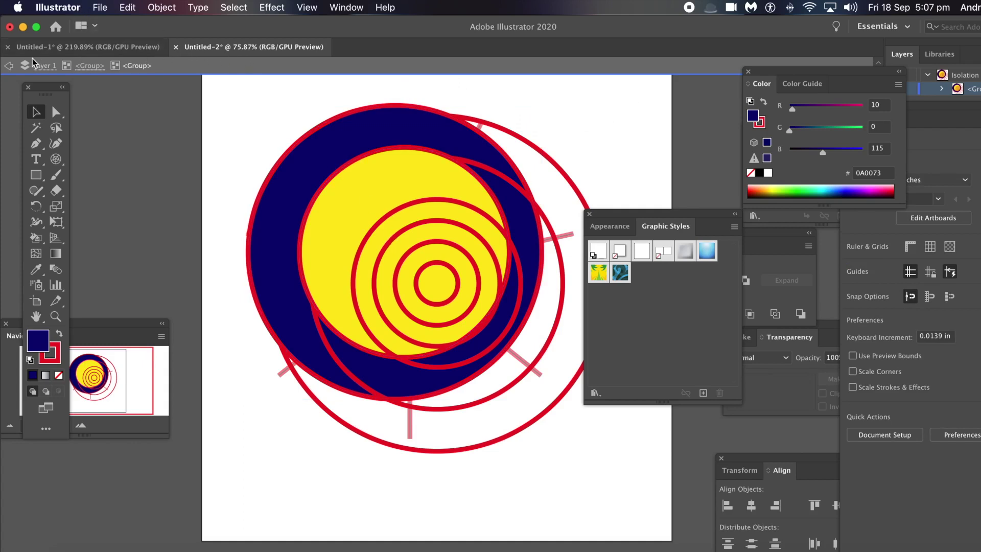
{"action": "left_click", "coordinate": [8, 68]}
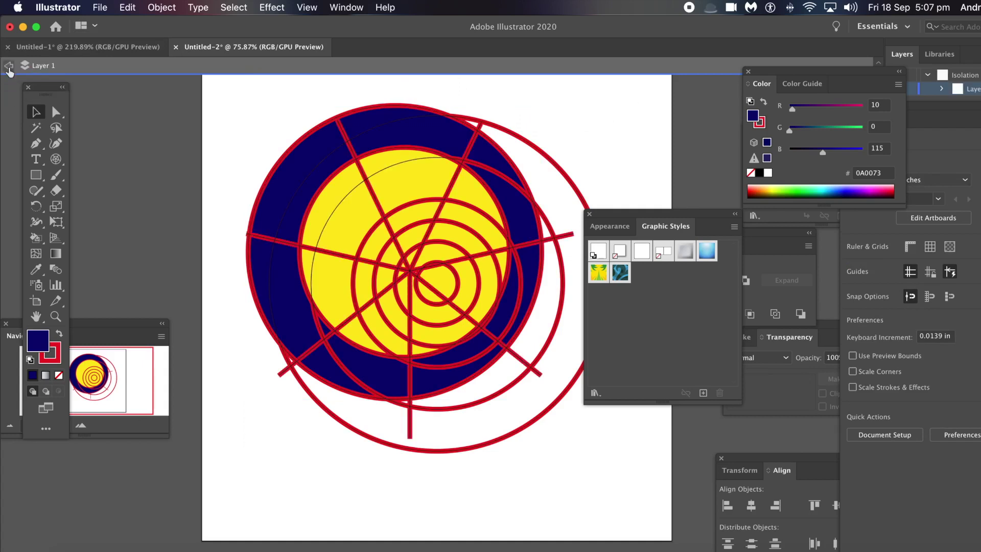
{"action": "left_click", "coordinate": [8, 68]}
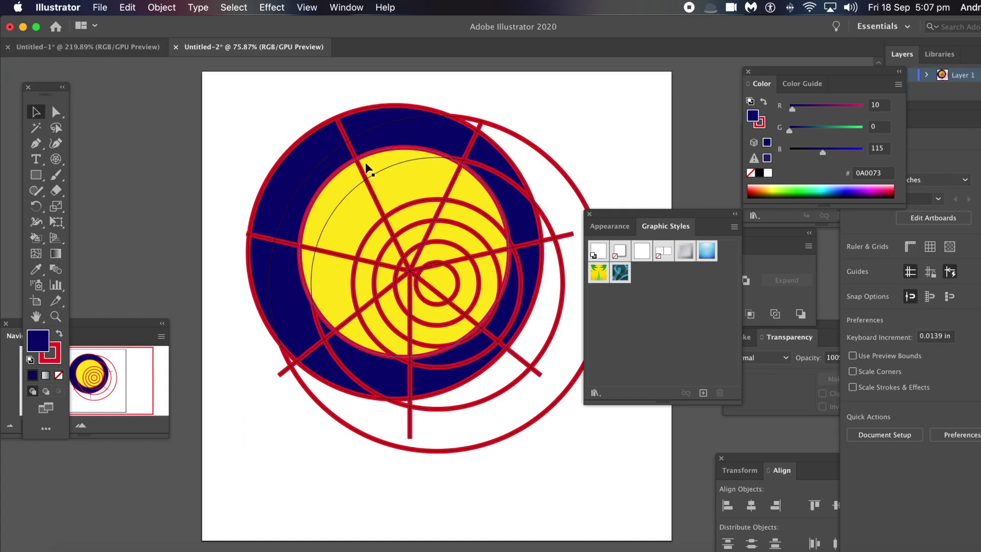
{"action": "left_click", "coordinate": [431, 234]}
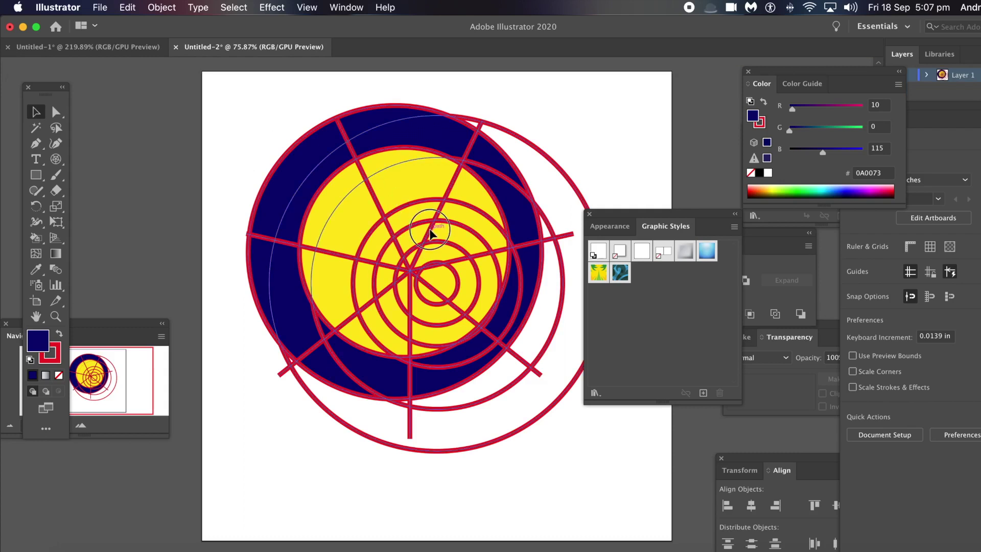